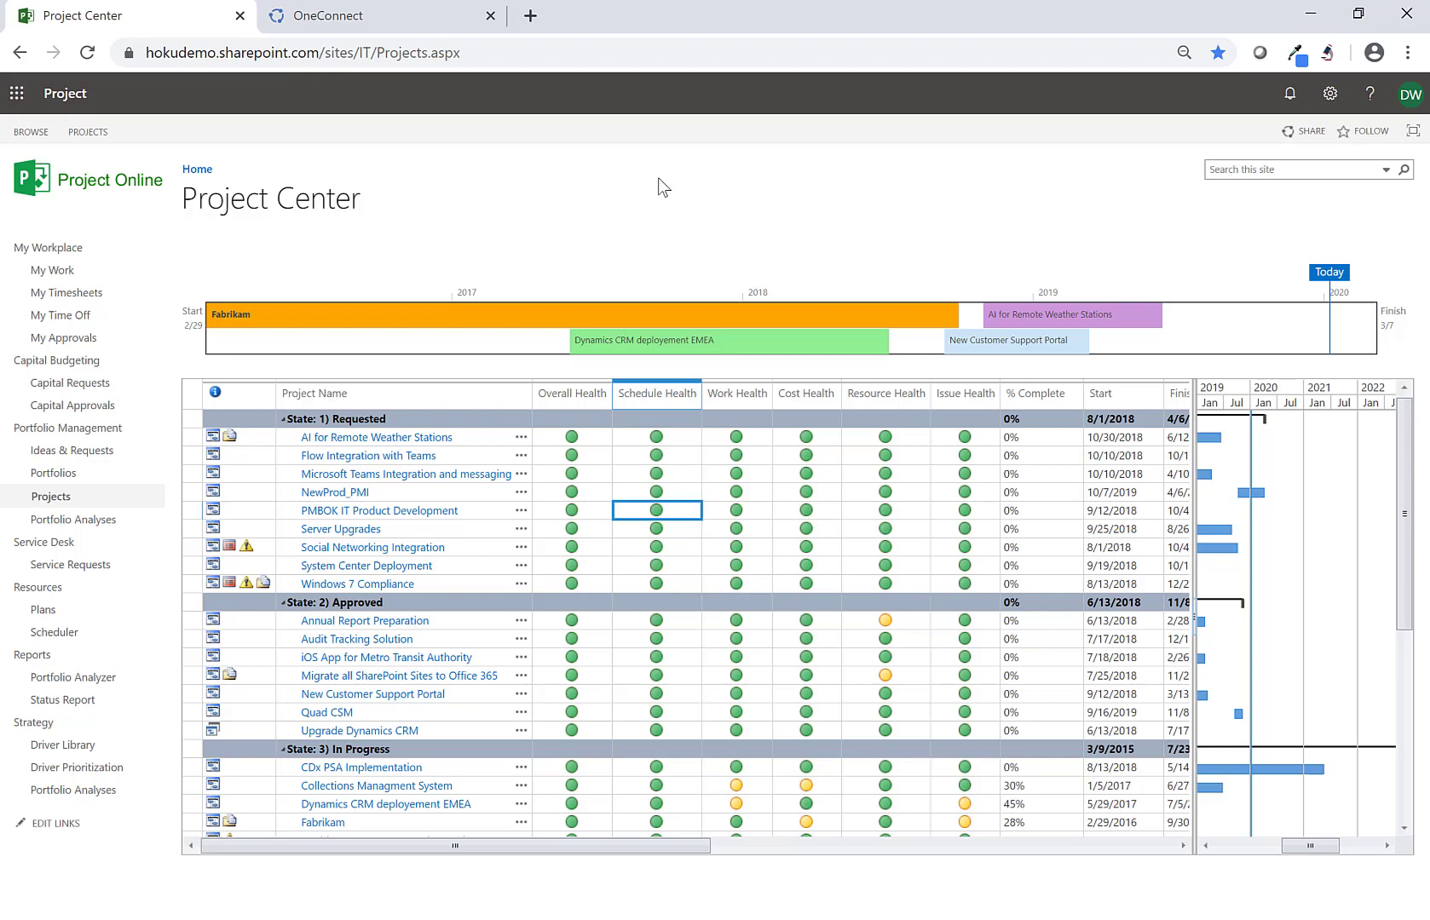
Step: Create a new Simple Project named 'Wine Tasting Fundraiser' in Project Online
{"action": "left_click", "coordinate": [88, 133]}
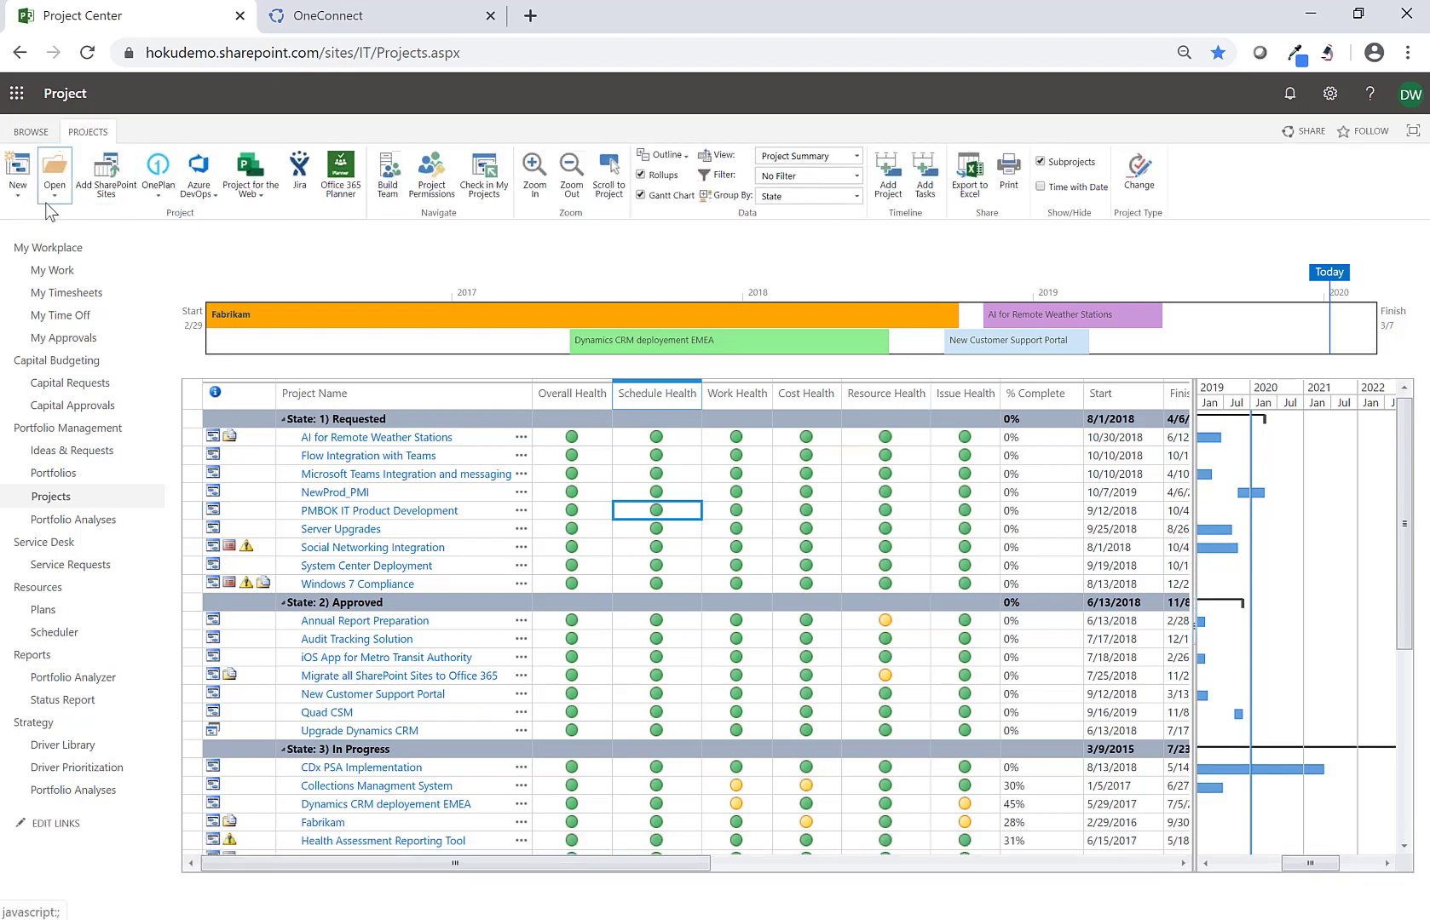
{"action": "left_click", "coordinate": [18, 179]}
{"action": "mouse_move", "coordinate": [34, 368]}
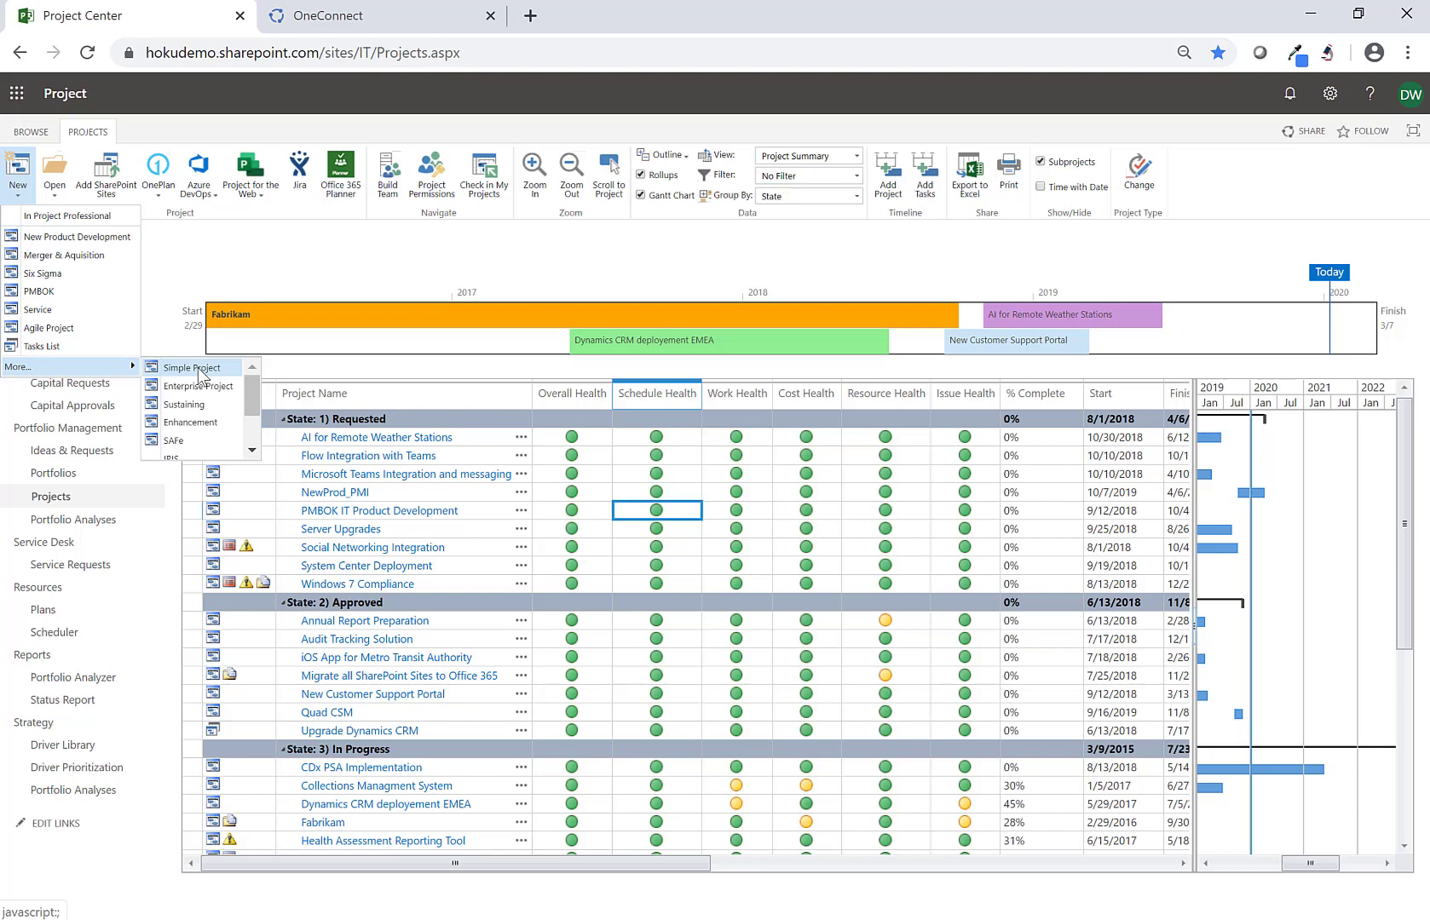
{"action": "left_click", "coordinate": [198, 368]}
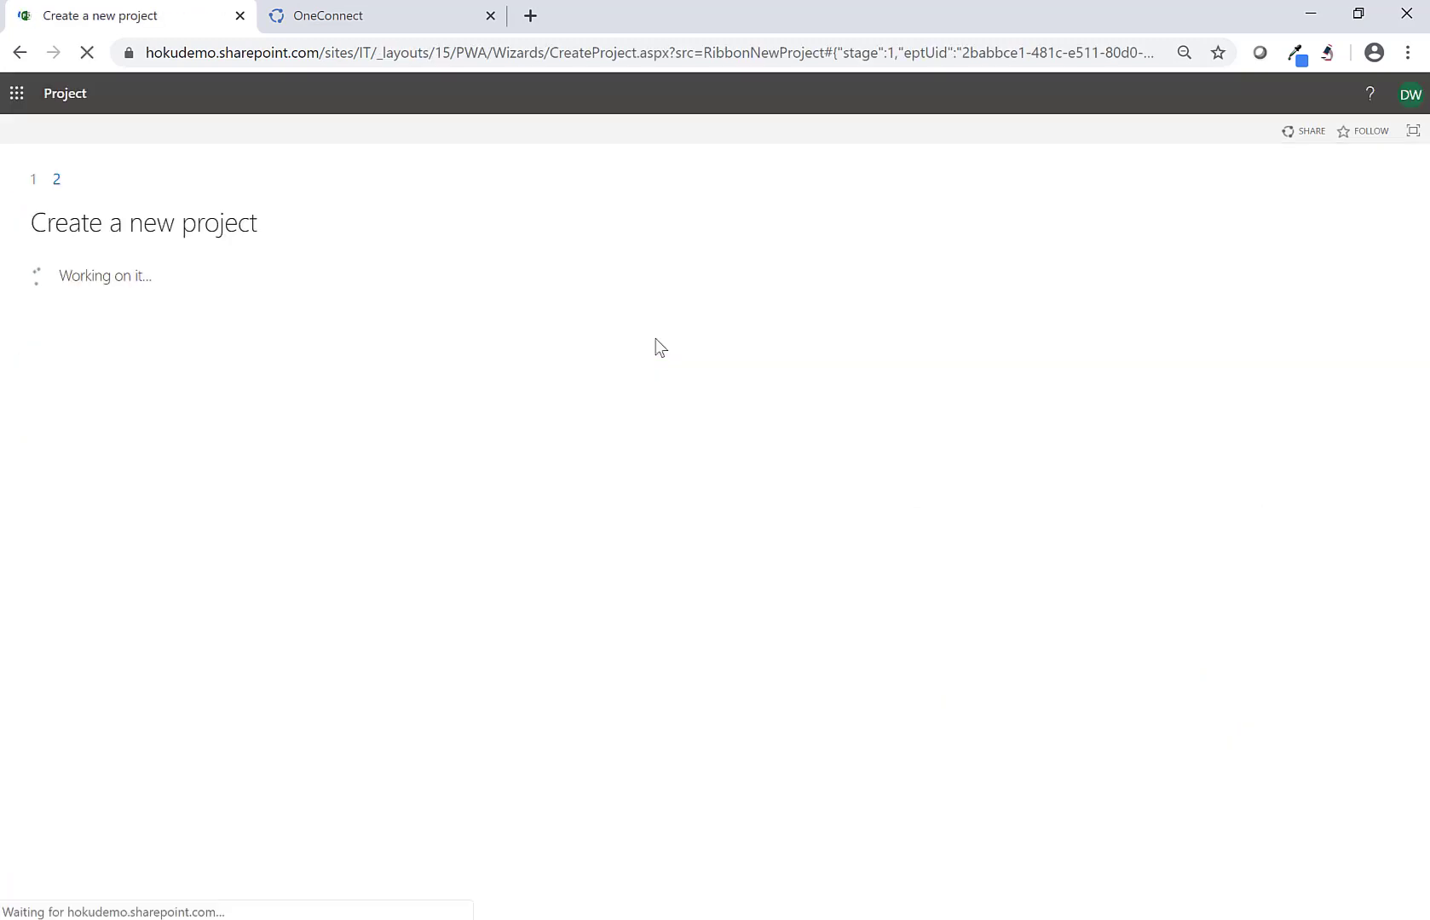
{"action": "type", "text": "Wi"}
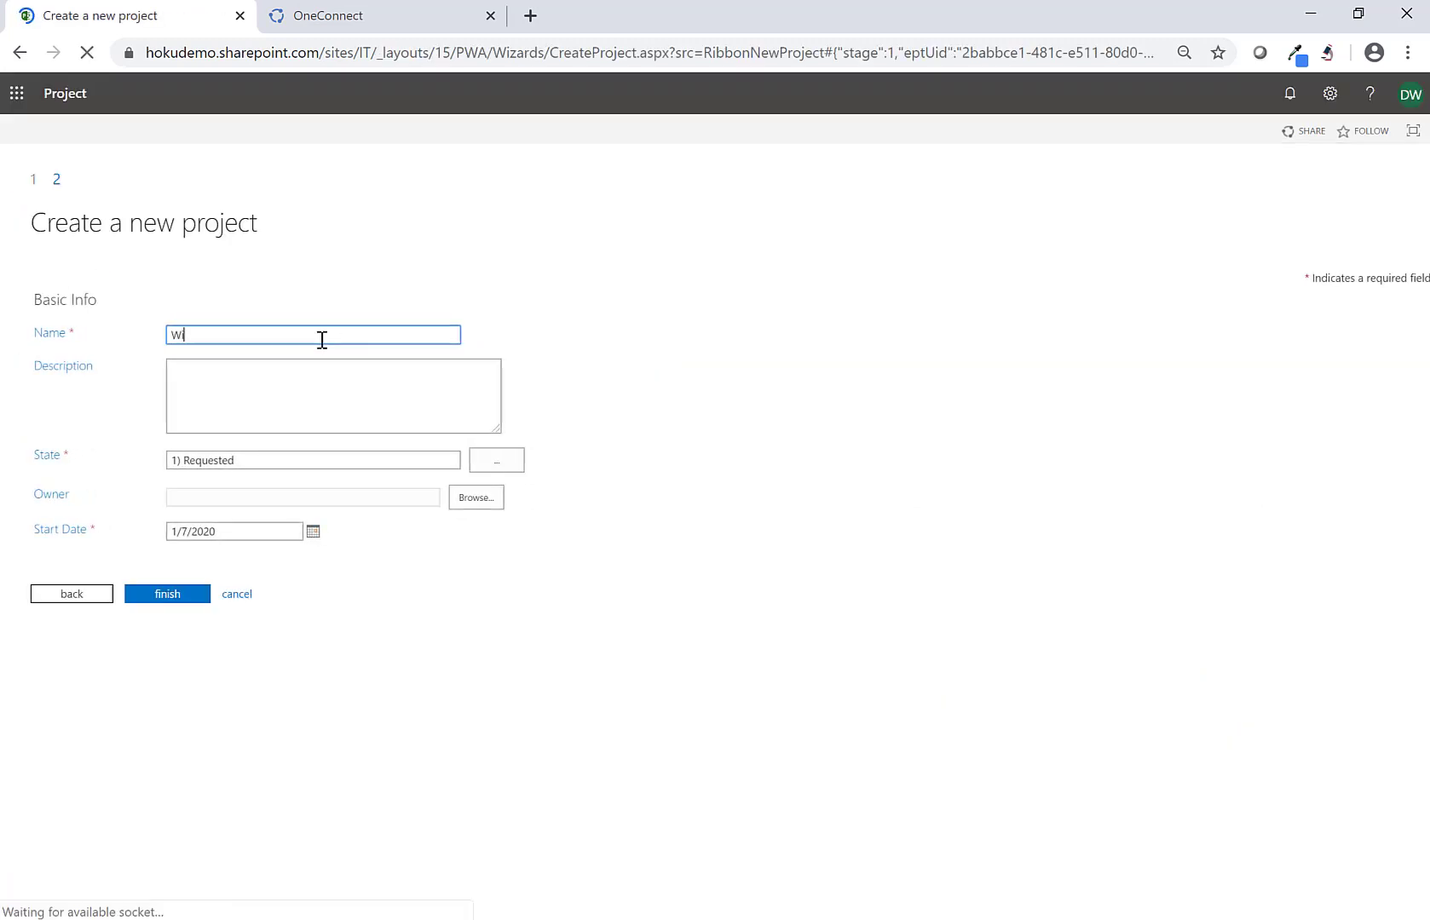
{"action": "type", "text": "ne T"}
{"action": "type", "text": "asting Funsraiser"}
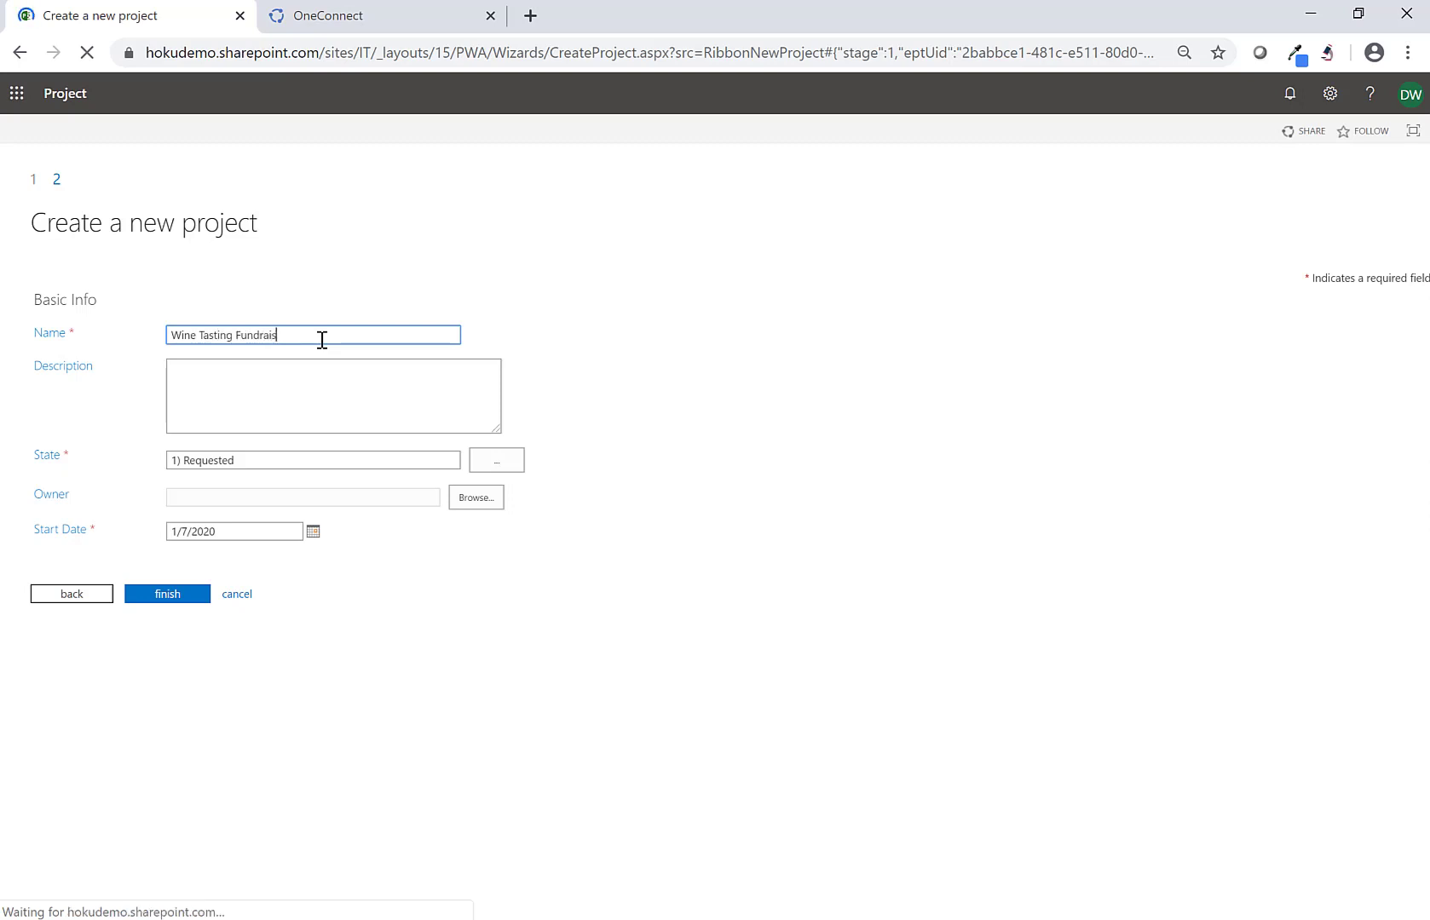
{"action": "left_click", "coordinate": [170, 596]}
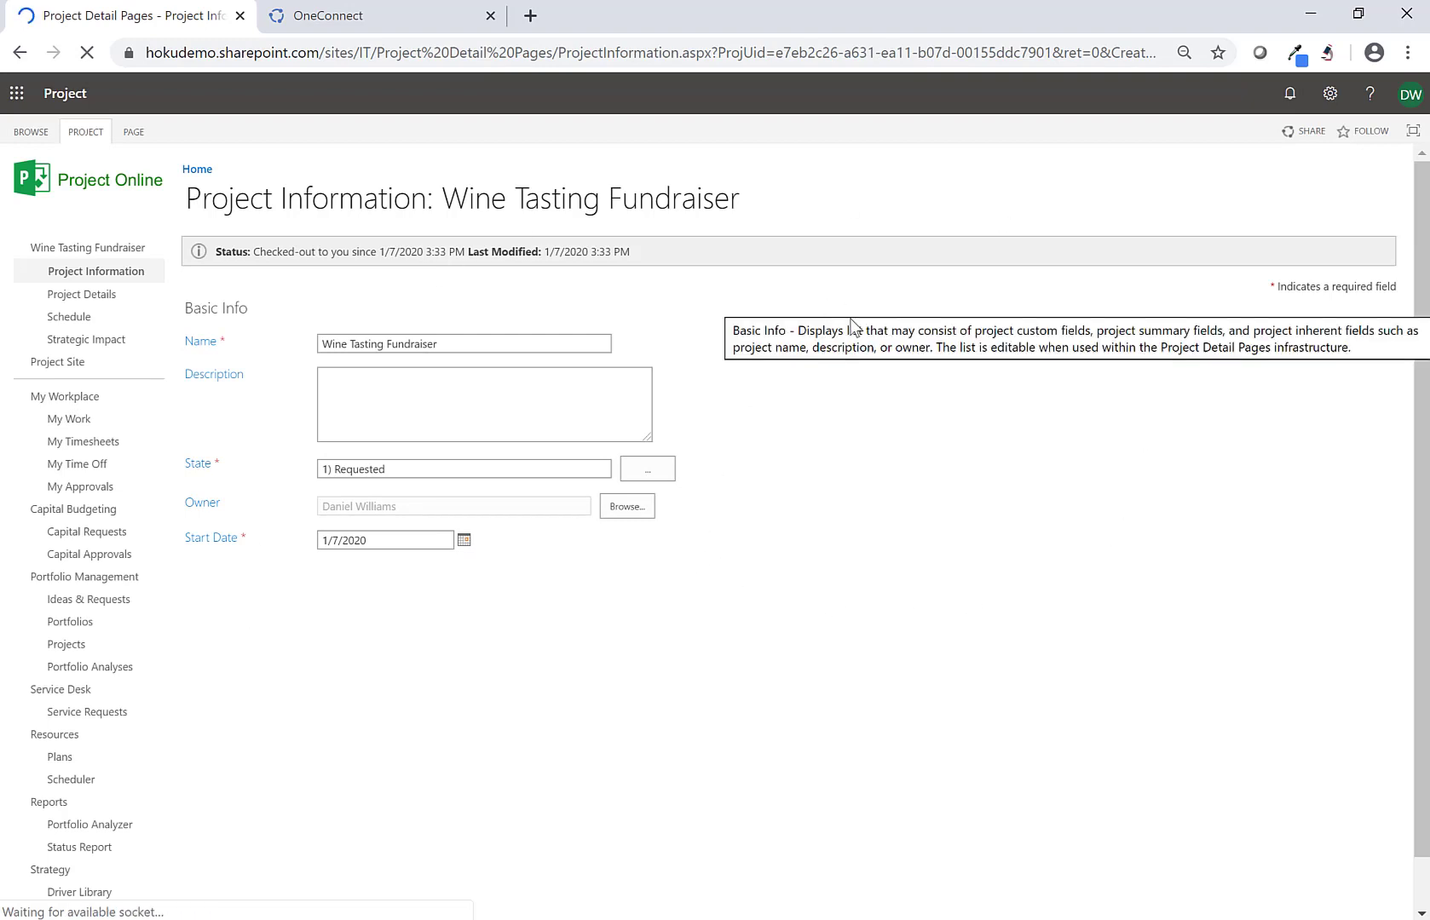
Step: Open the Wine Tasting Fundraiser schedule, then close the project and check it in
{"action": "left_click", "coordinate": [95, 318]}
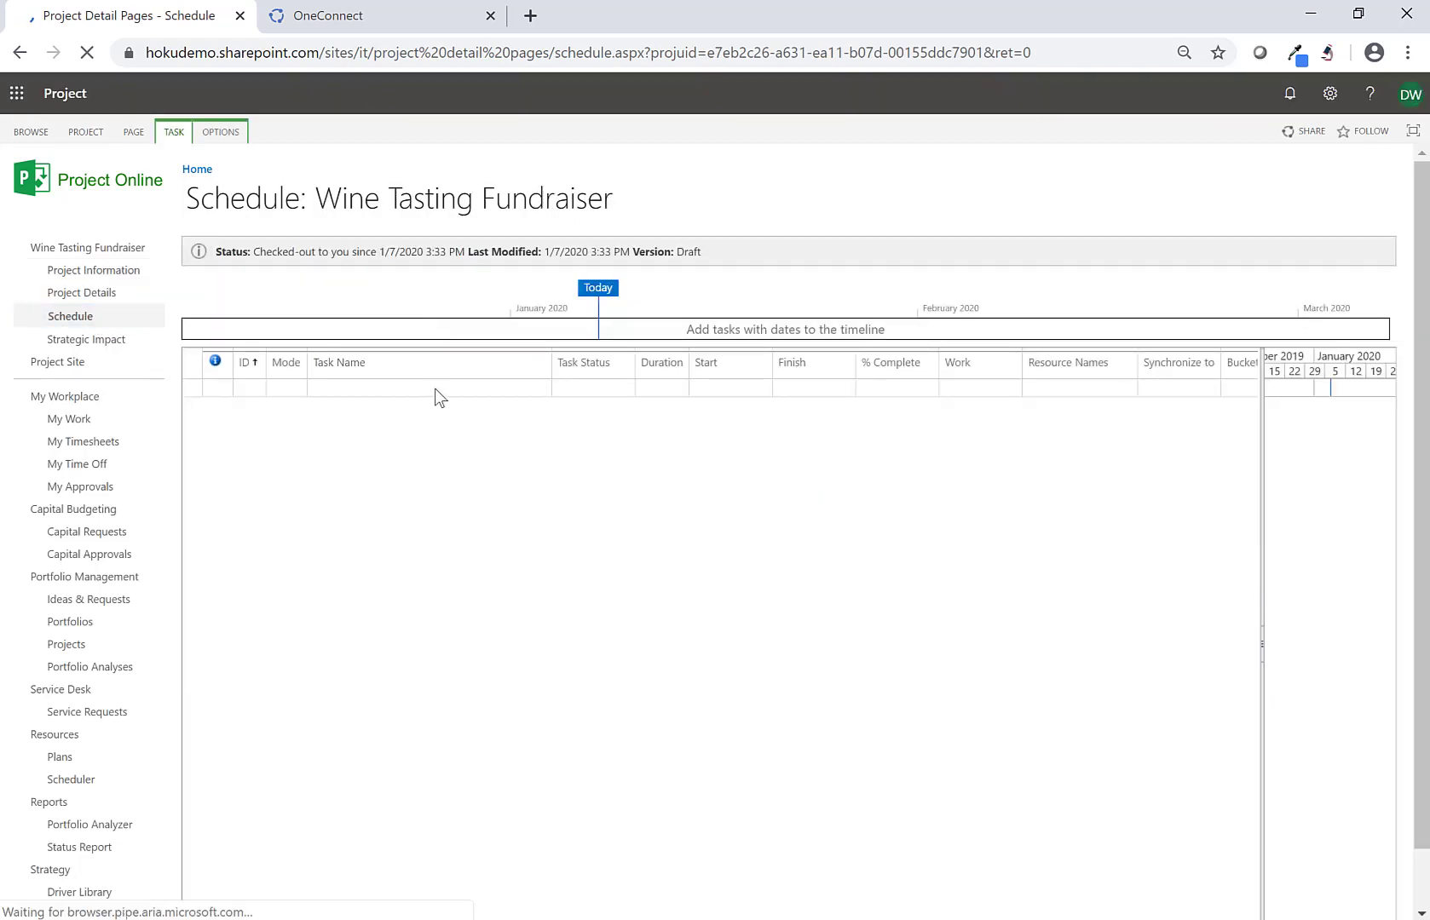
{"action": "left_click", "coordinate": [435, 389]}
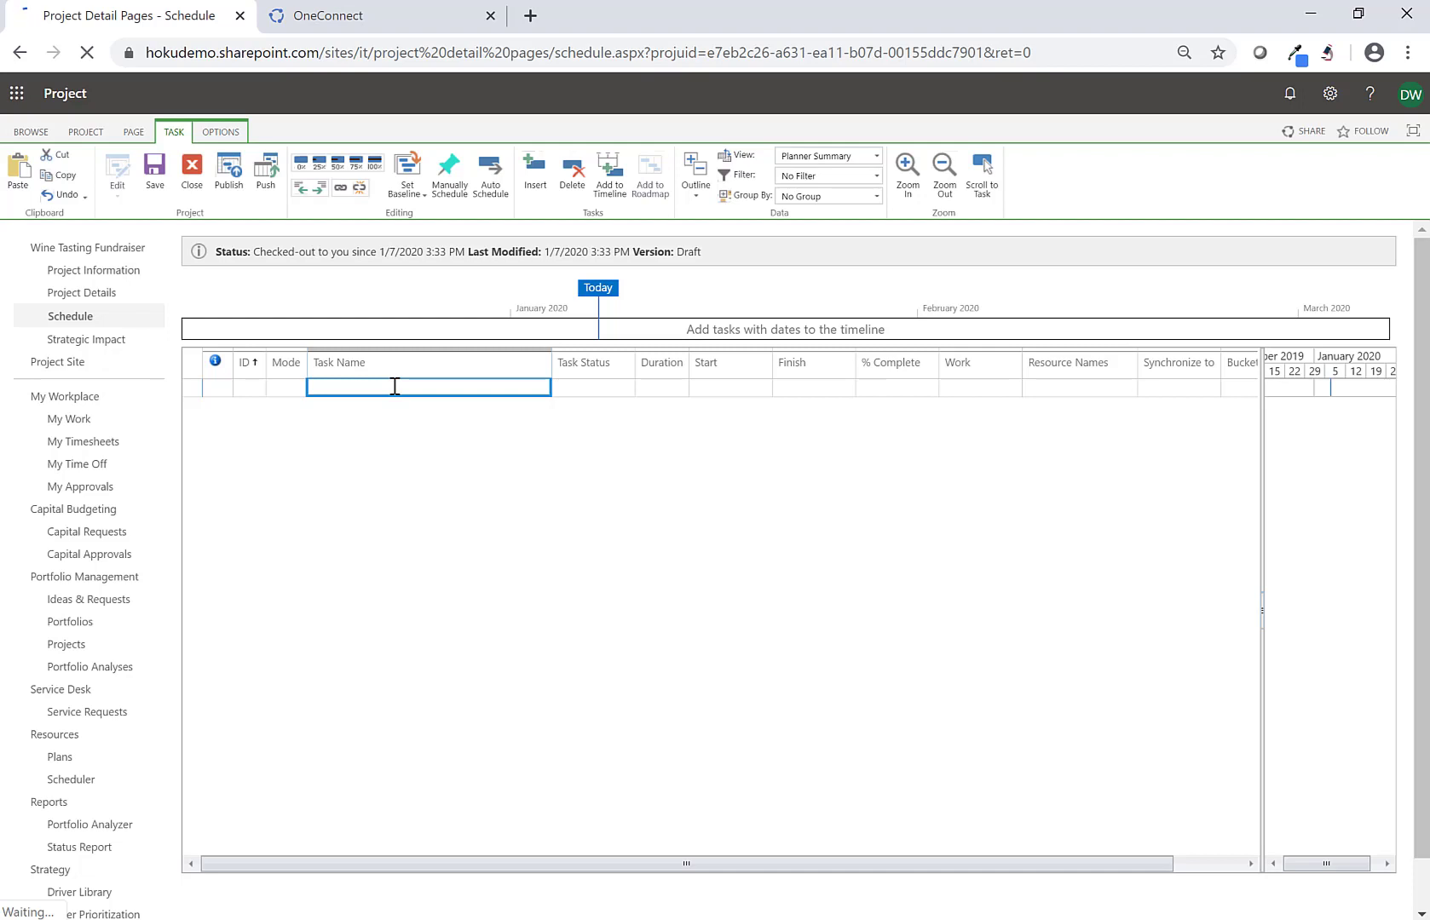
{"action": "left_click", "coordinate": [194, 180]}
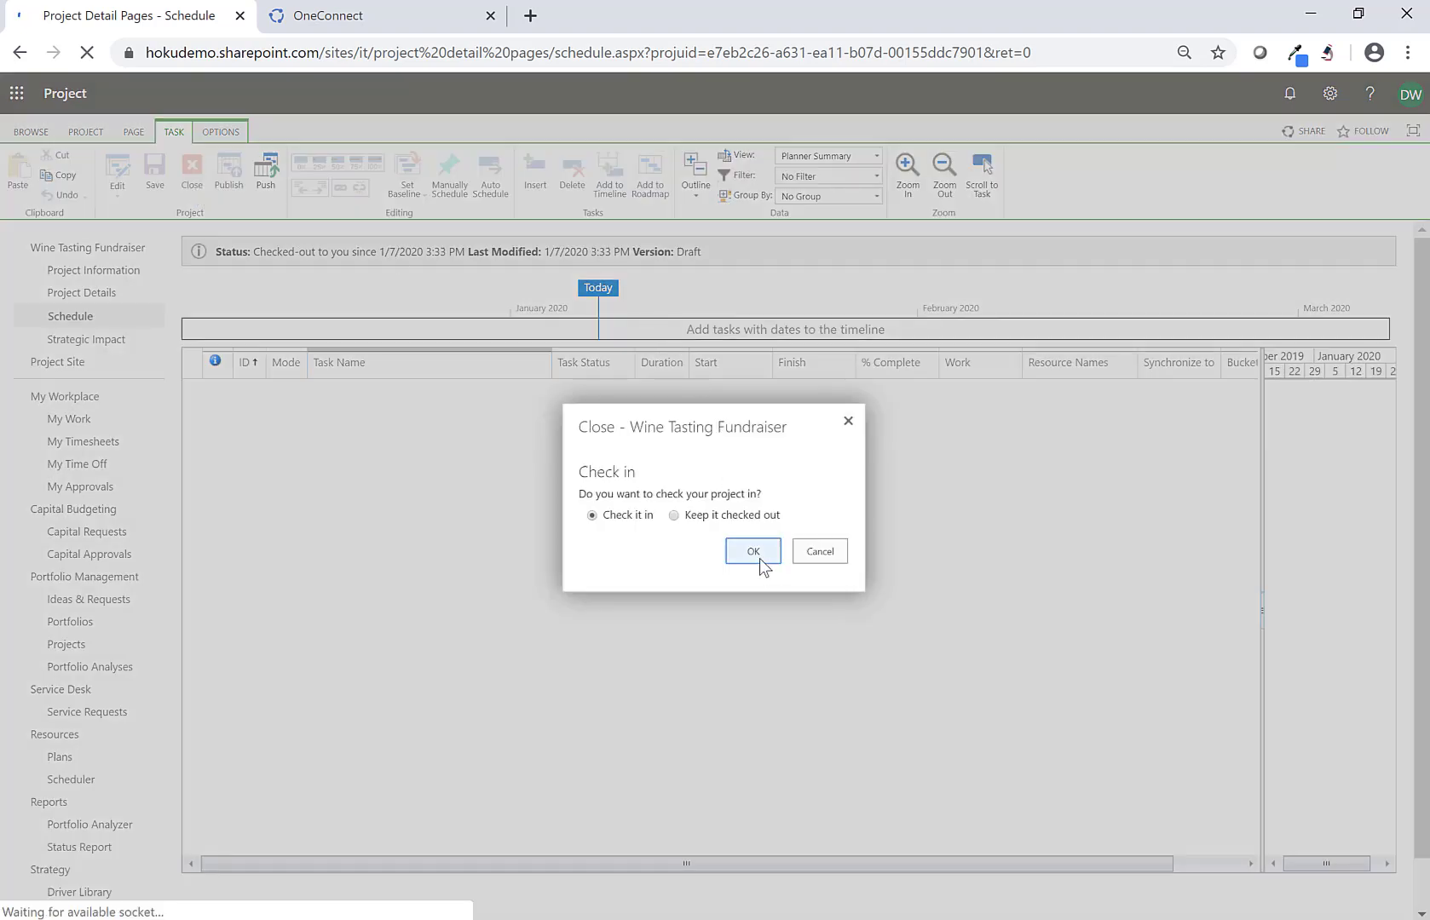
{"action": "left_click", "coordinate": [753, 552]}
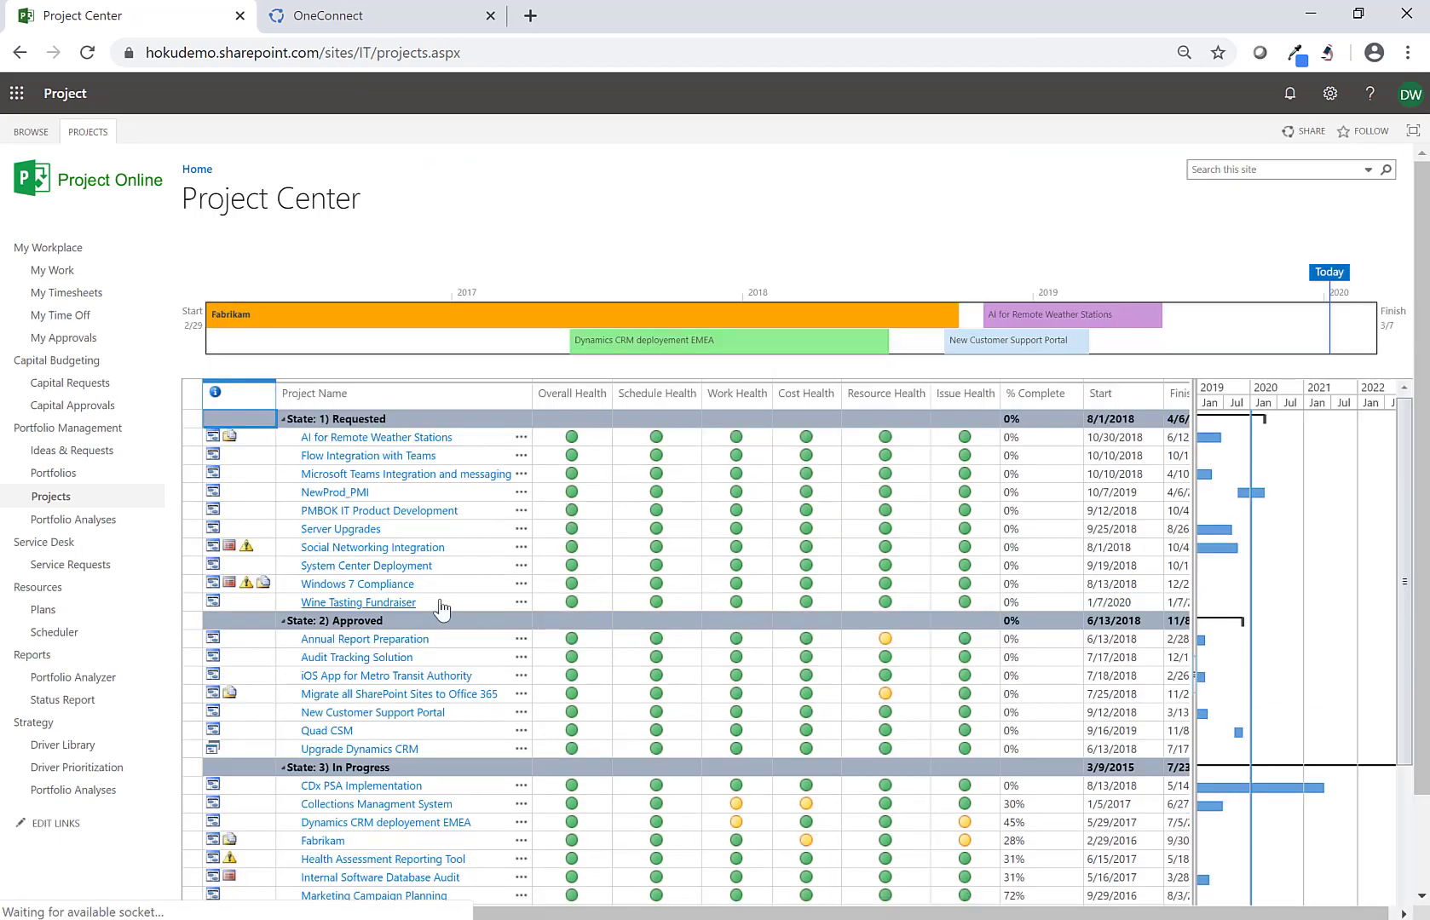
Step: Synchronize Wine Tasting Fundraiser to Project for the Web and open it there
{"action": "left_click", "coordinate": [586, 603]}
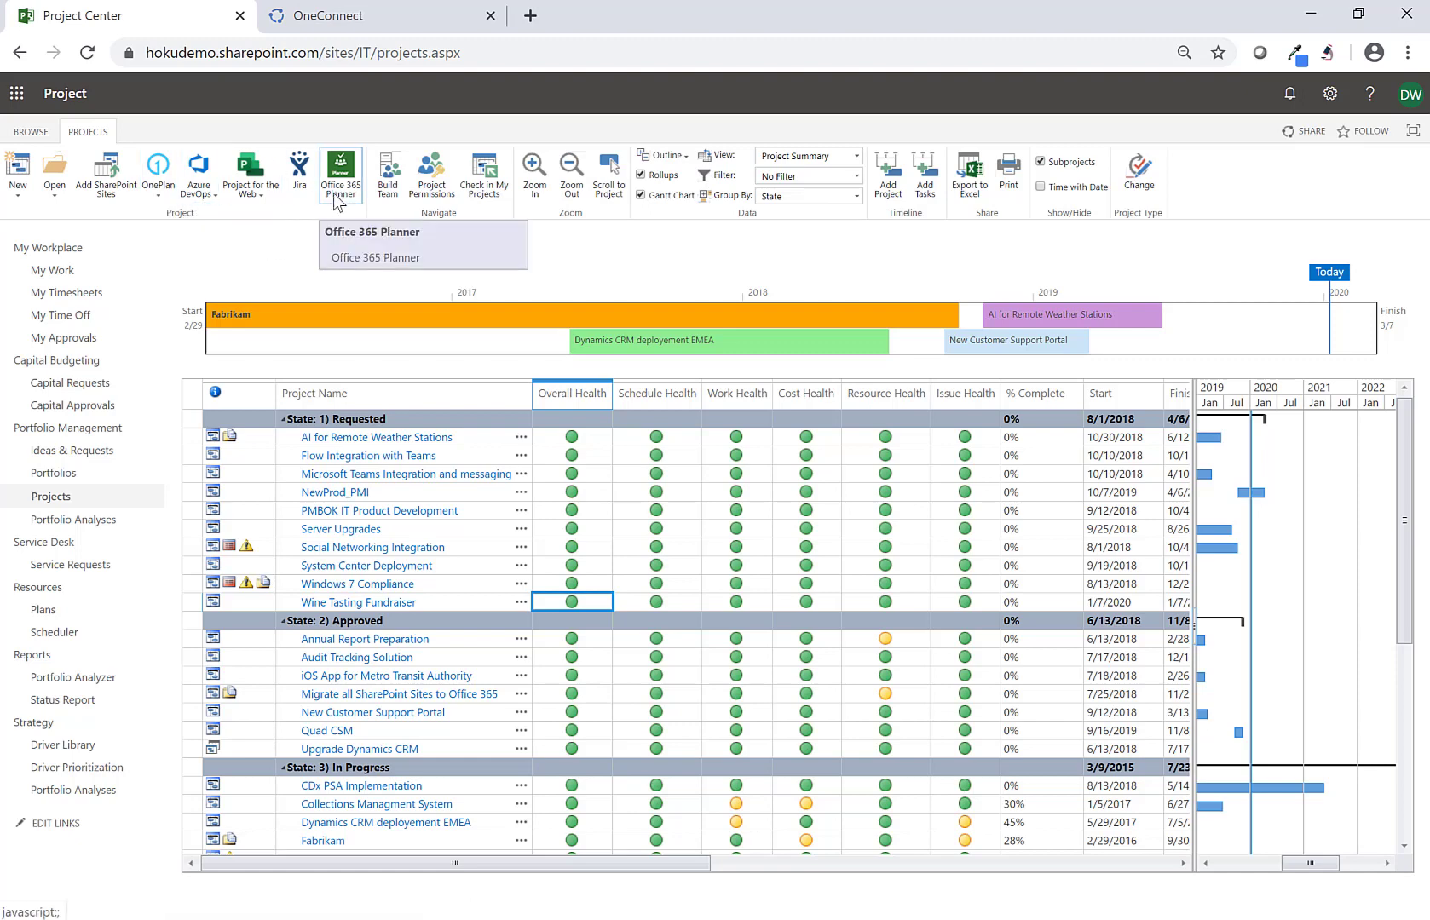
{"action": "left_click", "coordinate": [258, 197]}
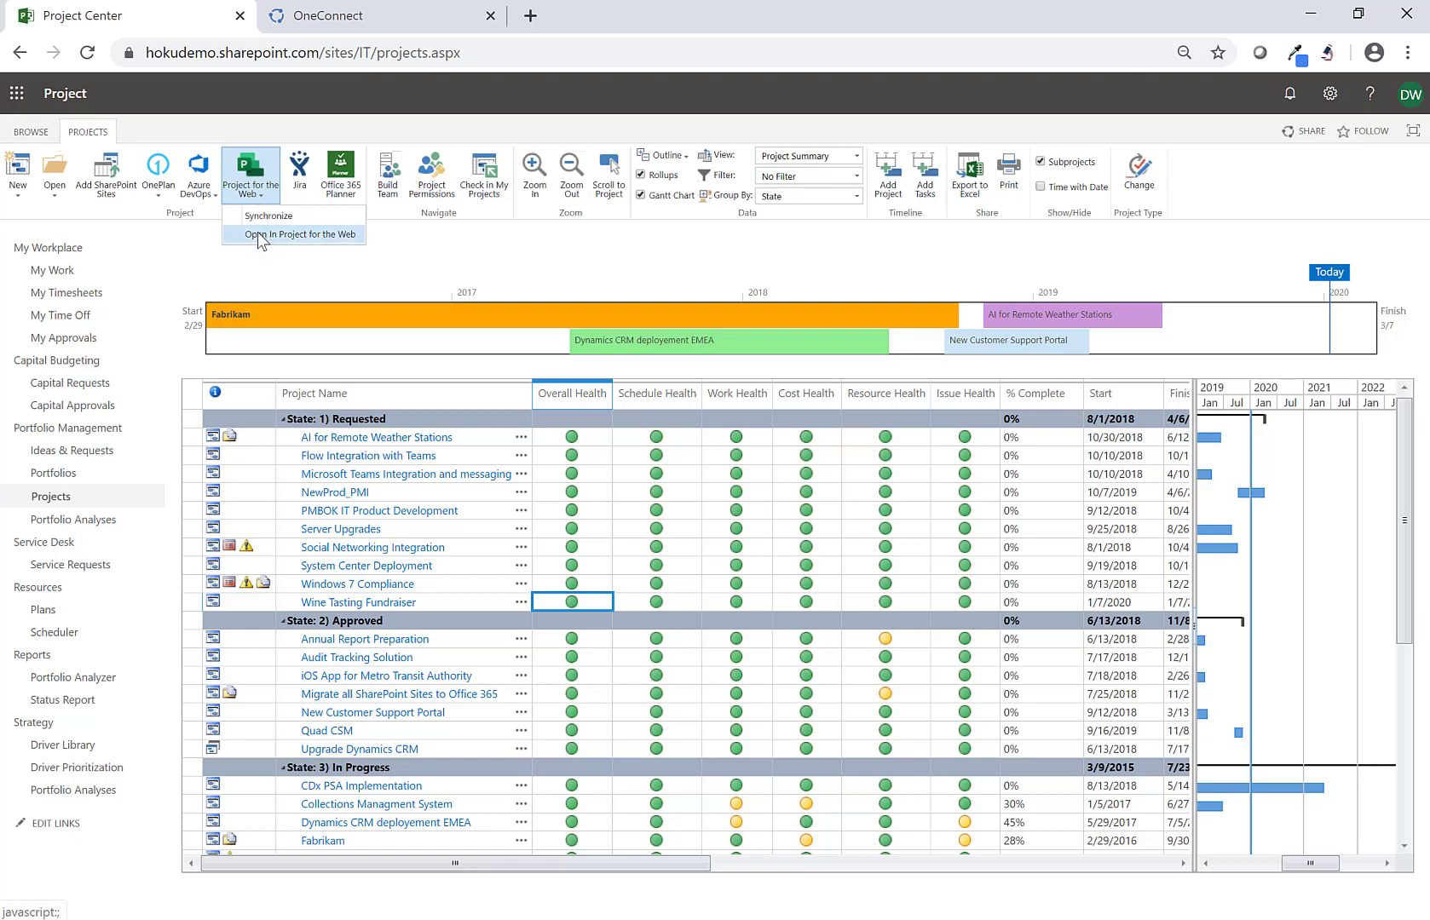
{"action": "left_click", "coordinate": [258, 232]}
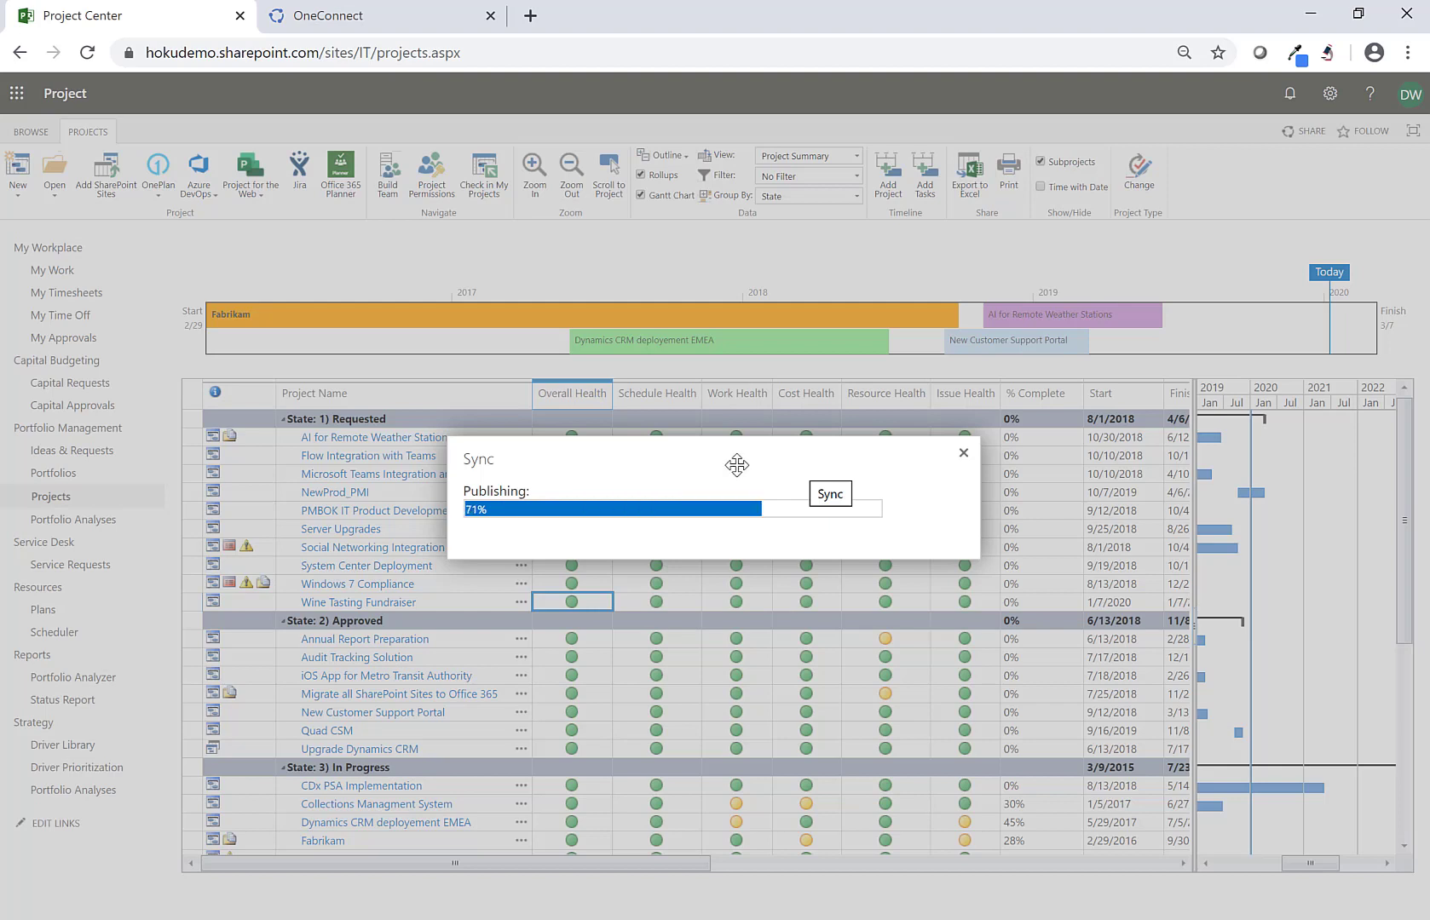
{"action": "left_click", "coordinate": [963, 454]}
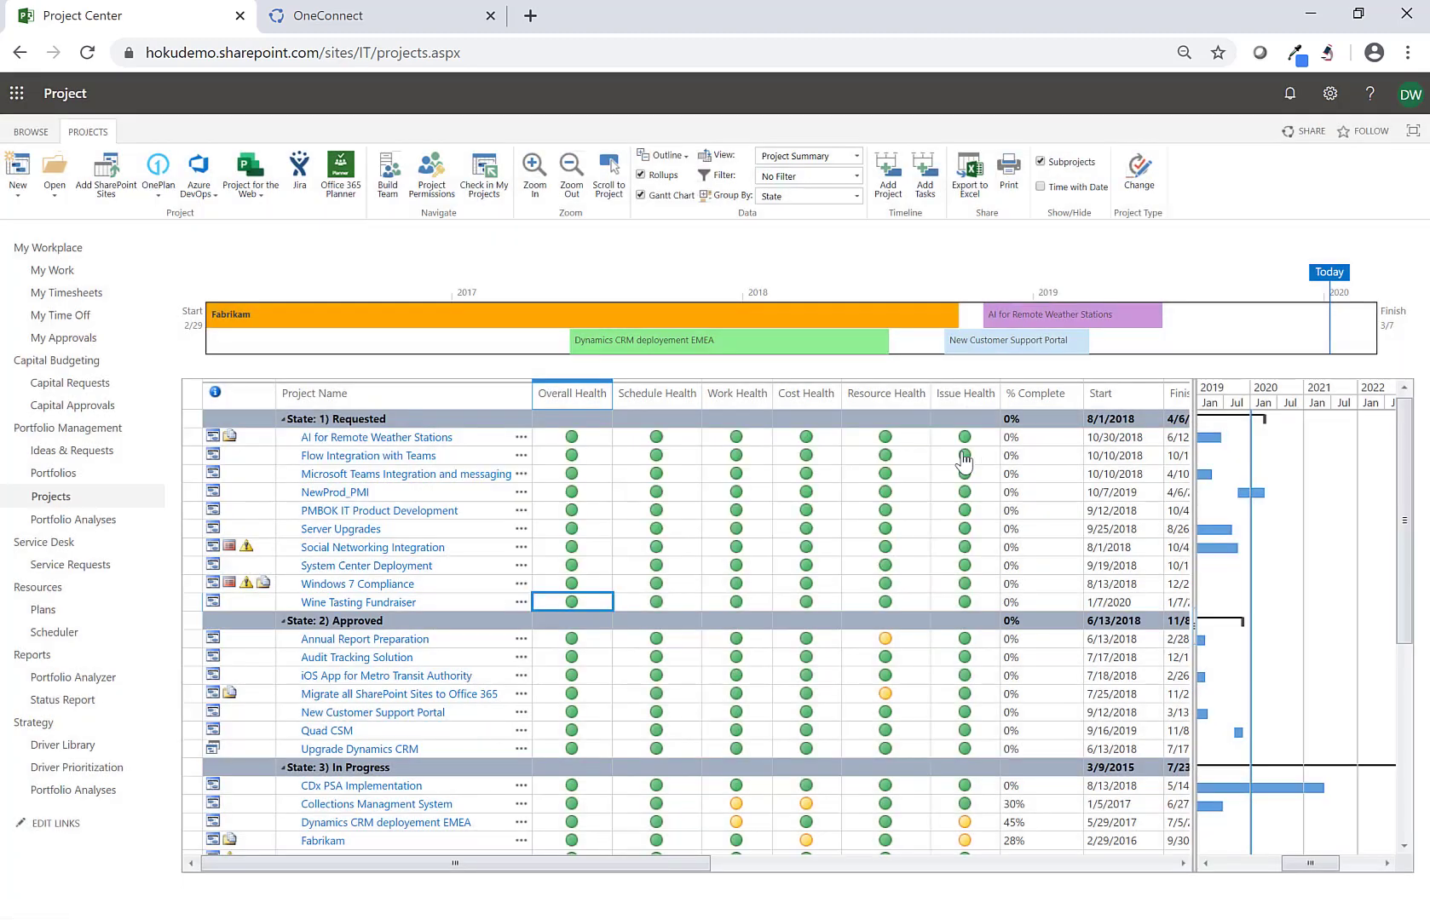
{"action": "left_click", "coordinate": [254, 201]}
{"action": "left_click", "coordinate": [255, 235]}
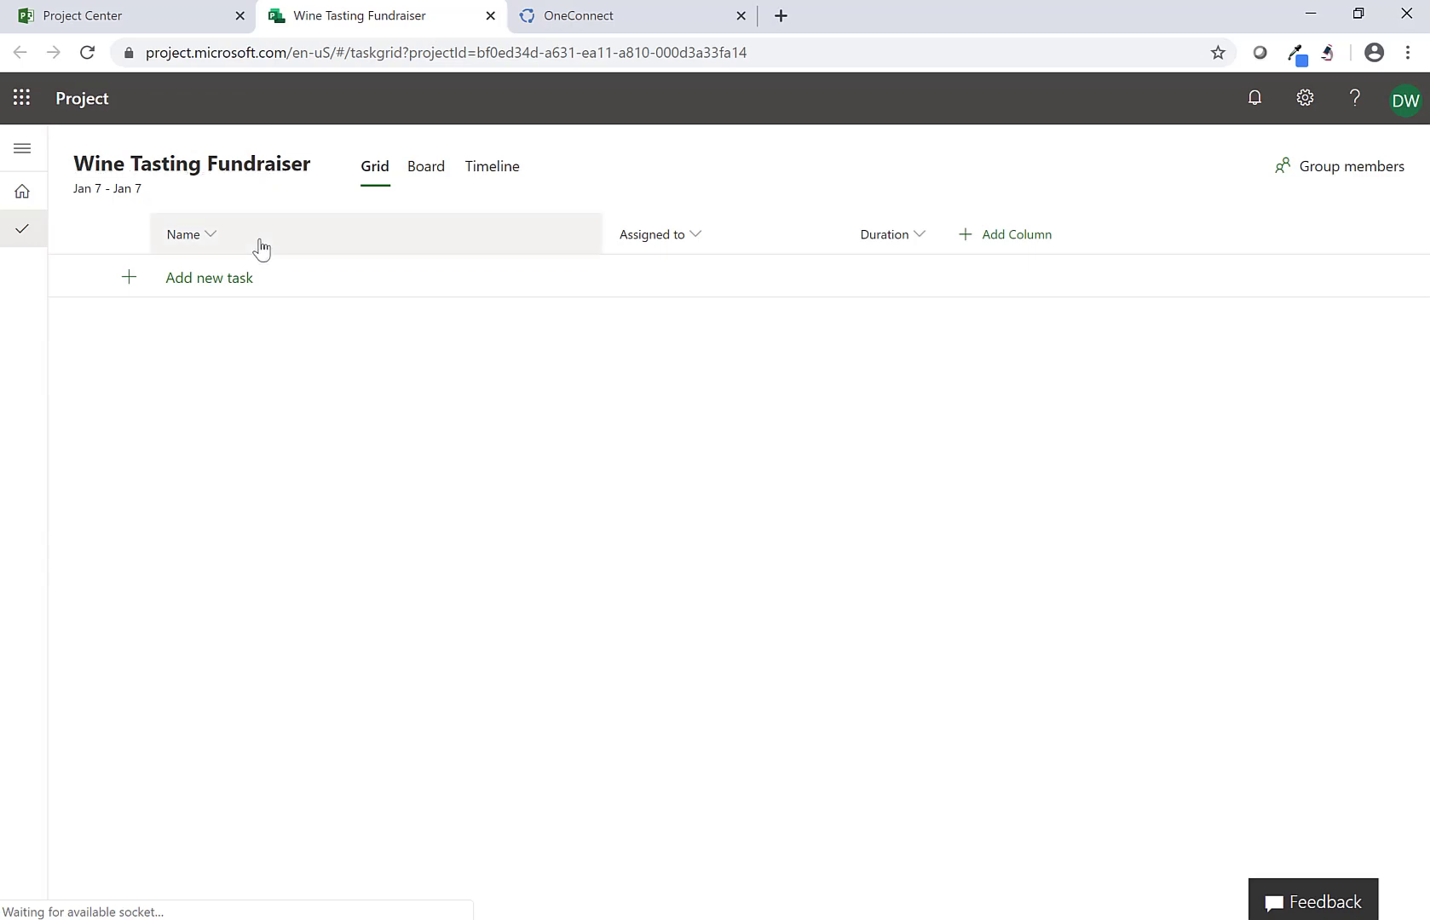
Step: Add tasks Event Location, Permits, Printing Services, Food Plan, Wine Tasting and Music Plan
{"action": "left_click", "coordinate": [243, 288]}
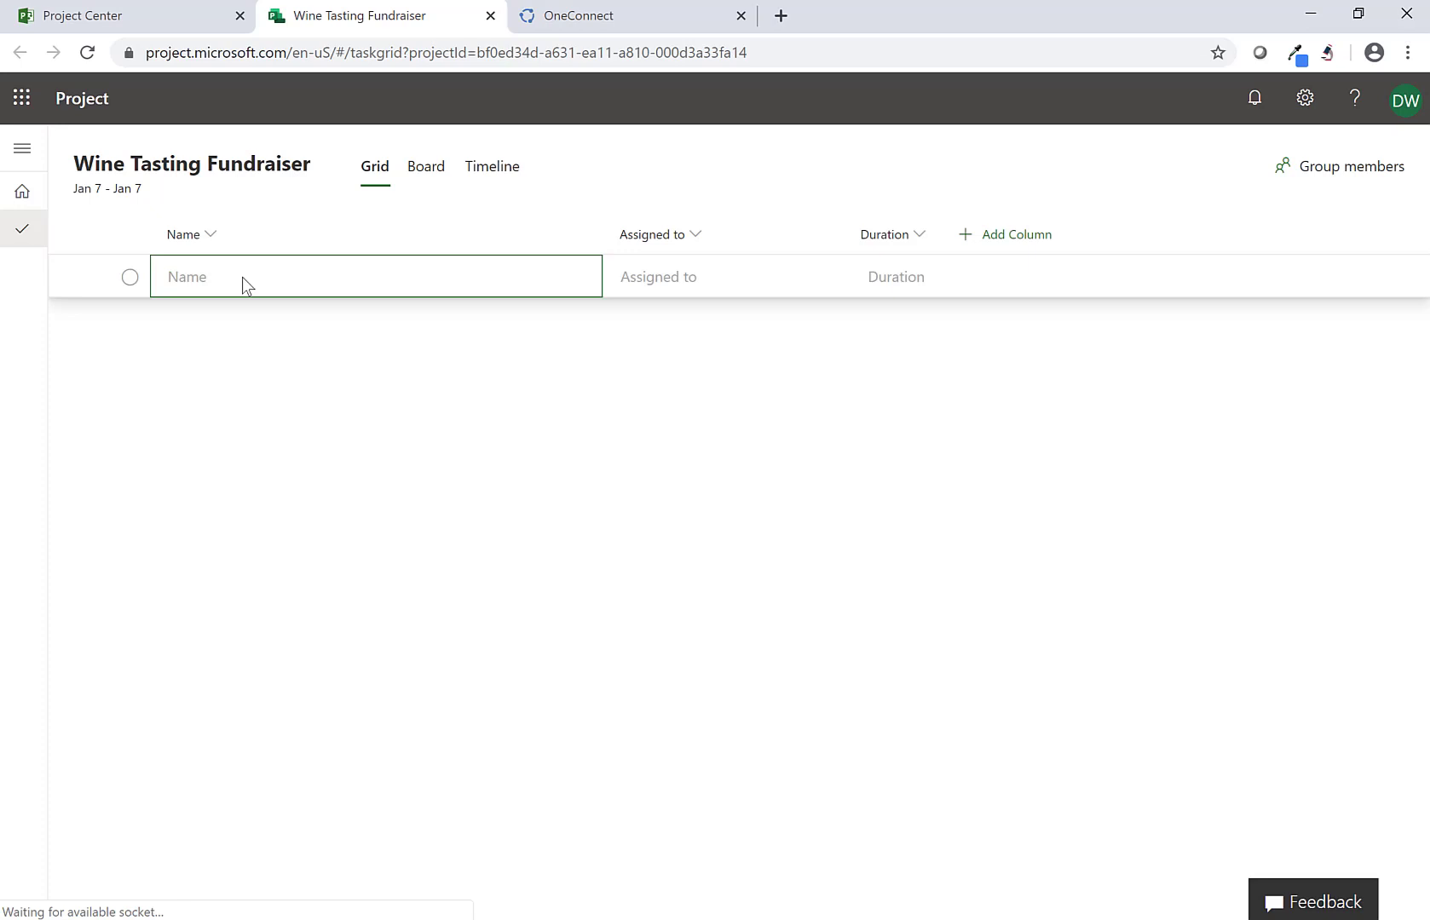
{"action": "type", "text": "Event Location"}
{"action": "key", "text": "Return"}
{"action": "type", "text": "Permi"}
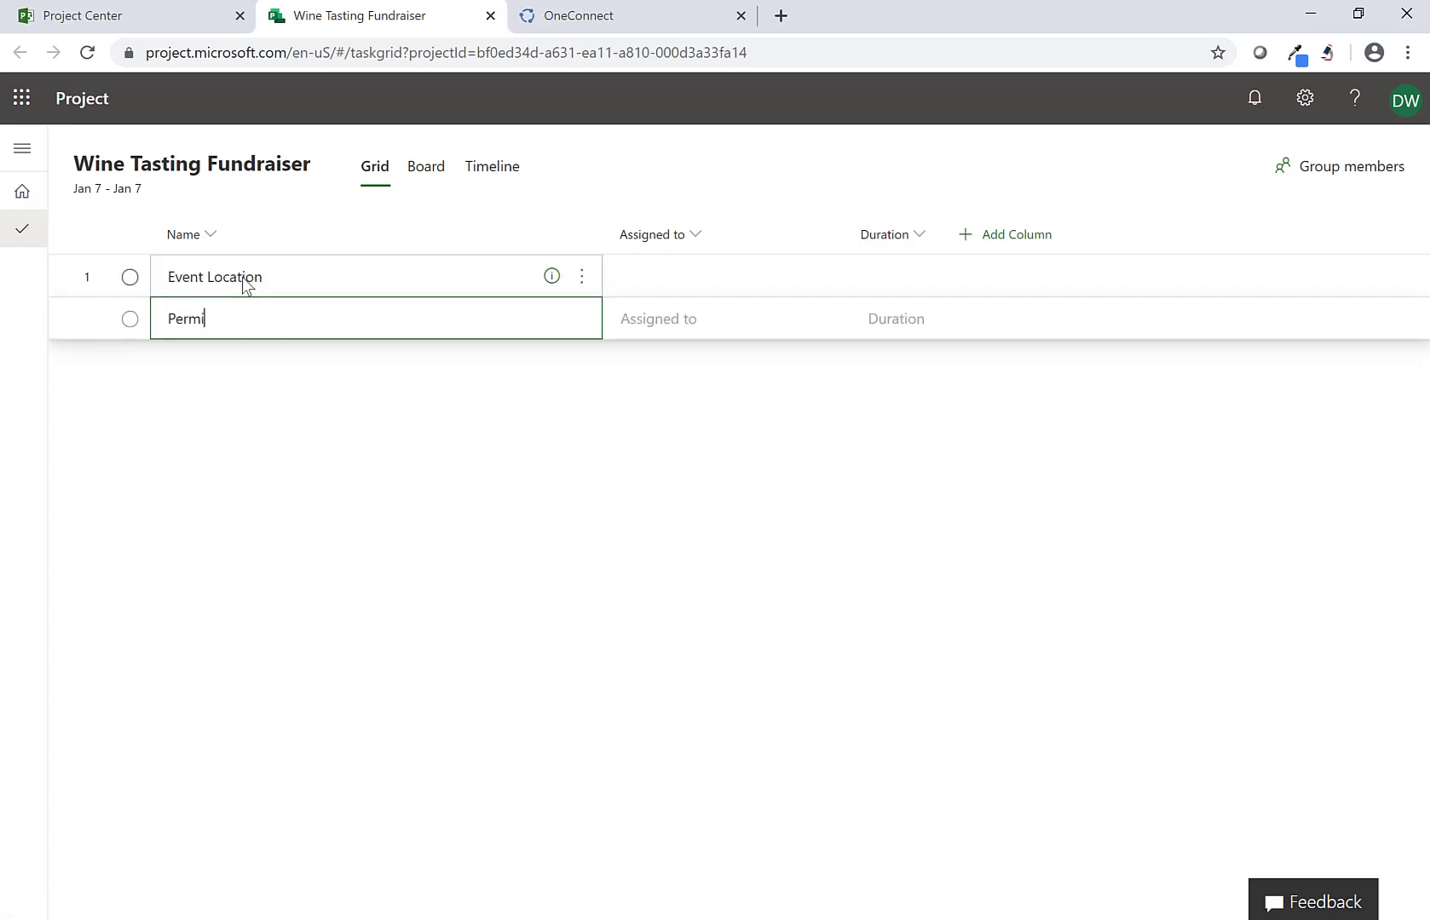
{"action": "type", "text": "ts"}
{"action": "key", "text": "Return"}
{"action": "type", "text": "Printin"}
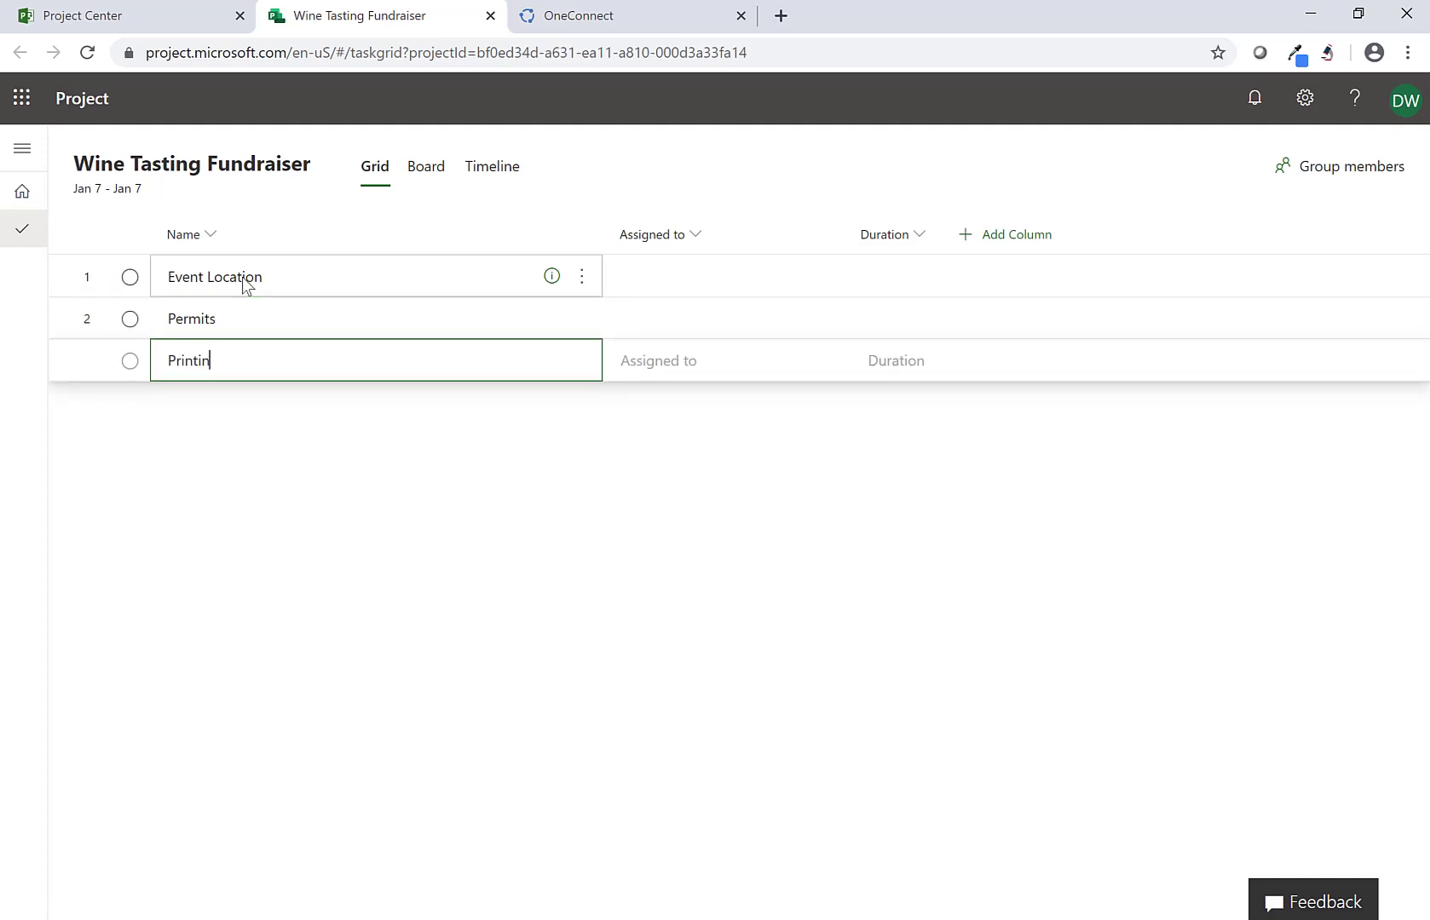
{"action": "type", "text": "g Services"}
{"action": "key", "text": "Return"}
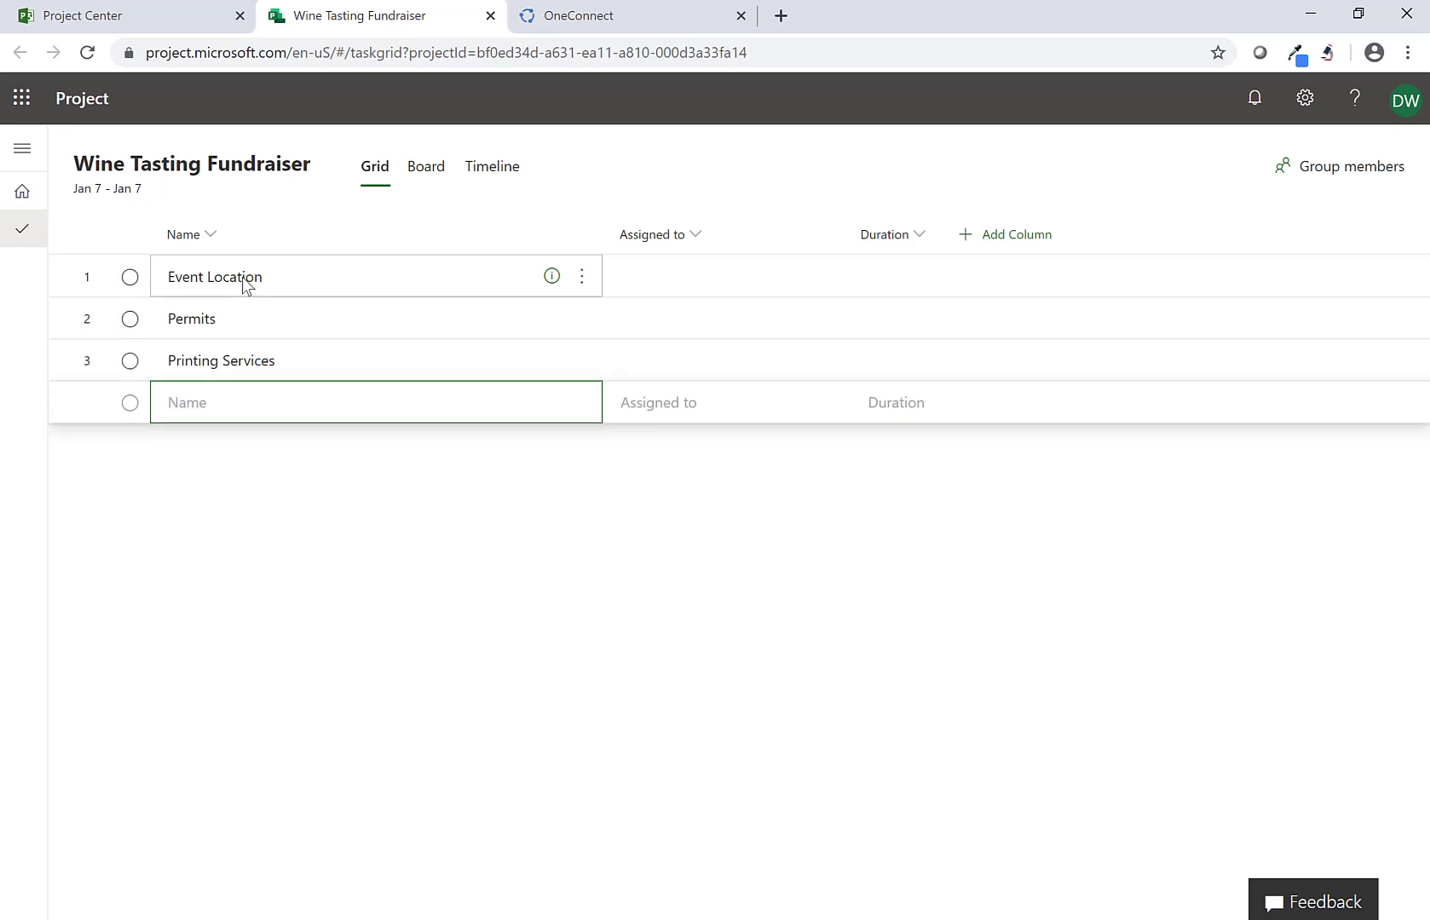
{"action": "type", "text": "Food Plan"}
{"action": "key", "text": "Return"}
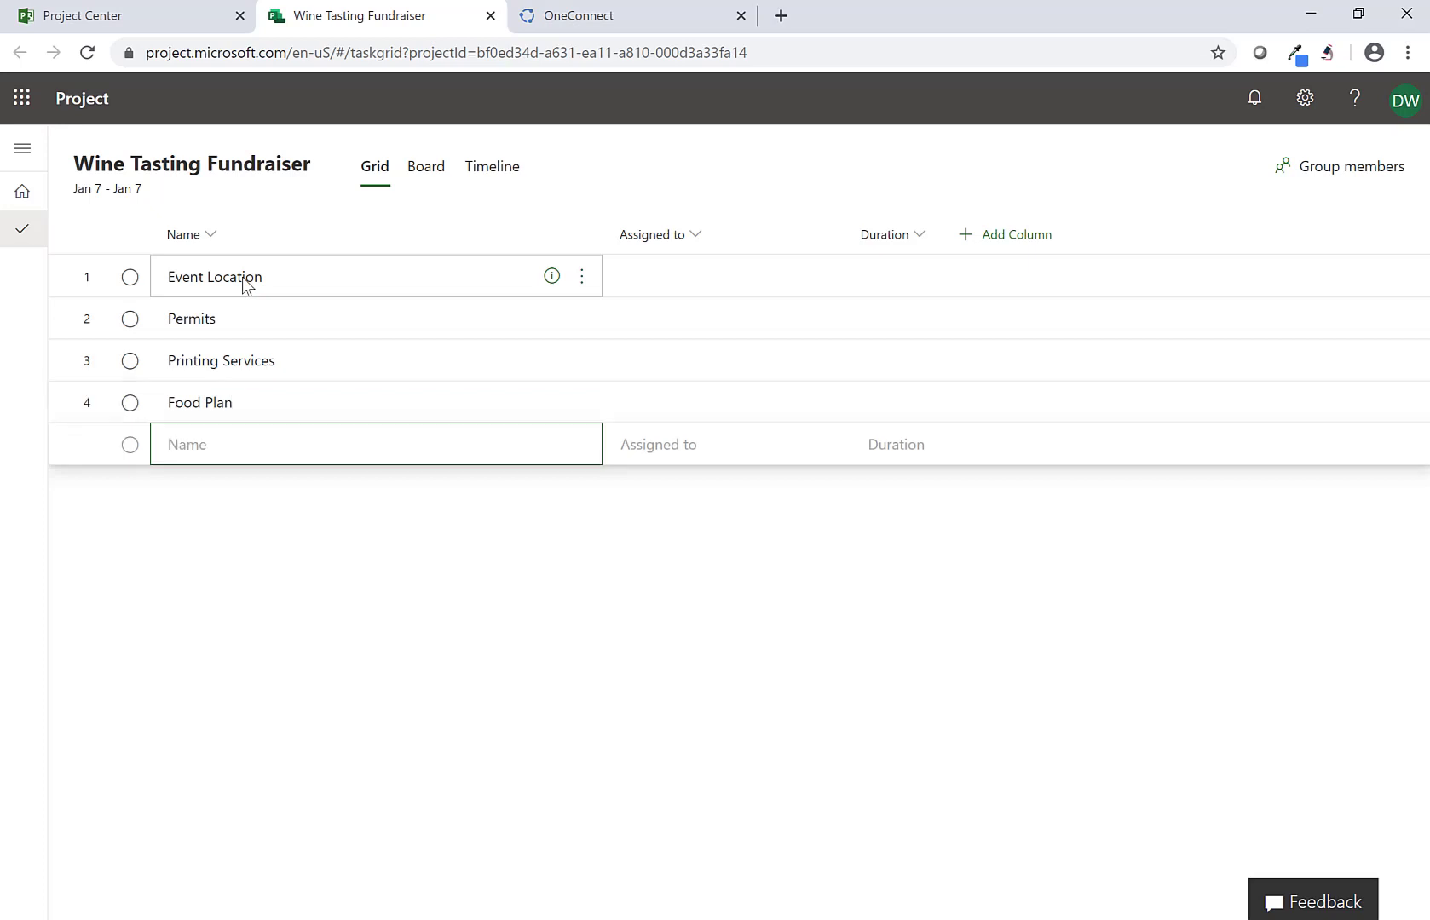
{"action": "type", "text": "Wine Tasting"}
{"action": "key", "text": "Return"}
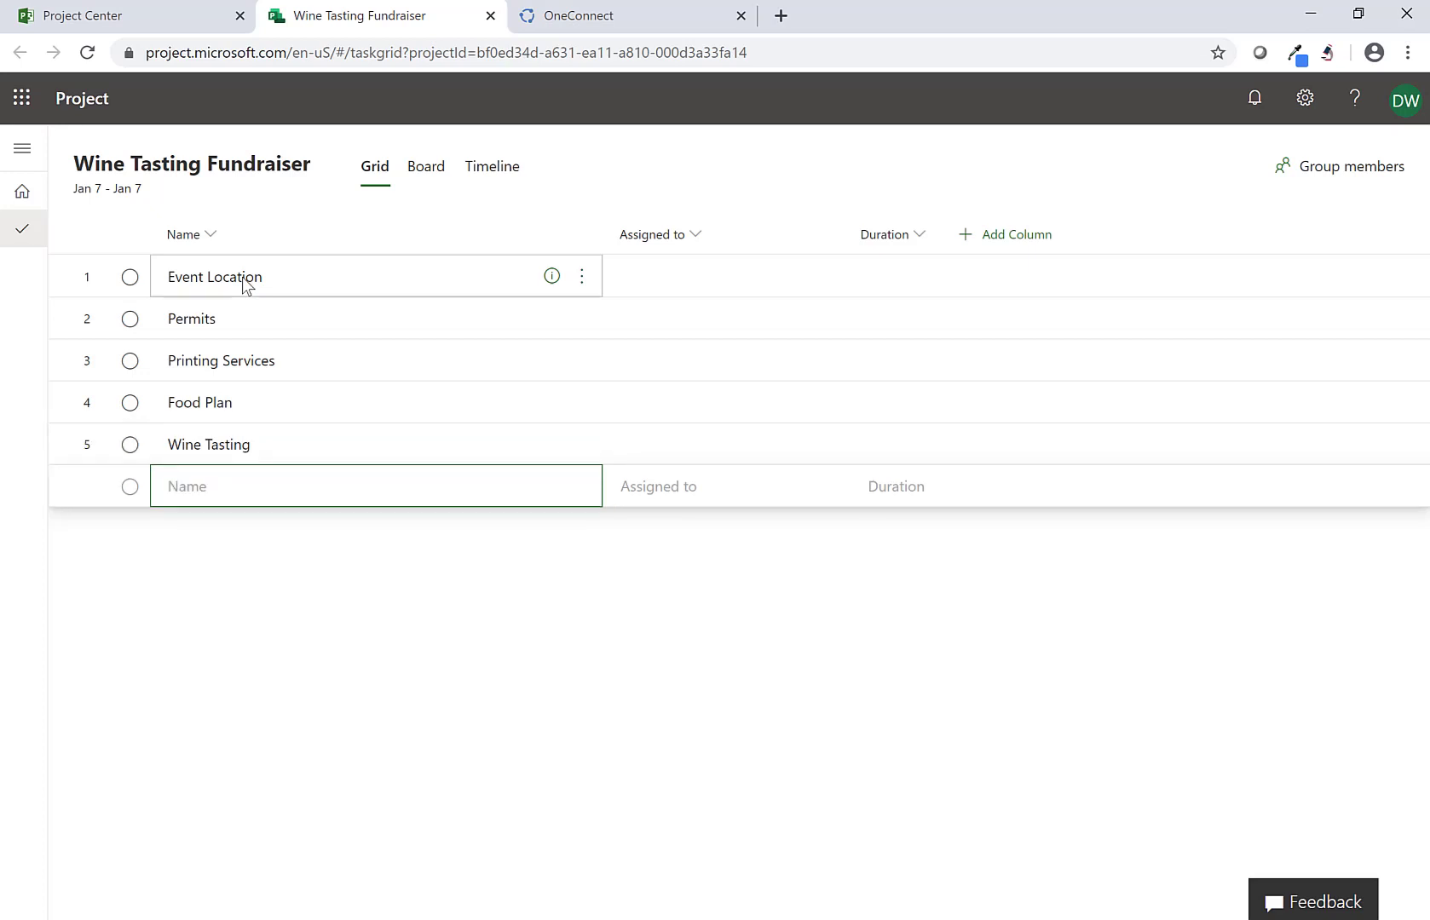
{"action": "type", "text": "Music Plan"}
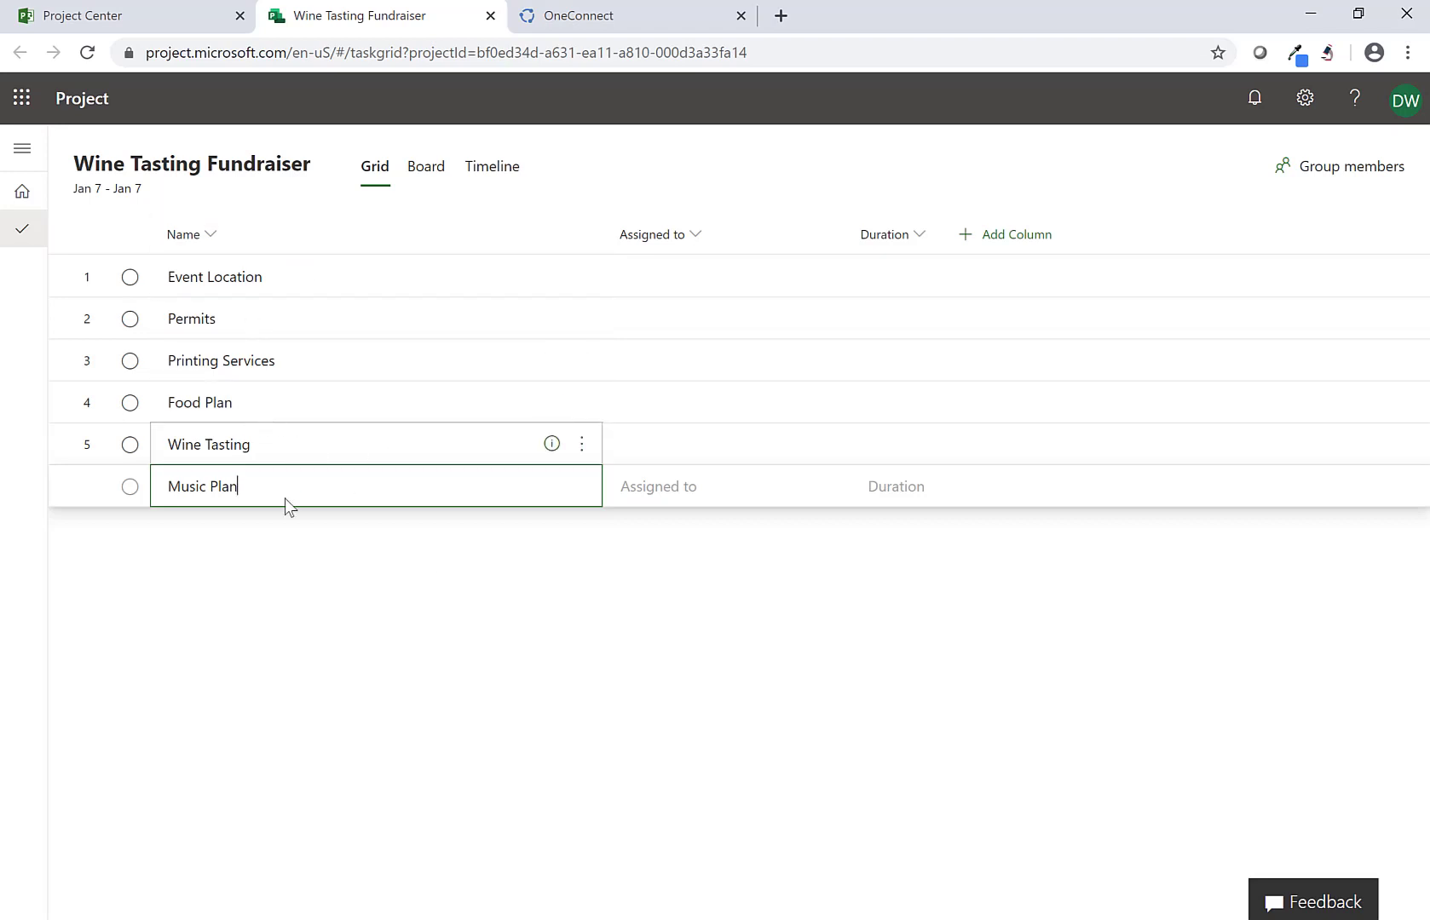
Step: Link the plan to the existing World-Class customer support group
{"action": "left_click", "coordinate": [748, 288]}
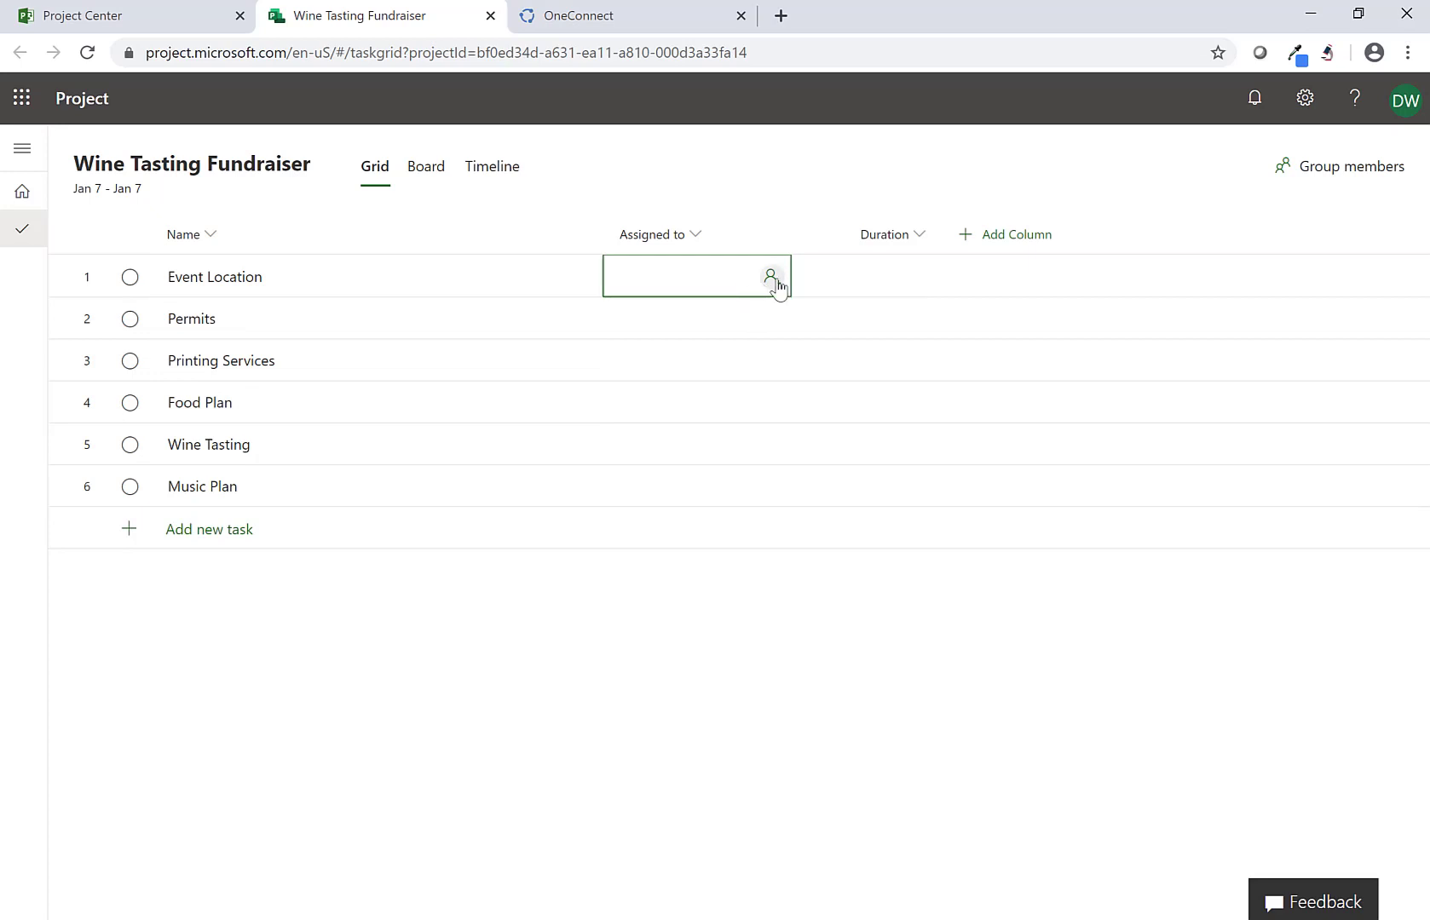
{"action": "left_click", "coordinate": [1352, 170]}
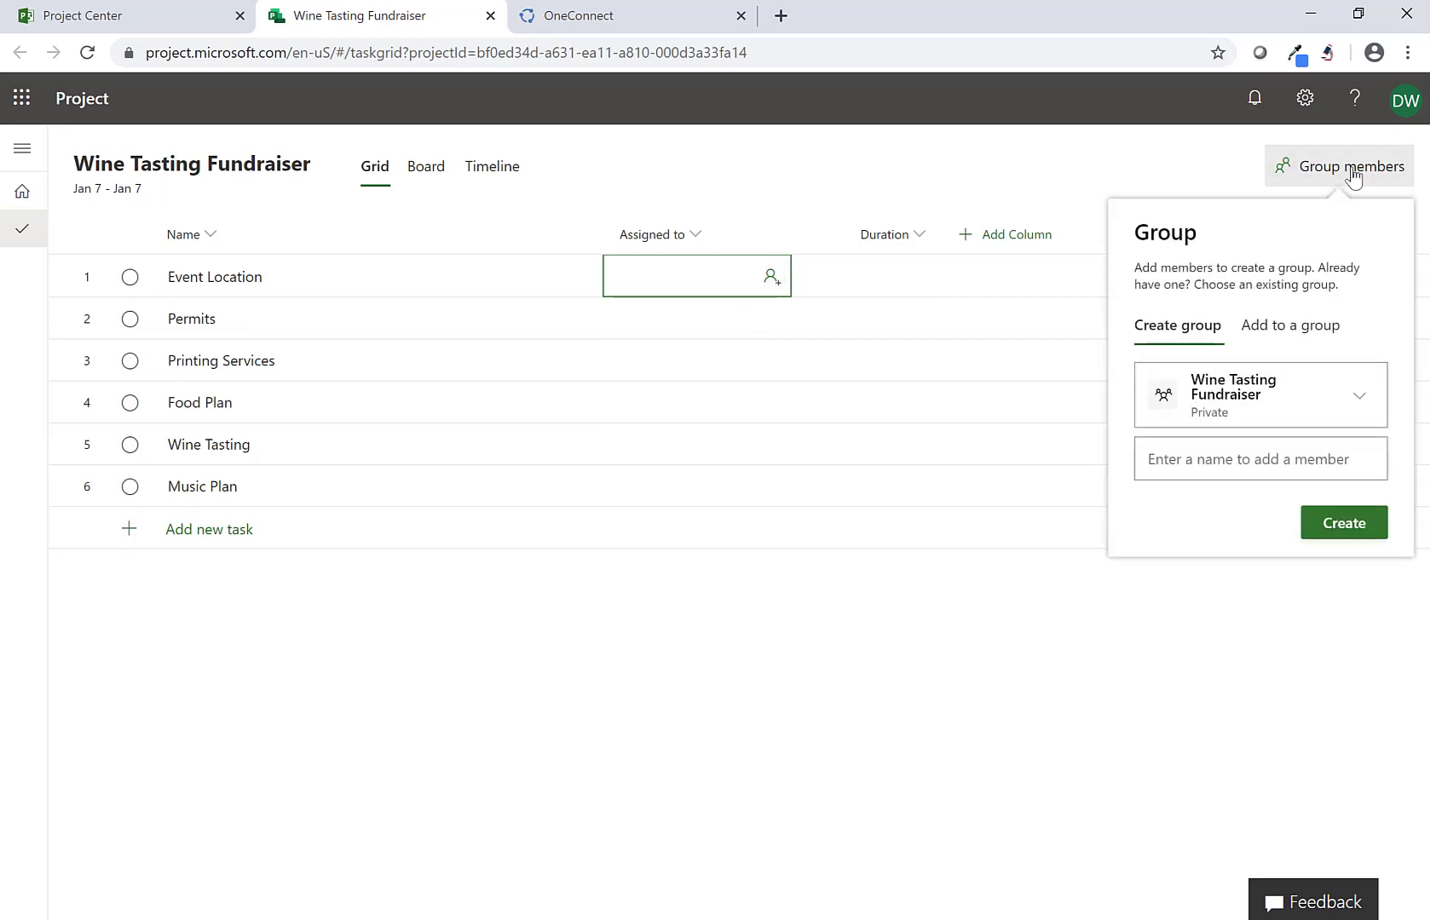
{"action": "left_click", "coordinate": [1332, 328]}
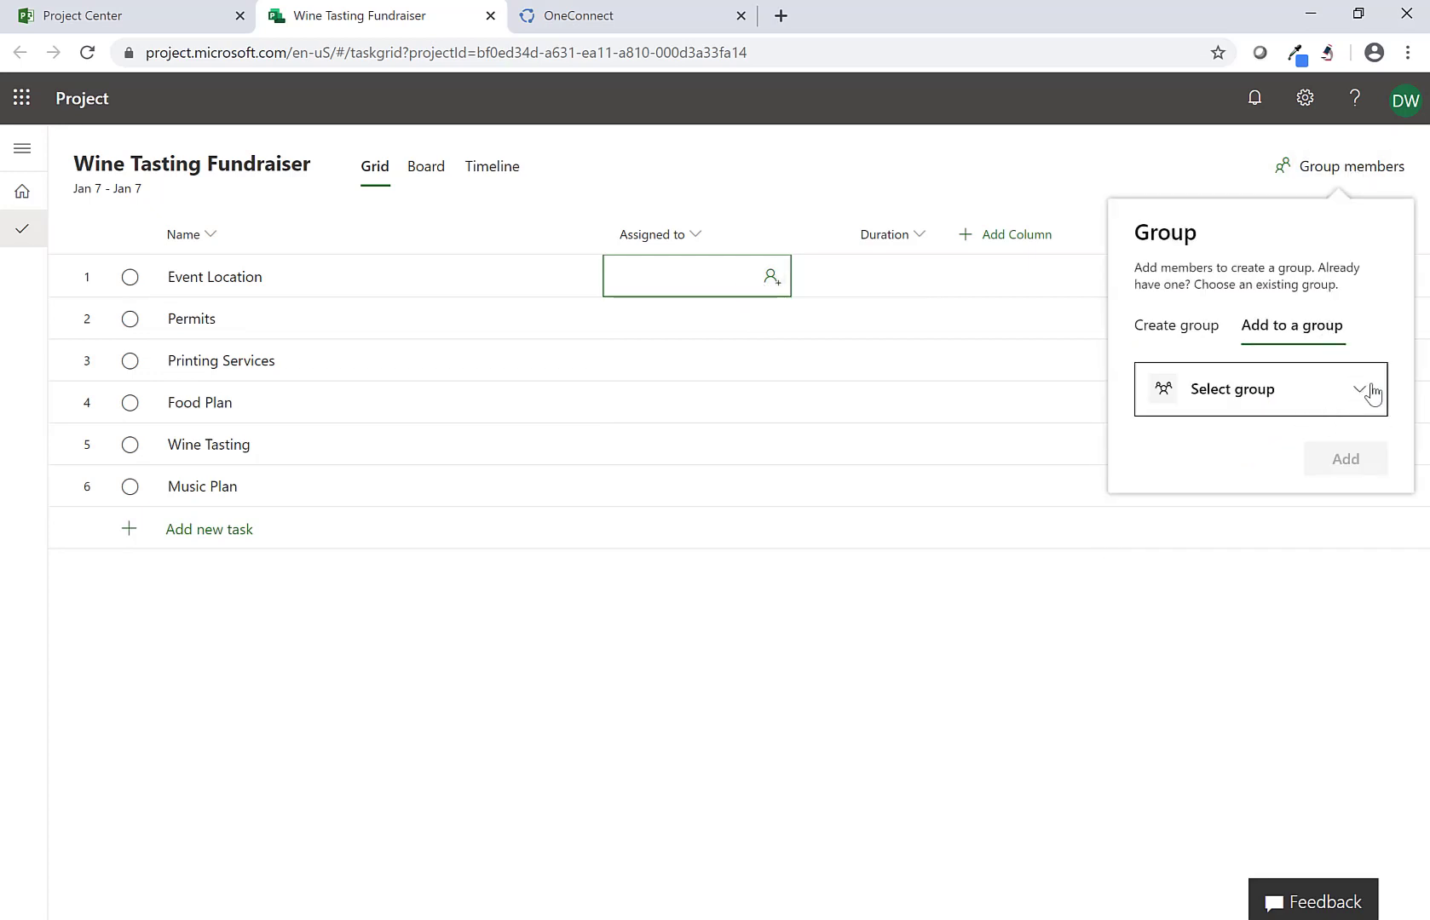
{"action": "left_click", "coordinate": [1371, 391]}
{"action": "left_click_drag", "start_coordinate": [1123, 147], "coordinate": [1123, 831]}
{"action": "left_click", "coordinate": [1051, 870]}
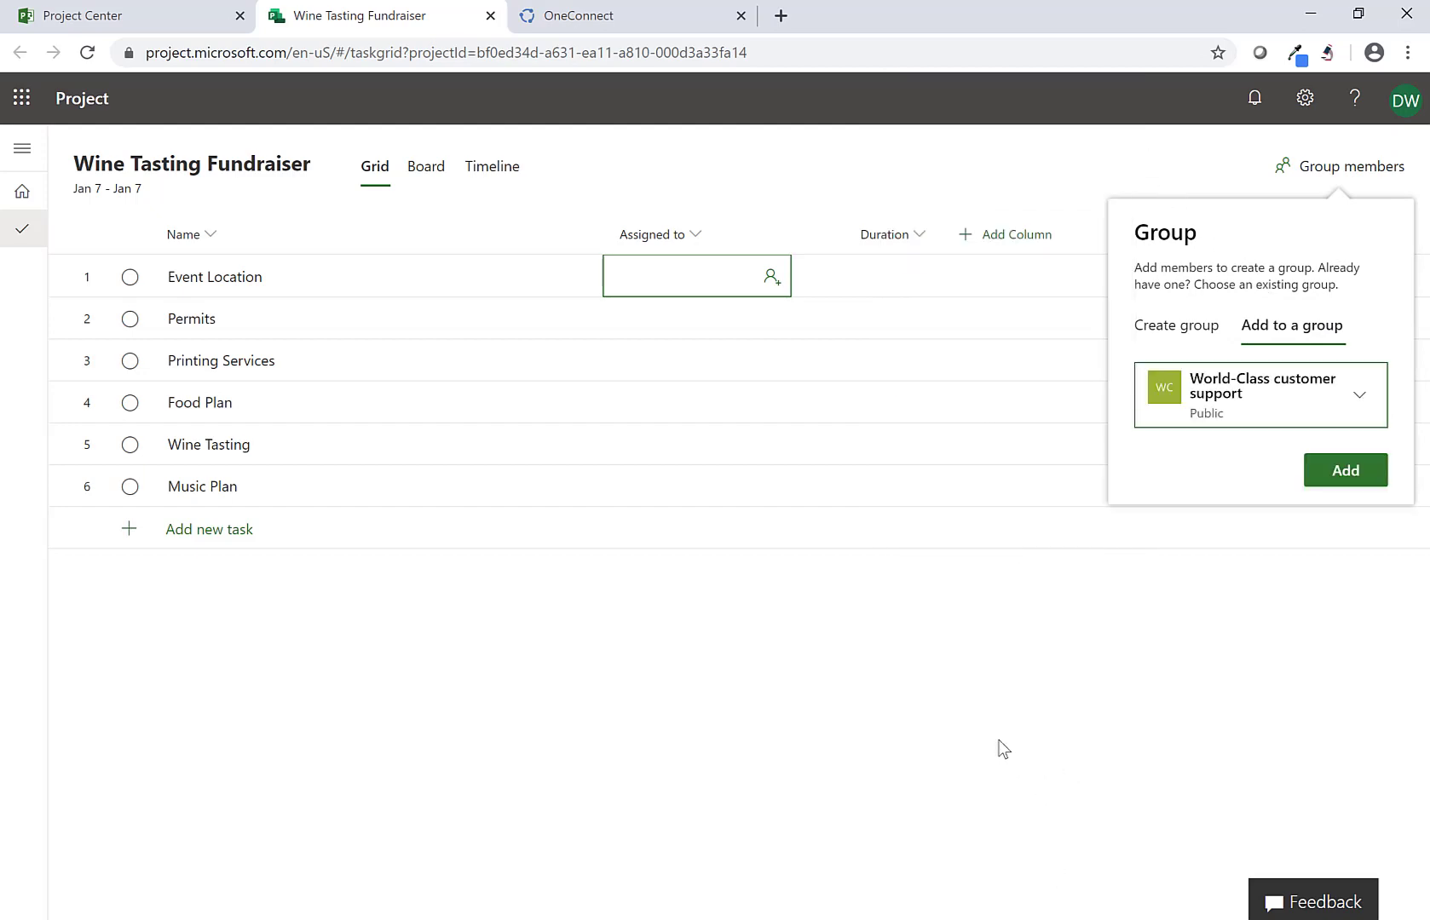
{"action": "left_click", "coordinate": [1346, 471]}
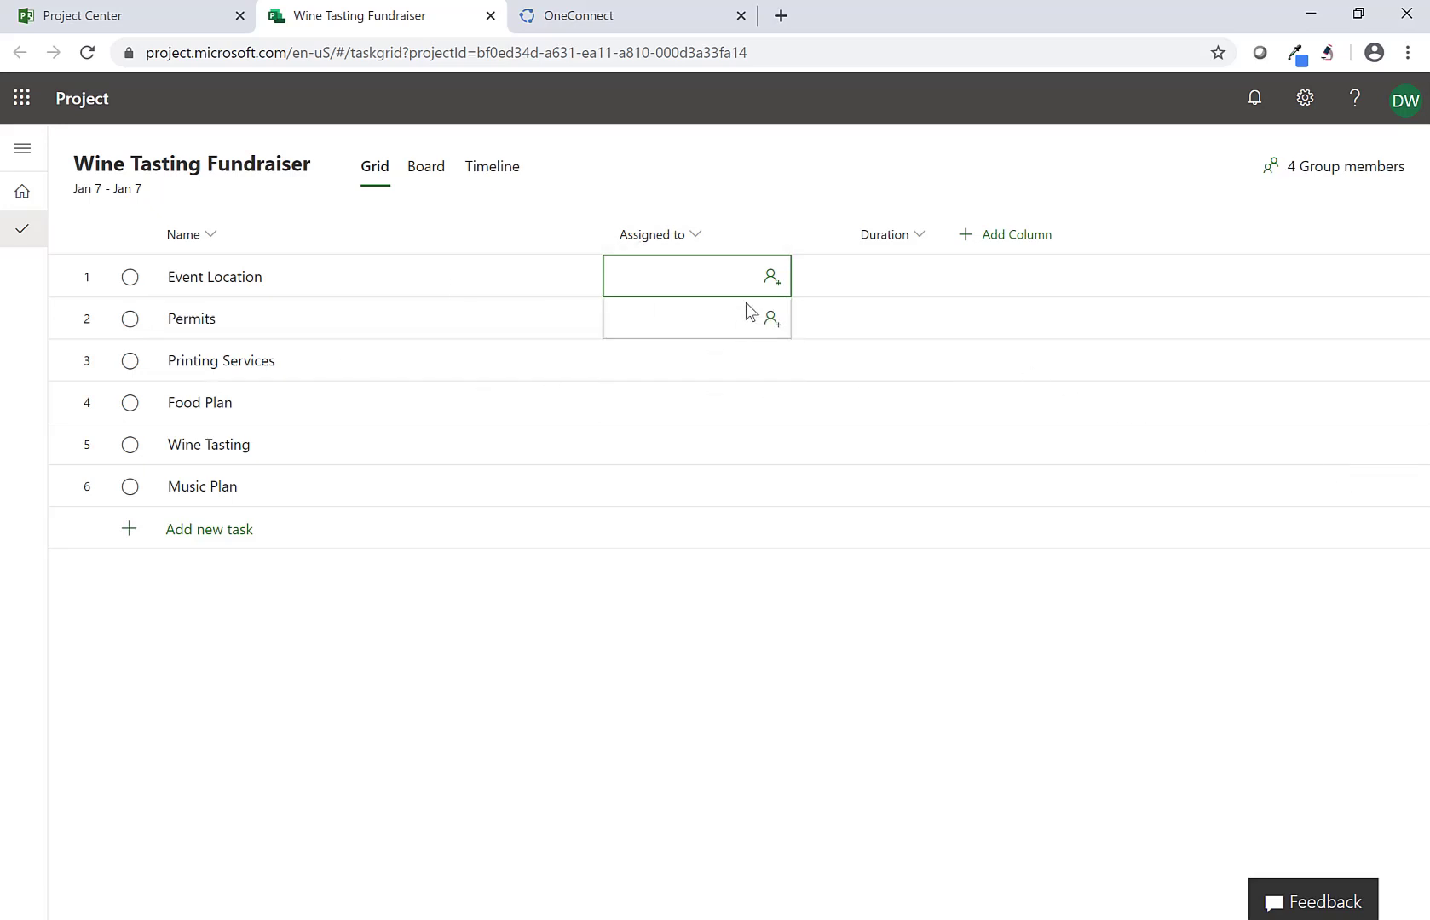
Step: Assign team members to Event Location, Permits and Printing Services
{"action": "left_click", "coordinate": [772, 277]}
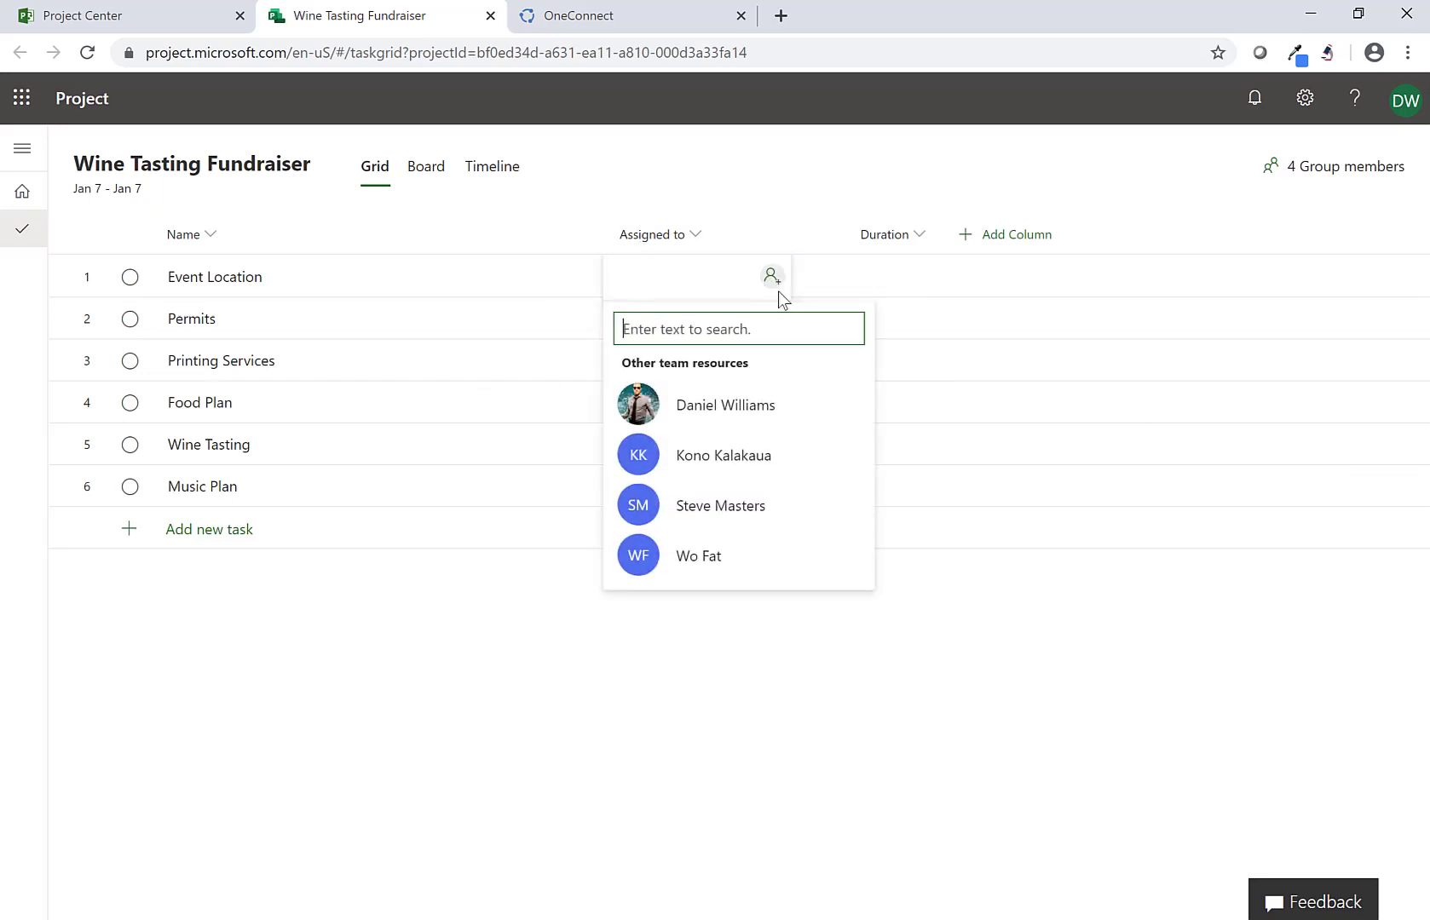
{"action": "left_click", "coordinate": [763, 408]}
{"action": "left_click", "coordinate": [1003, 626]}
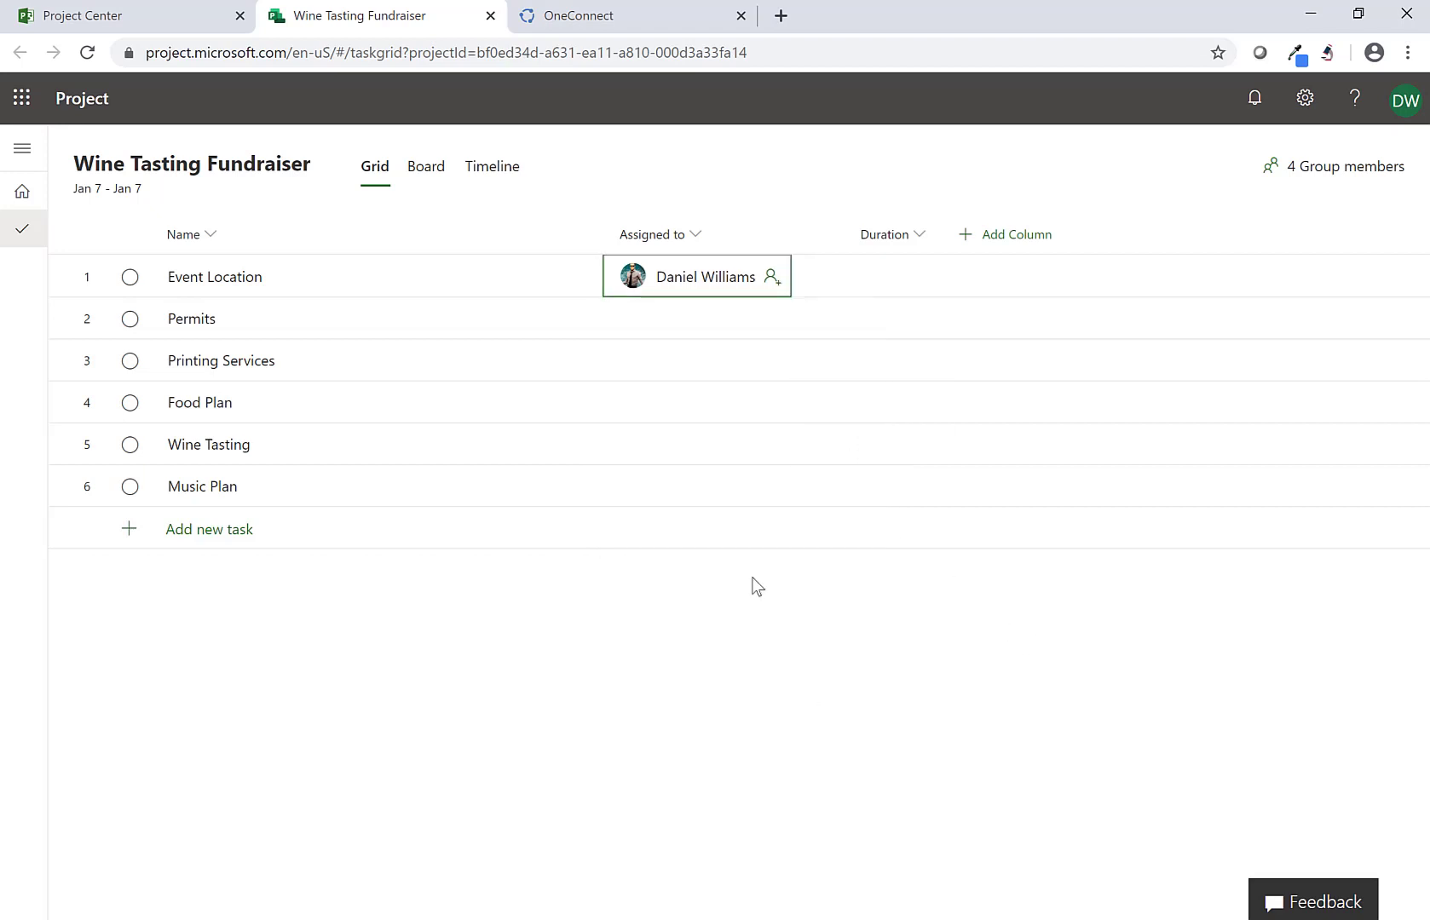
{"action": "left_click", "coordinate": [770, 320]}
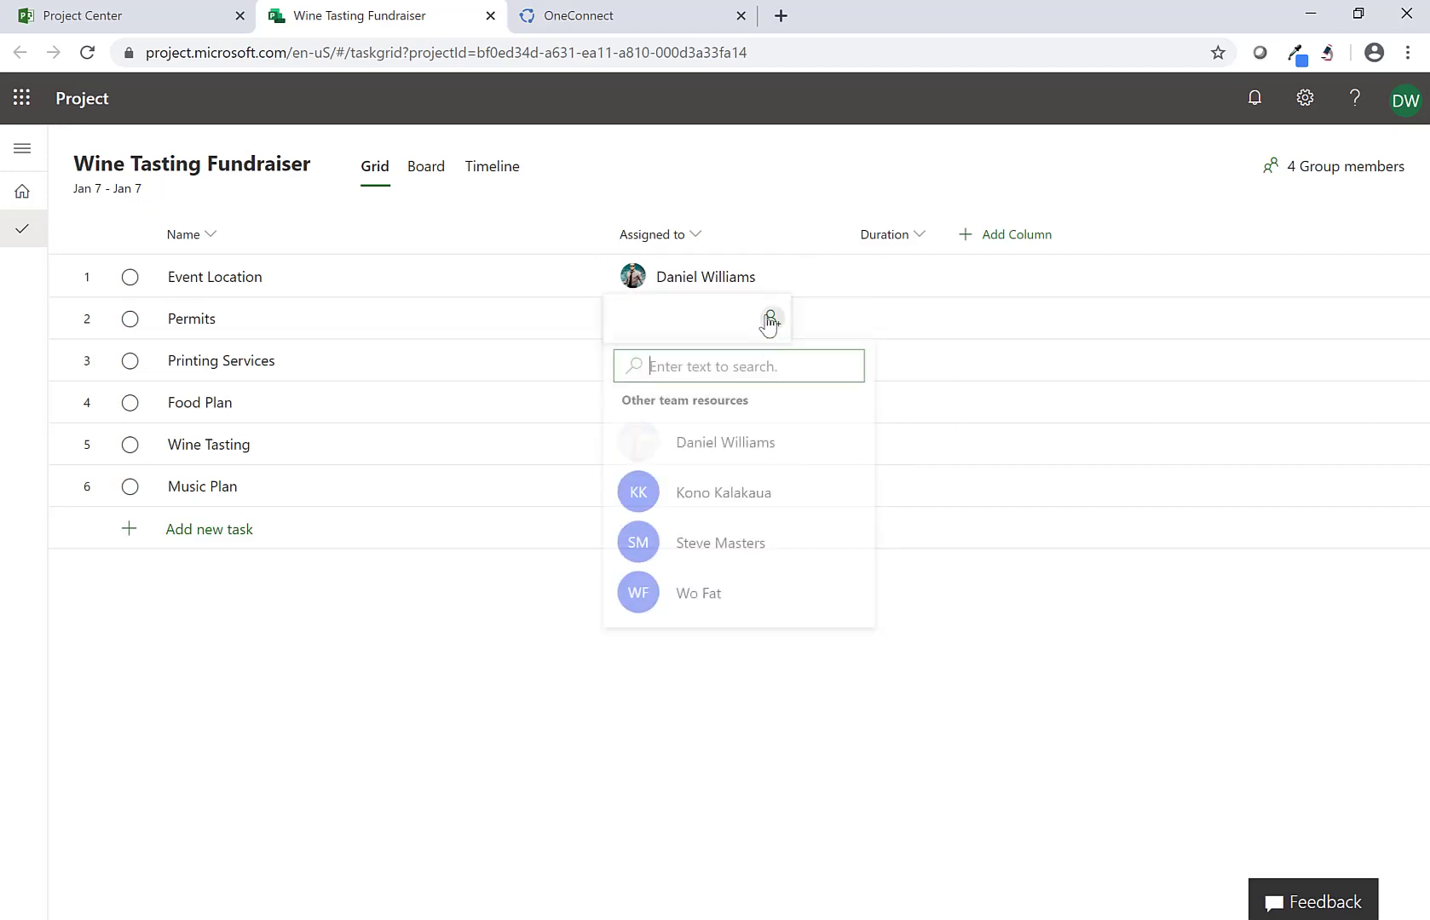
{"action": "left_click", "coordinate": [713, 460]}
{"action": "left_click", "coordinate": [1130, 703]}
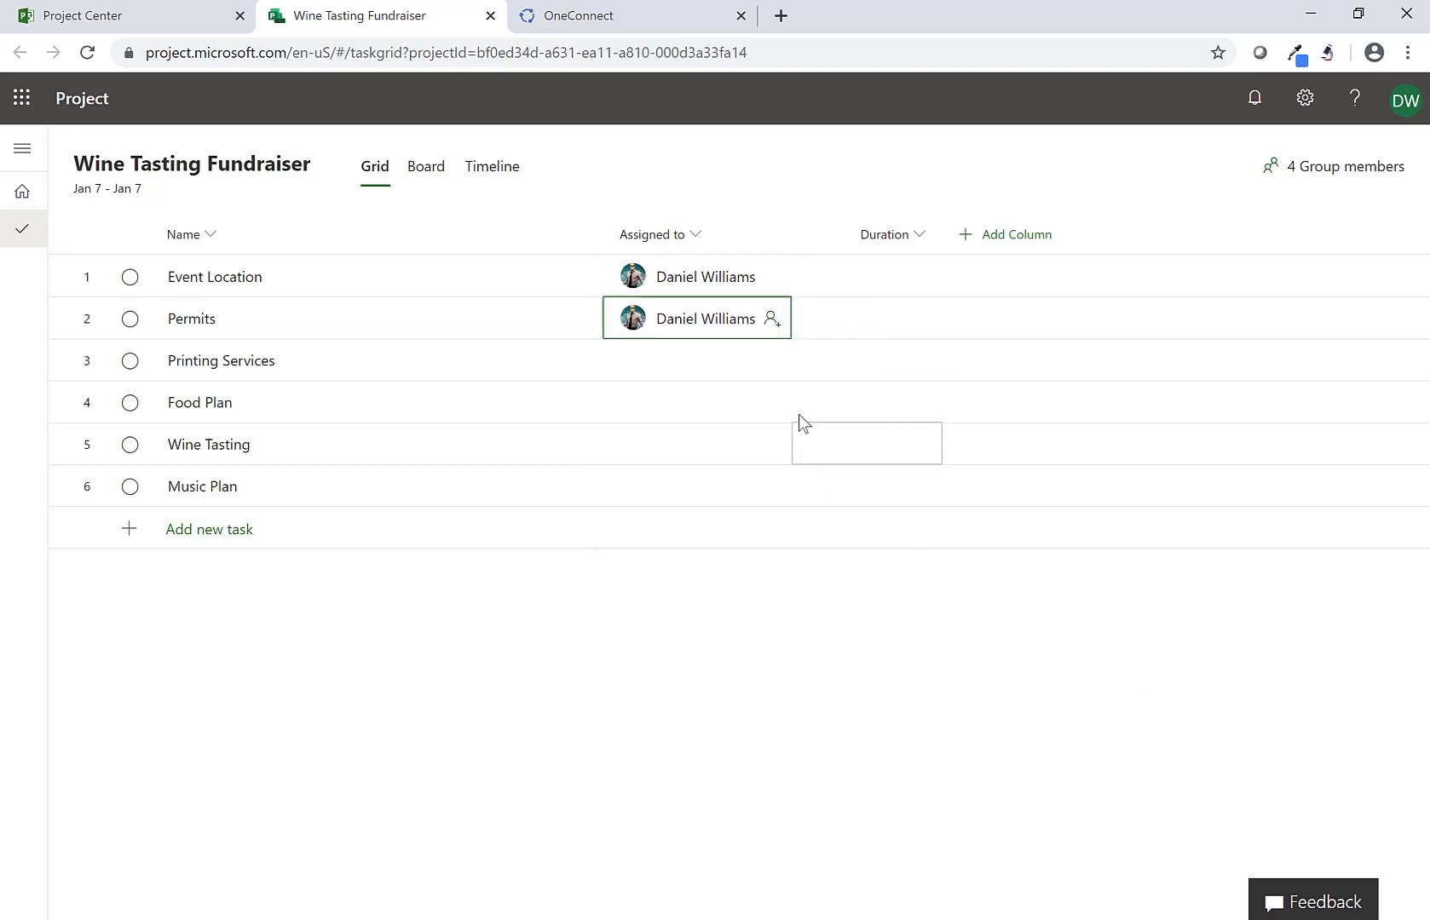
{"action": "left_click", "coordinate": [767, 375]}
{"action": "left_click", "coordinate": [719, 550]}
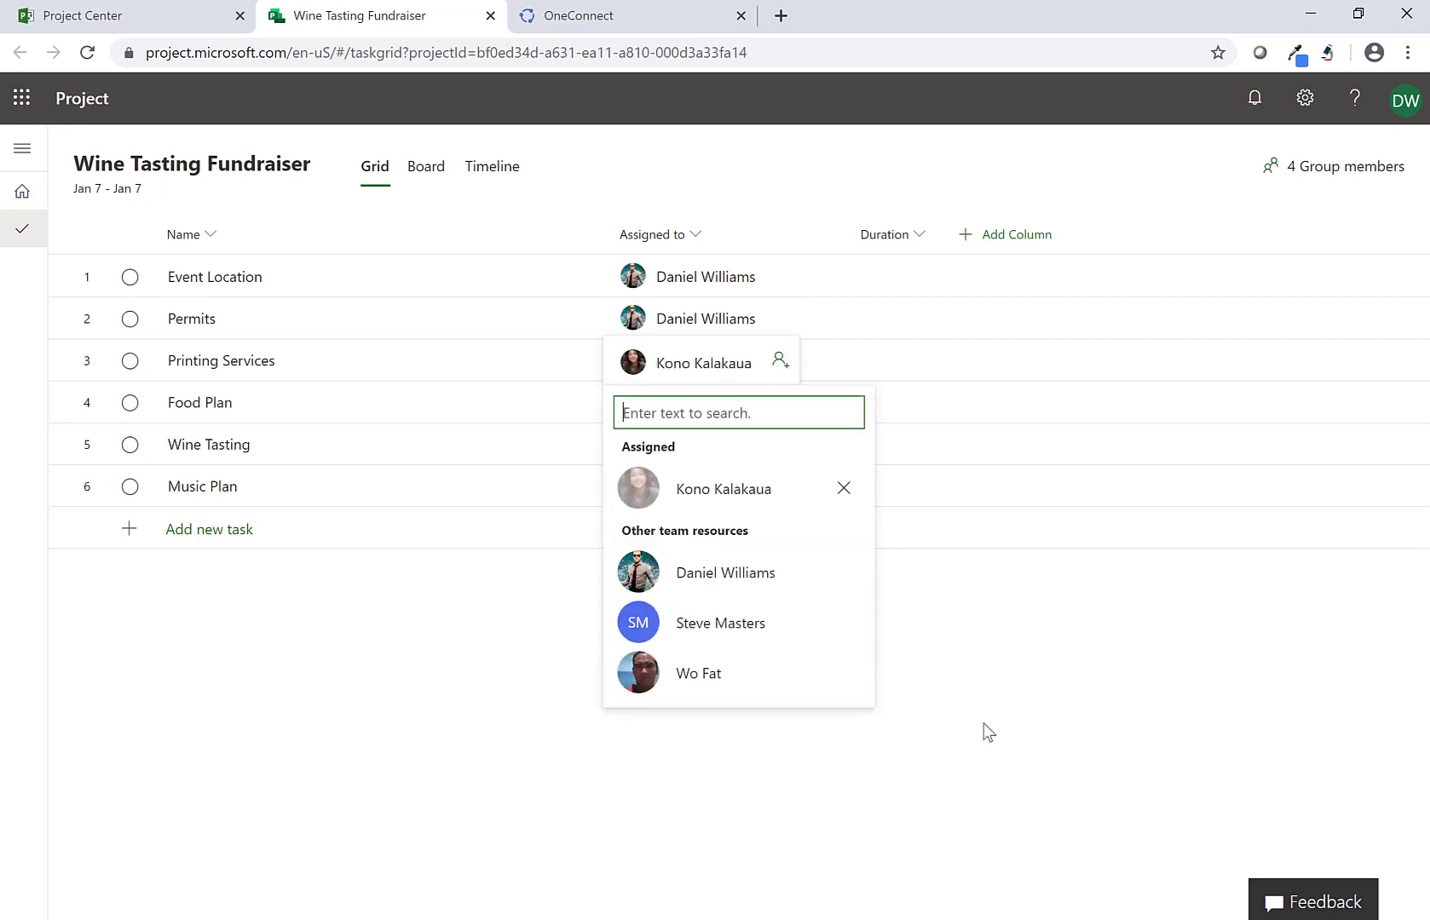
{"action": "left_click", "coordinate": [983, 732]}
Step: Assign team members to Food Plan, Wine Tasting and Music Plan
{"action": "left_click", "coordinate": [761, 407]}
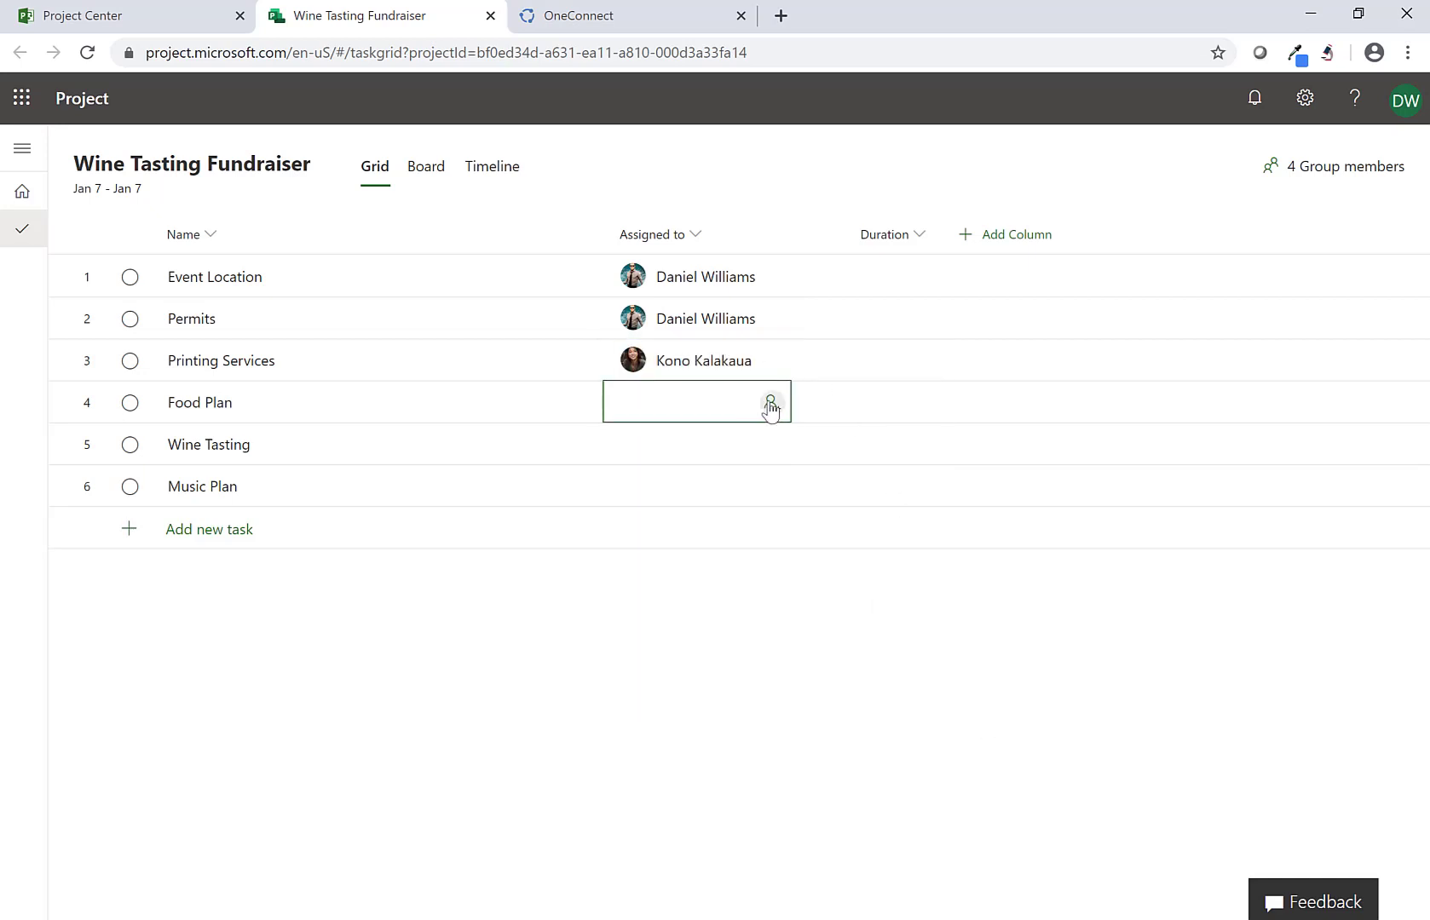
{"action": "left_click", "coordinate": [769, 406]}
{"action": "left_click", "coordinate": [686, 638]}
{"action": "left_click", "coordinate": [932, 706]}
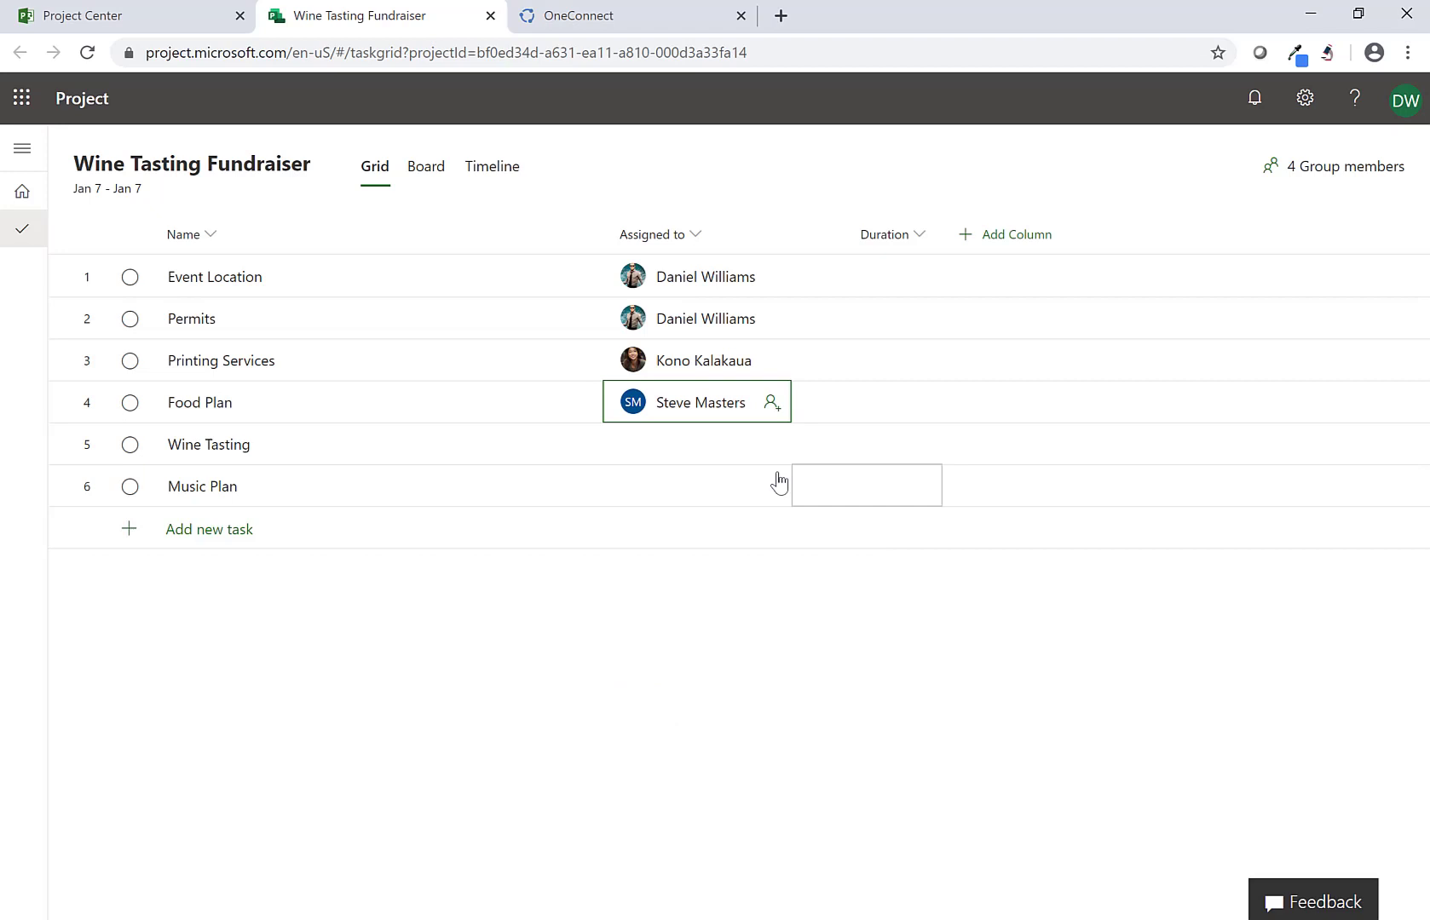
{"action": "left_click", "coordinate": [770, 445]}
{"action": "left_click", "coordinate": [706, 725]}
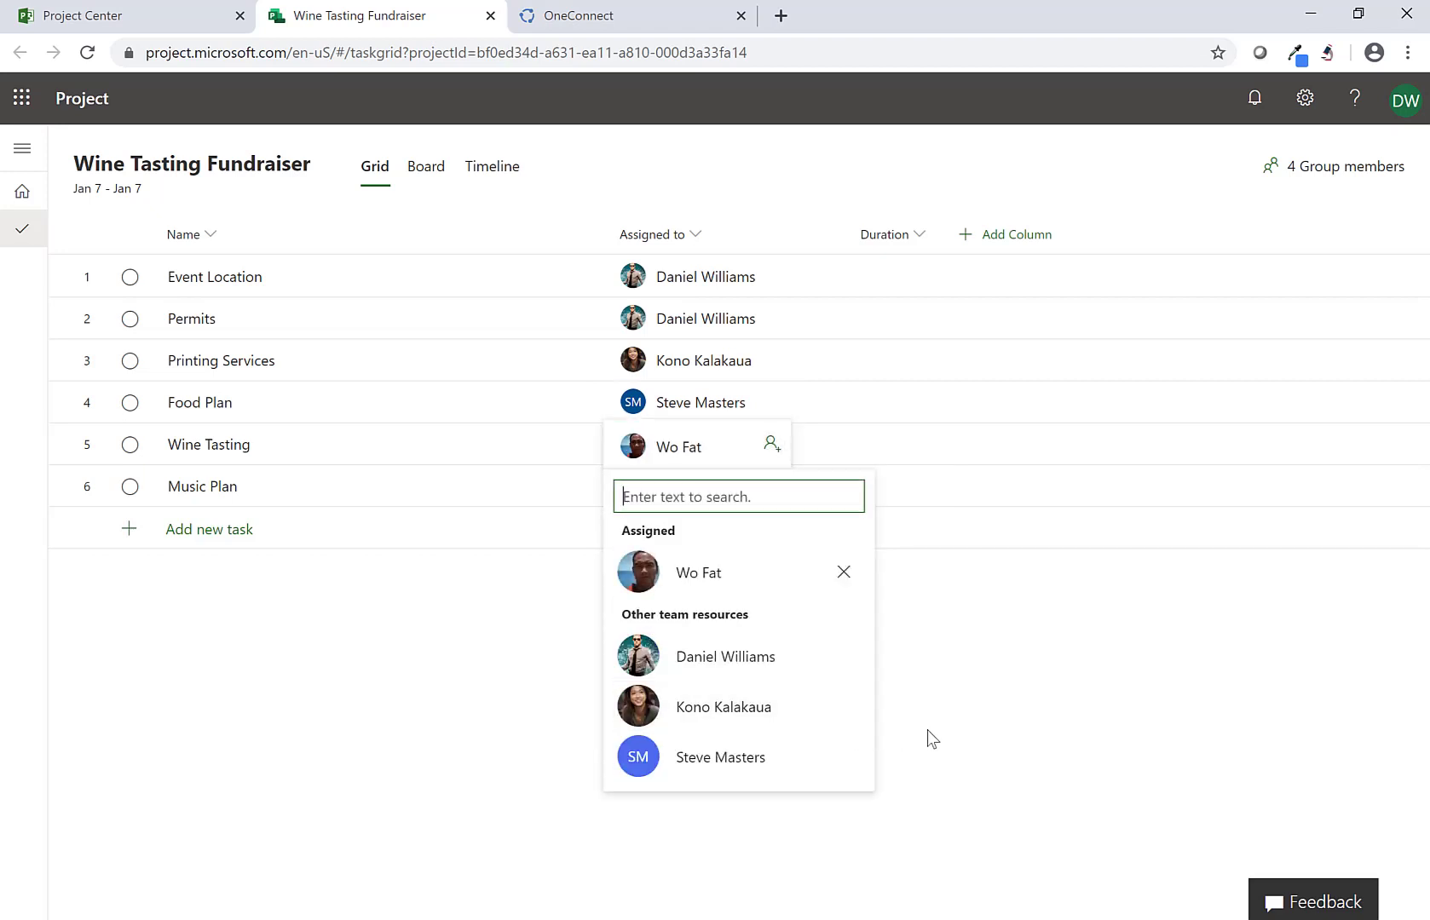
{"action": "left_click", "coordinate": [929, 737]}
{"action": "left_click", "coordinate": [769, 485]}
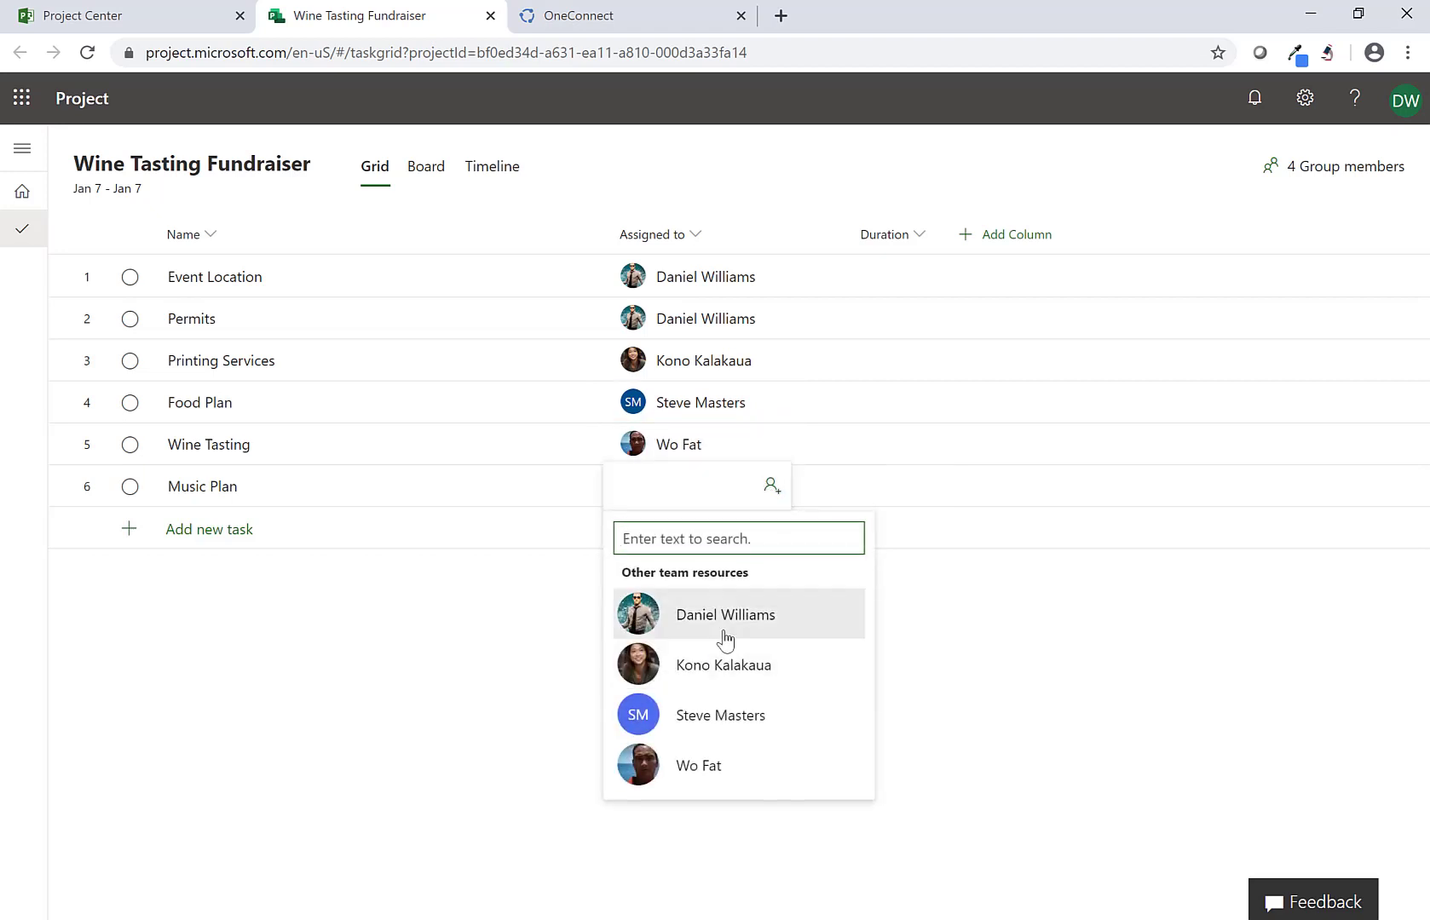
{"action": "left_click", "coordinate": [725, 666]}
{"action": "left_click", "coordinate": [1023, 682]}
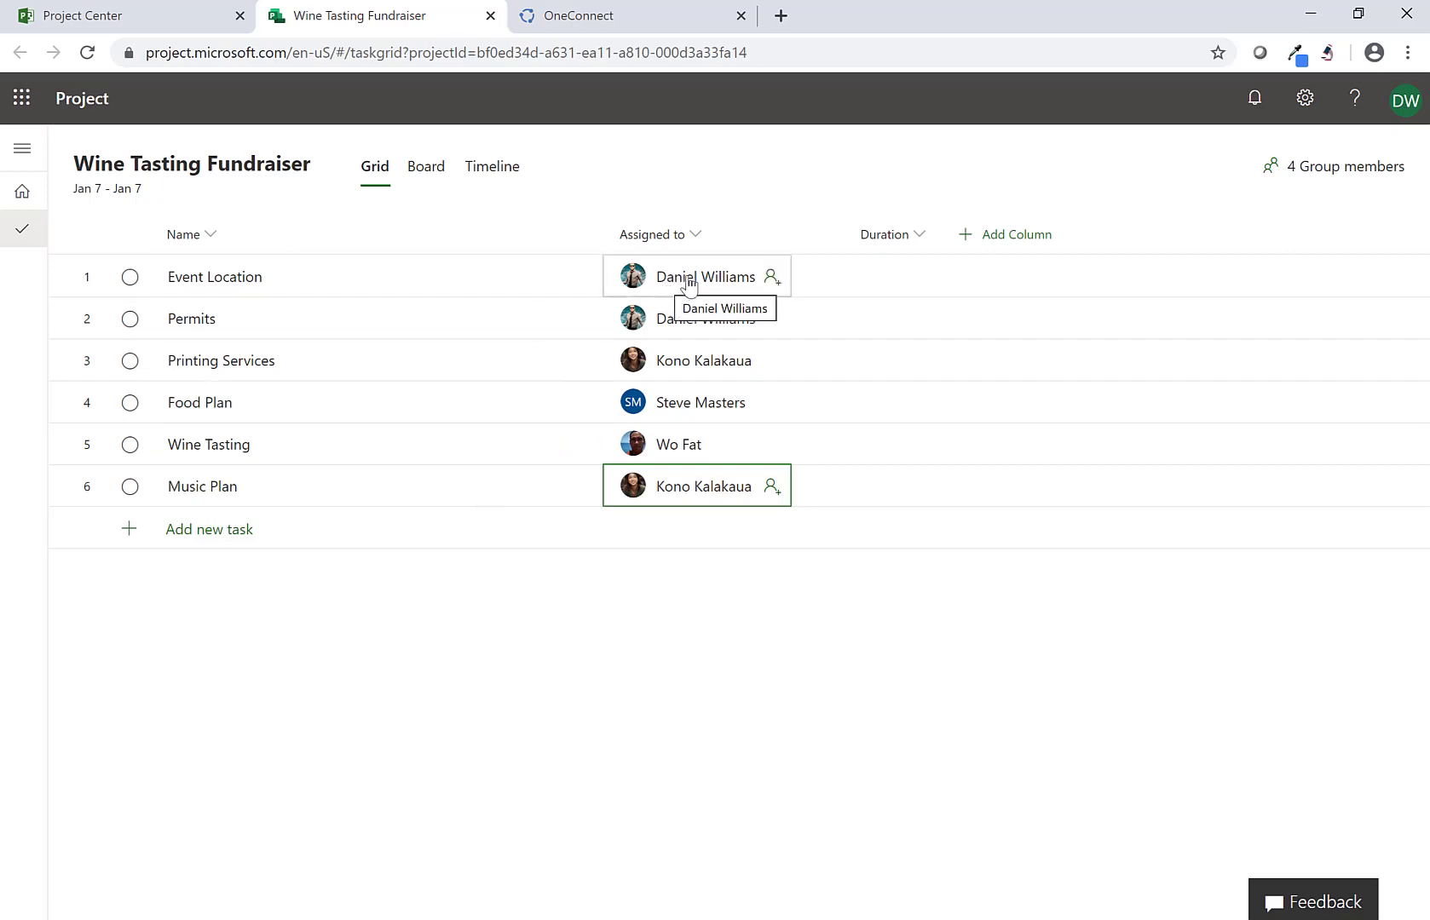
Step: Add Start and Finish date columns to the task grid
{"action": "left_click", "coordinate": [1057, 234]}
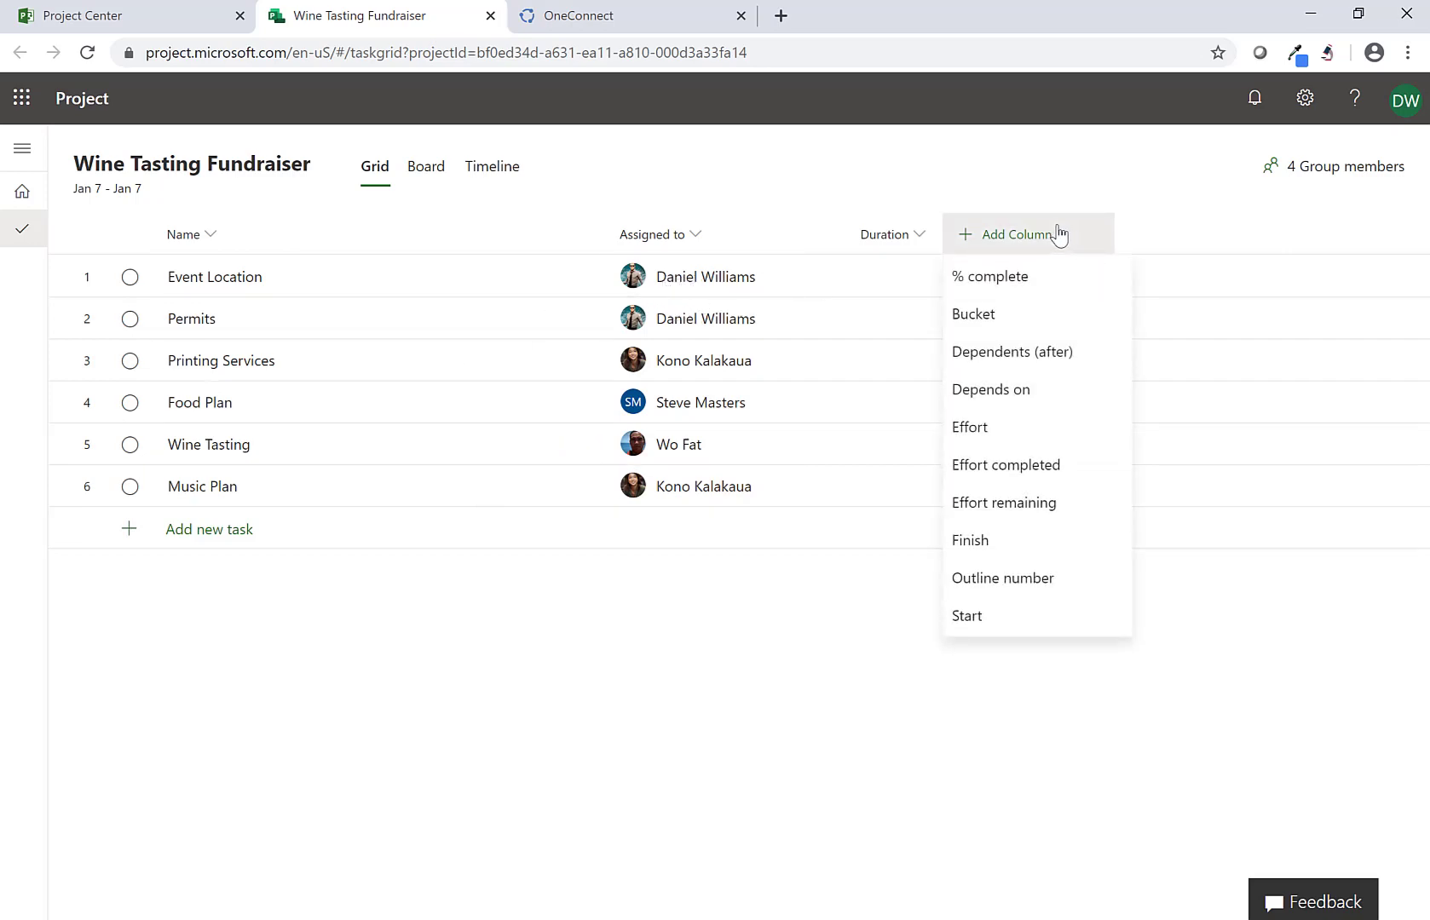
{"action": "left_click", "coordinate": [1011, 617]}
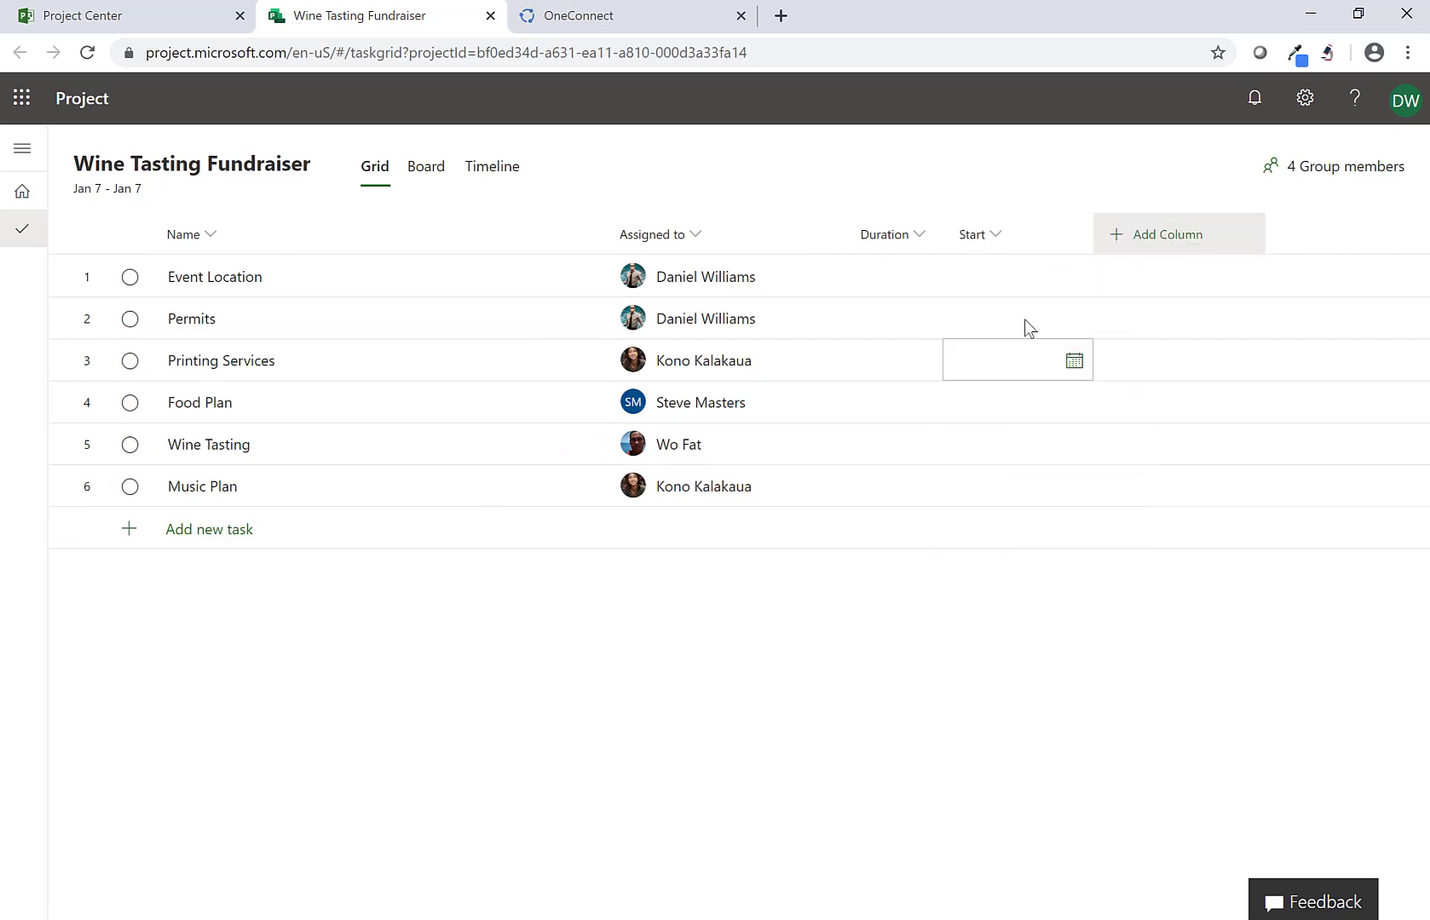
{"action": "left_click", "coordinate": [1166, 239]}
{"action": "left_click", "coordinate": [1132, 550]}
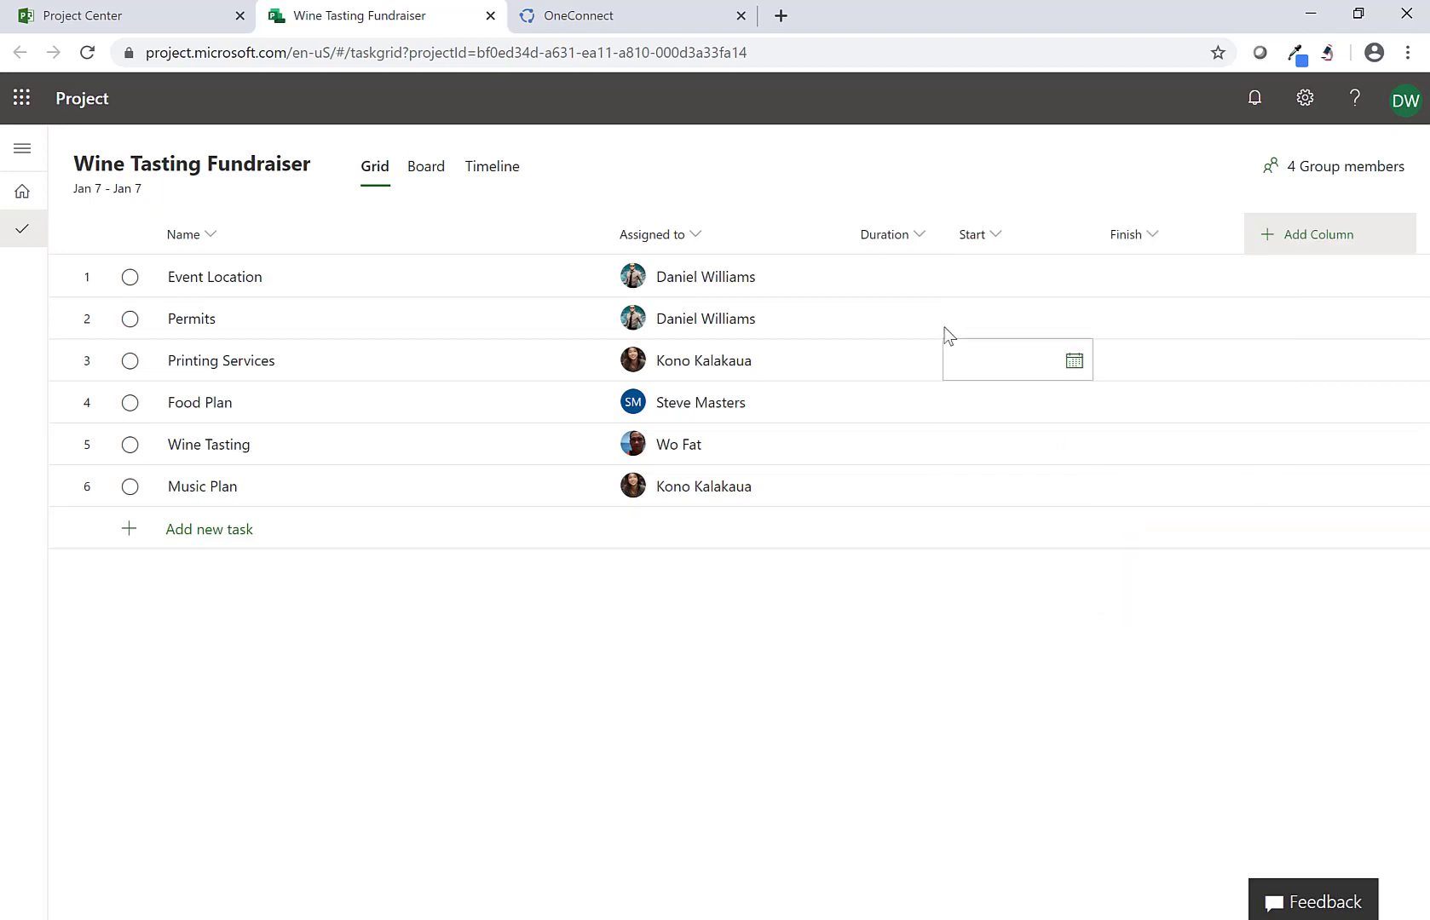
Step: Set durations of 5, 15 and 10 days for Event Location, Permits and Printing Services
{"action": "left_click", "coordinate": [891, 288]}
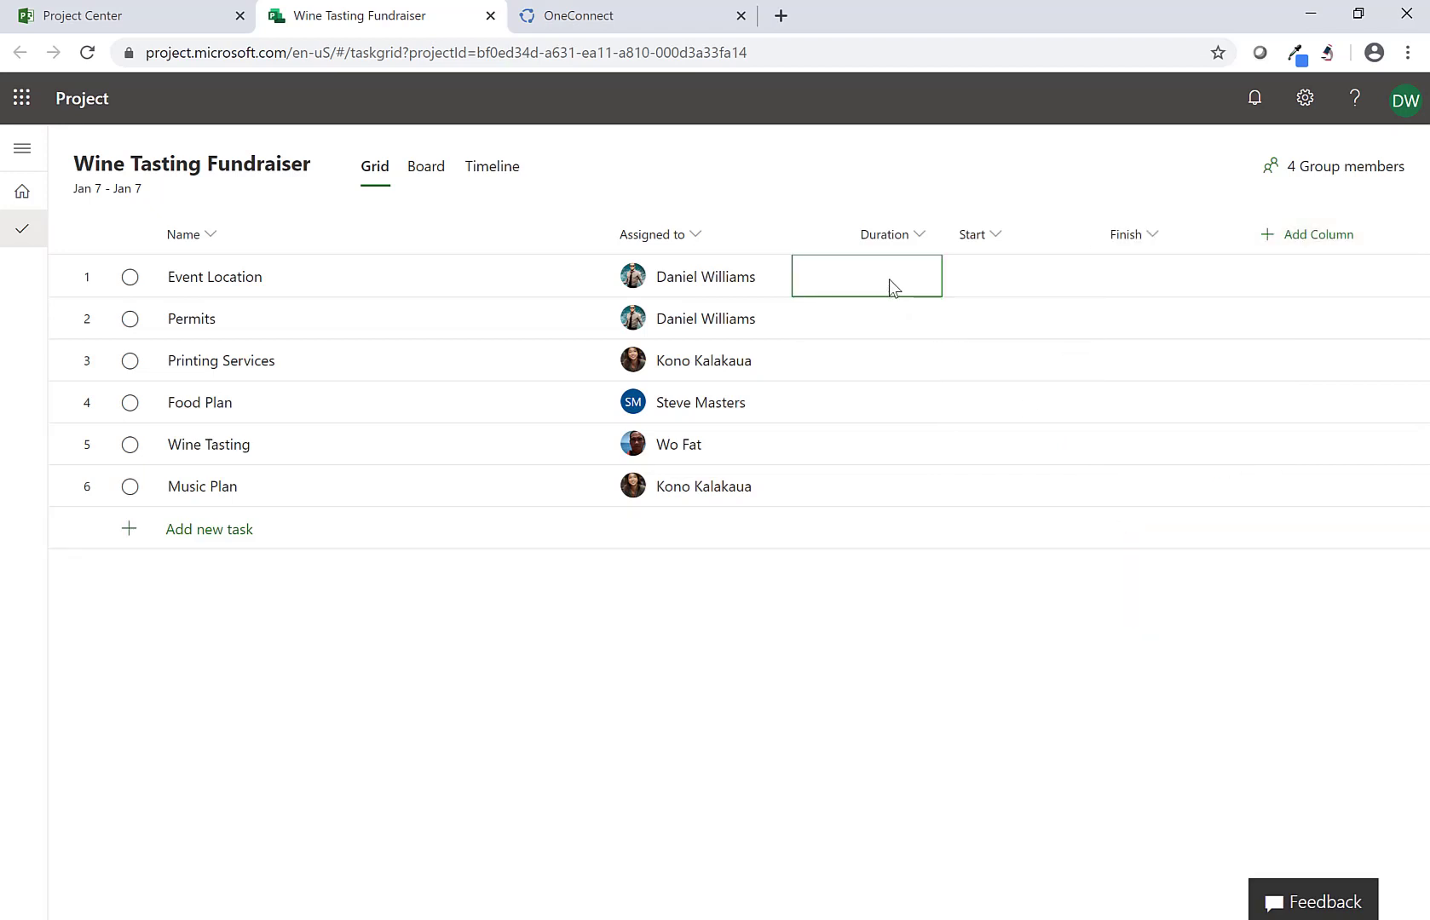
{"action": "type", "text": "5"}
{"action": "left_click", "coordinate": [902, 324]}
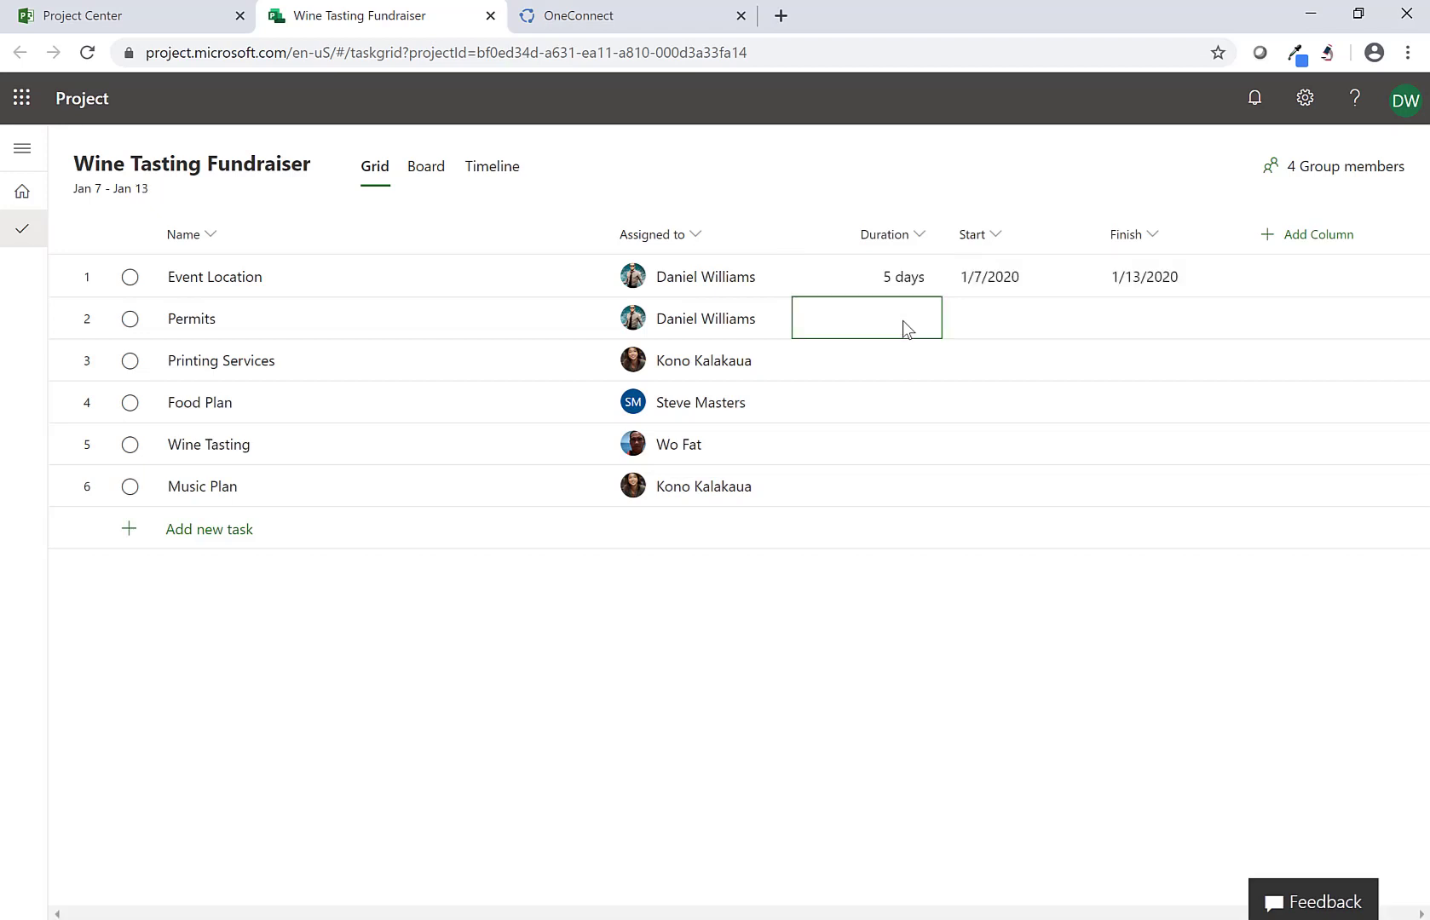
{"action": "type", "text": "15"}
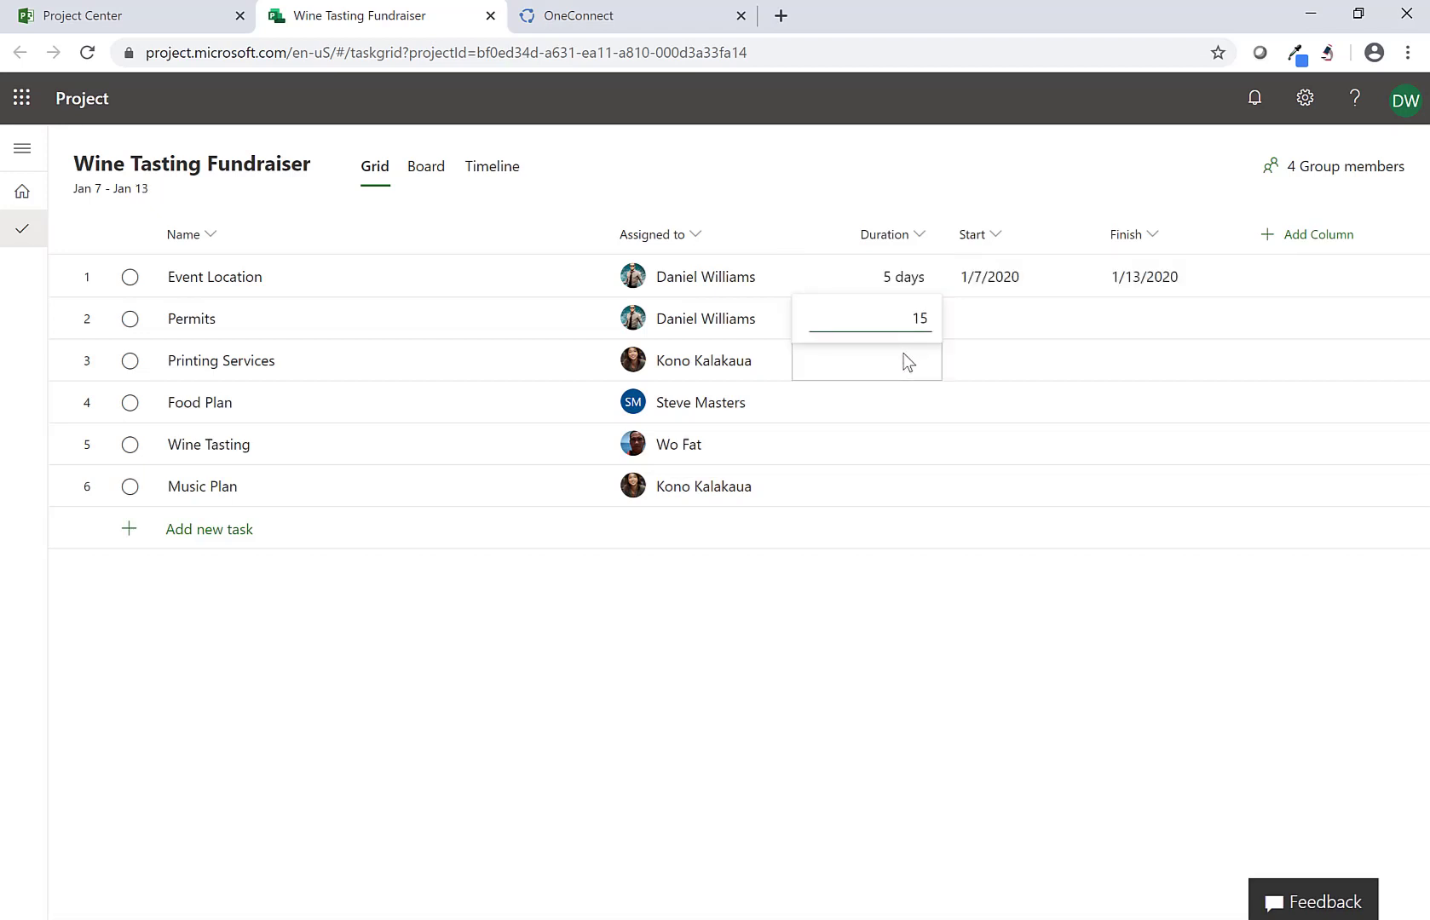
{"action": "left_click", "coordinate": [908, 362]}
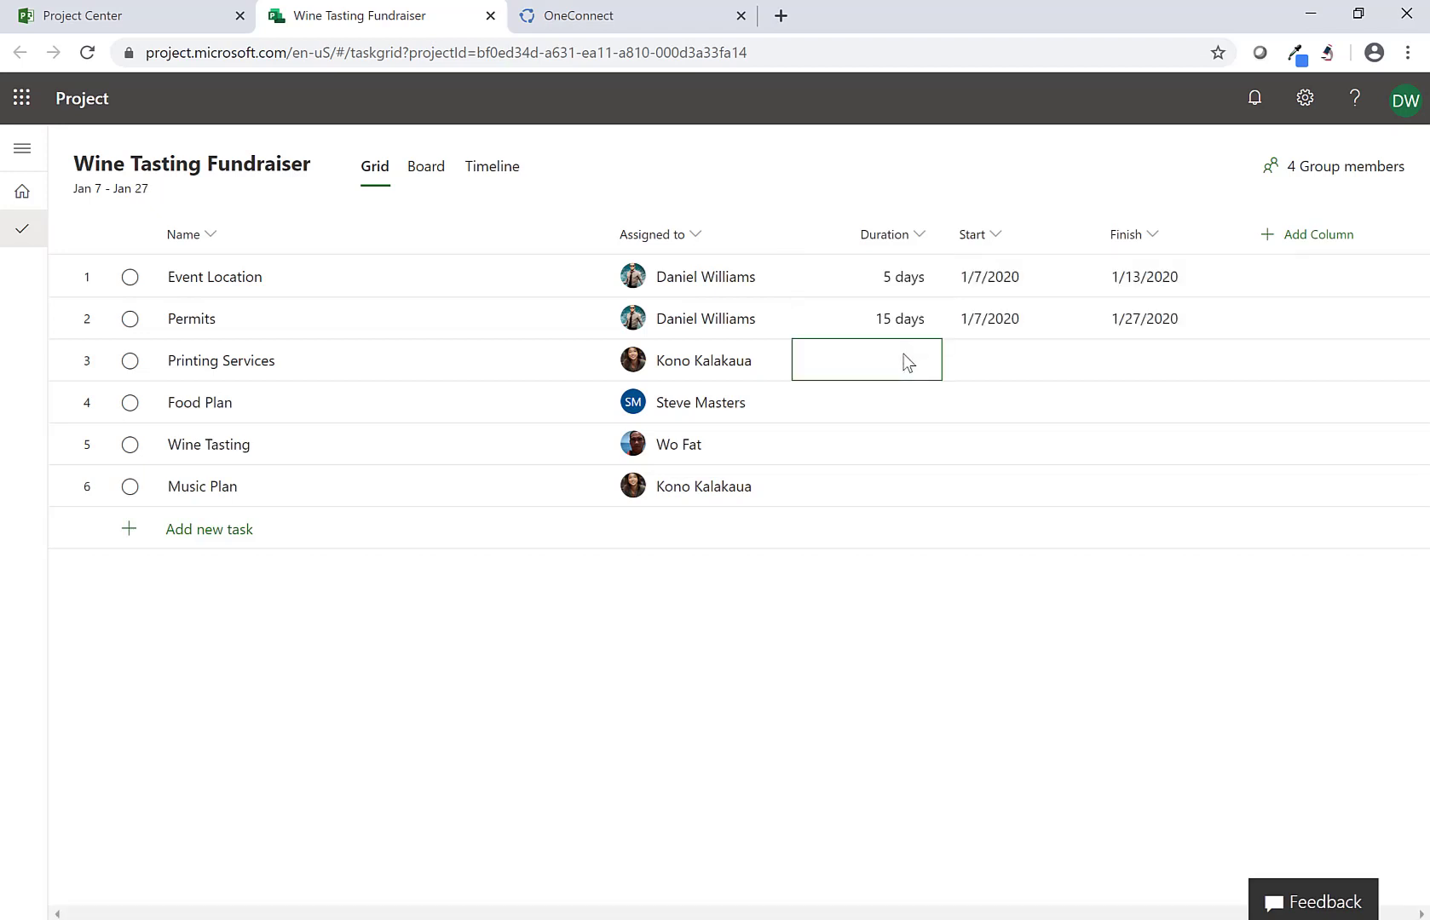
{"action": "left_click", "coordinate": [907, 362]}
{"action": "type", "text": "10"}
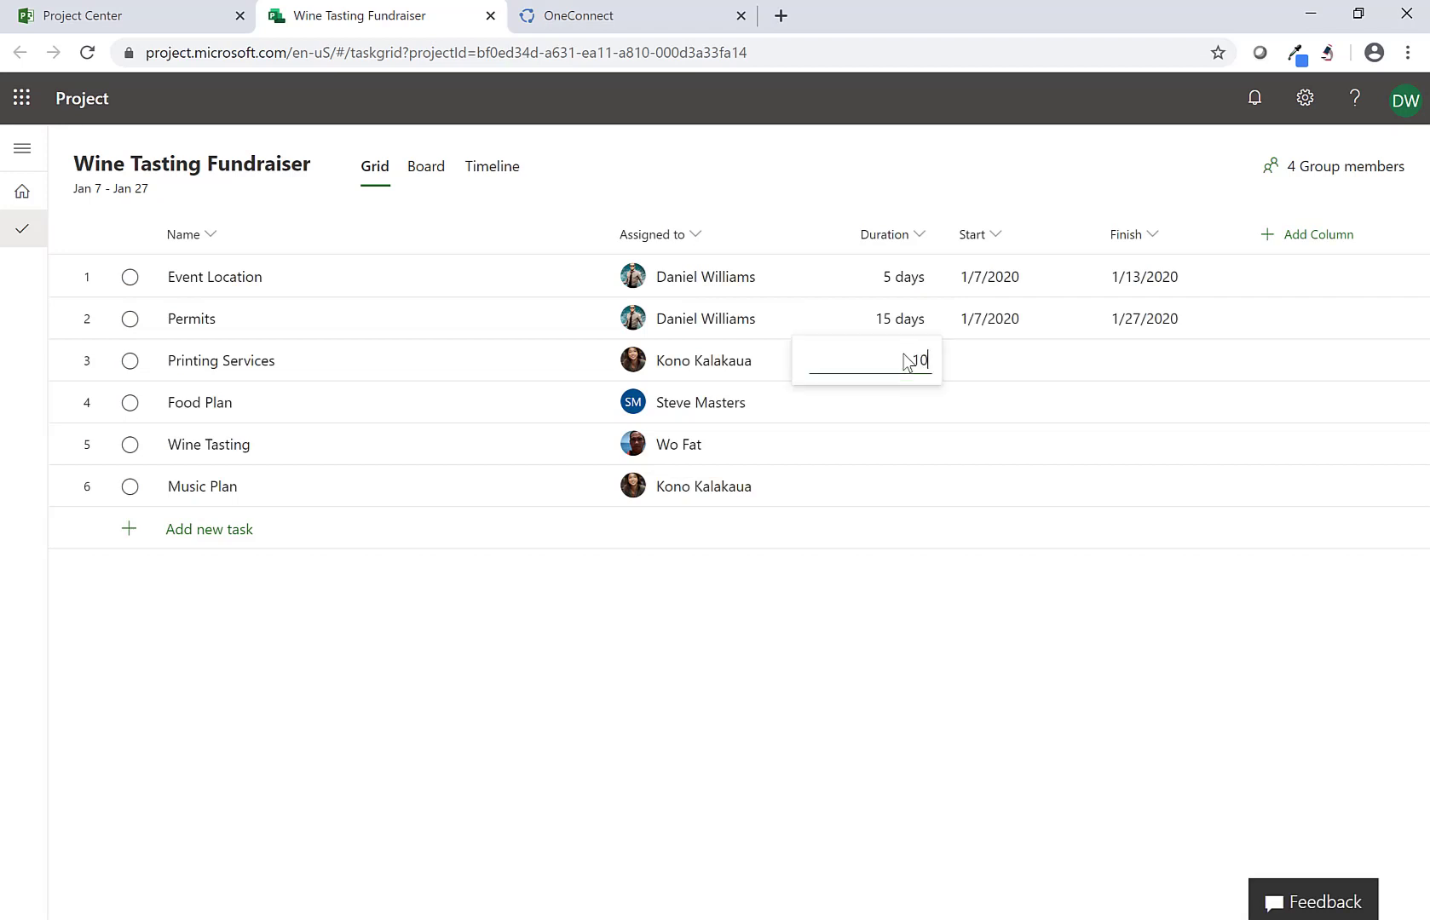
{"action": "left_click", "coordinate": [907, 407]}
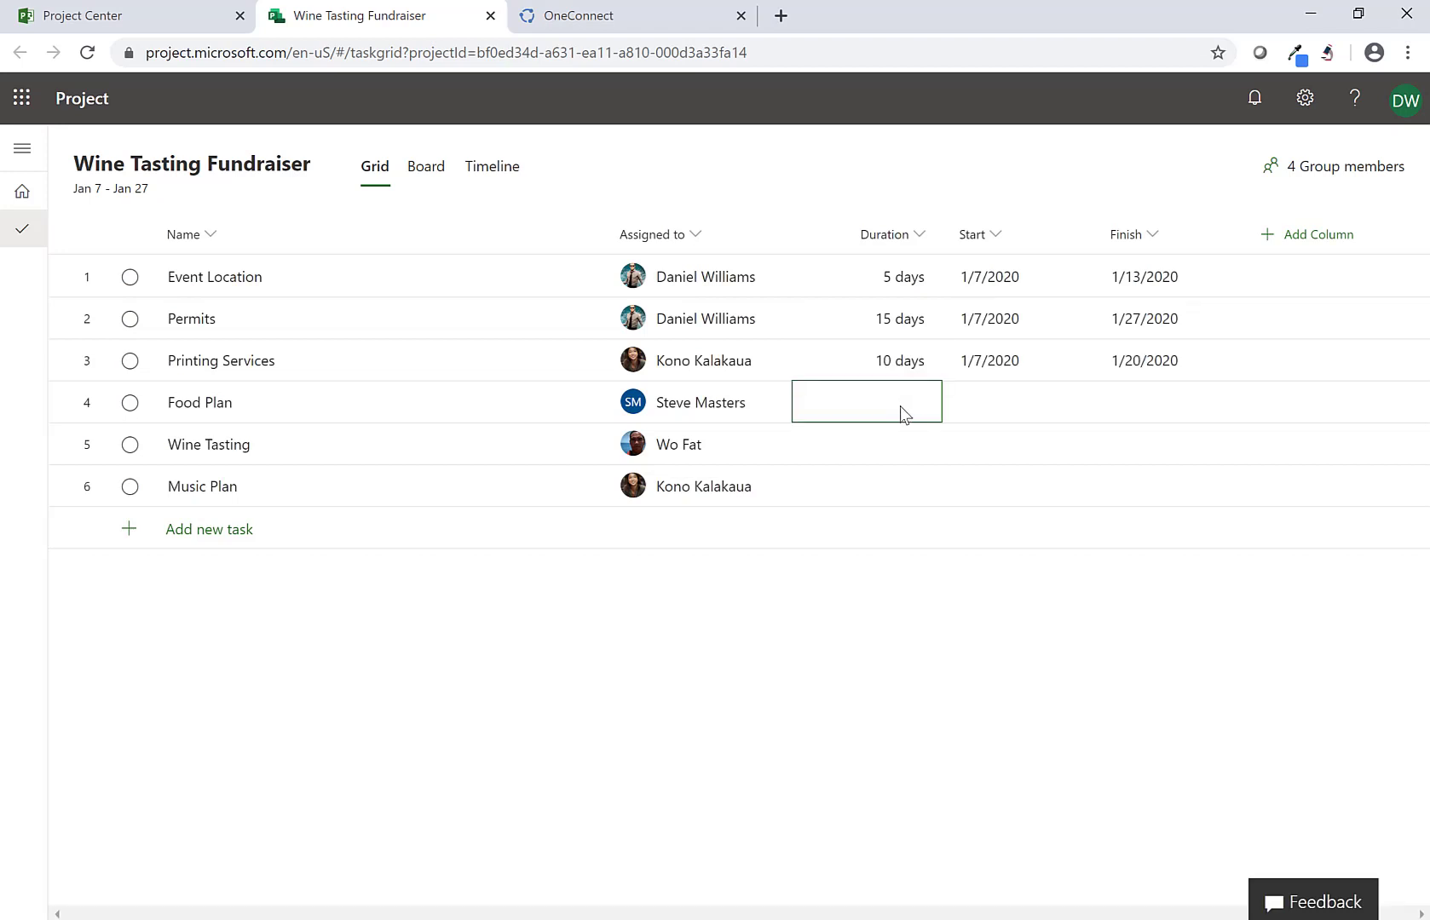
Step: Set durations of 5, 10 and 3 days for Food Plan, Wine Tasting and Music Plan
{"action": "left_click", "coordinate": [901, 405]}
{"action": "type", "text": "5"}
{"action": "left_click", "coordinate": [894, 449]}
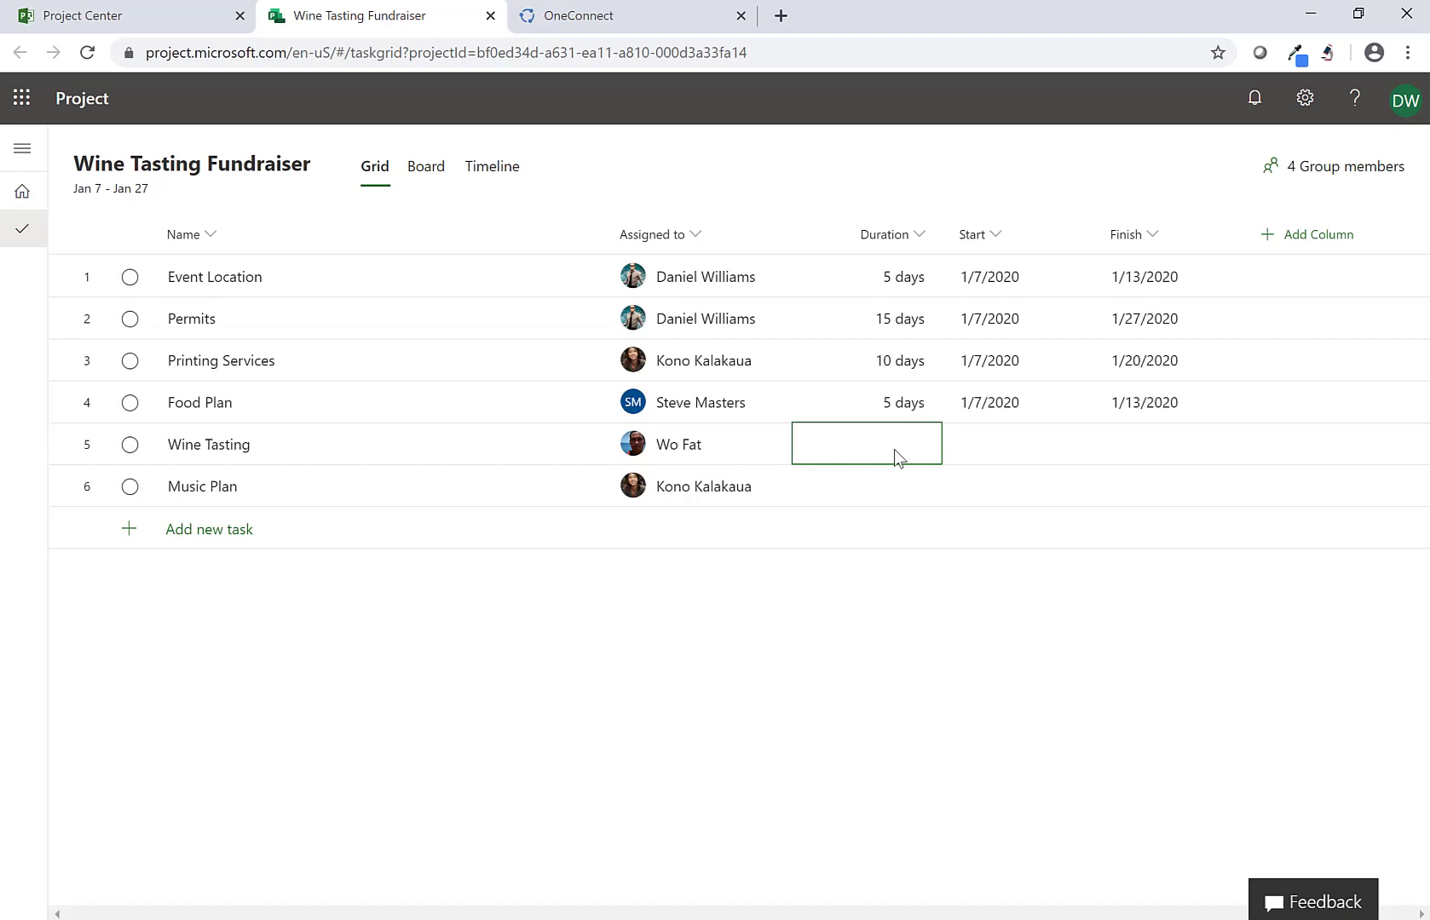
{"action": "left_click", "coordinate": [894, 449]}
{"action": "type", "text": "10"}
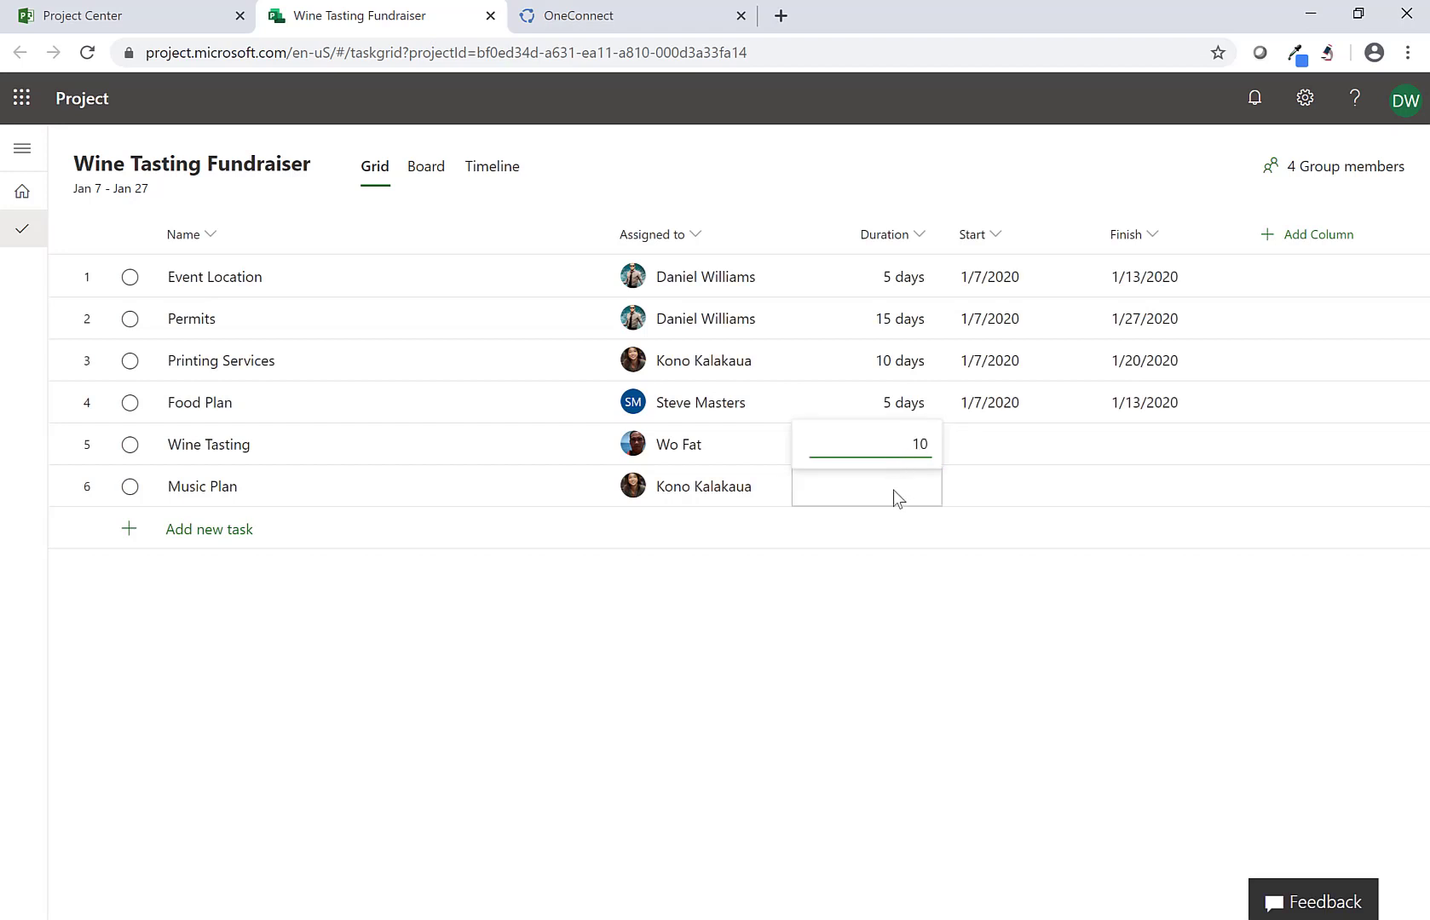
{"action": "left_click", "coordinate": [892, 491]}
{"action": "type", "text": "3"}
{"action": "key", "text": "Return"}
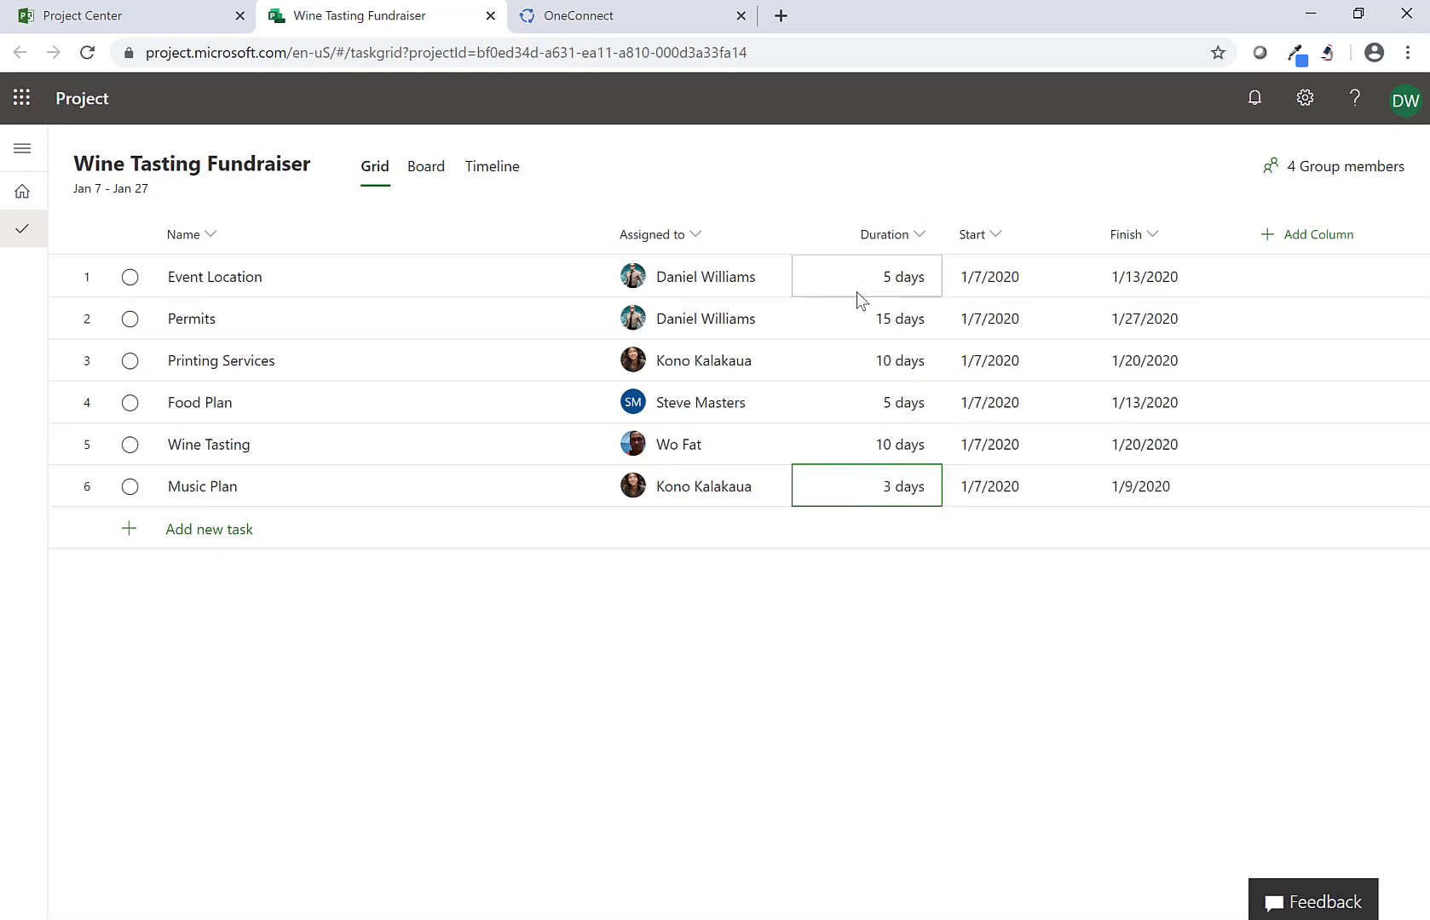
{"action": "left_click", "coordinate": [433, 290]}
Step: Chain all six tasks with dependencies and switch to the Project Center tab
{"action": "left_click_drag", "start_coordinate": [435, 298], "coordinate": [403, 475]}
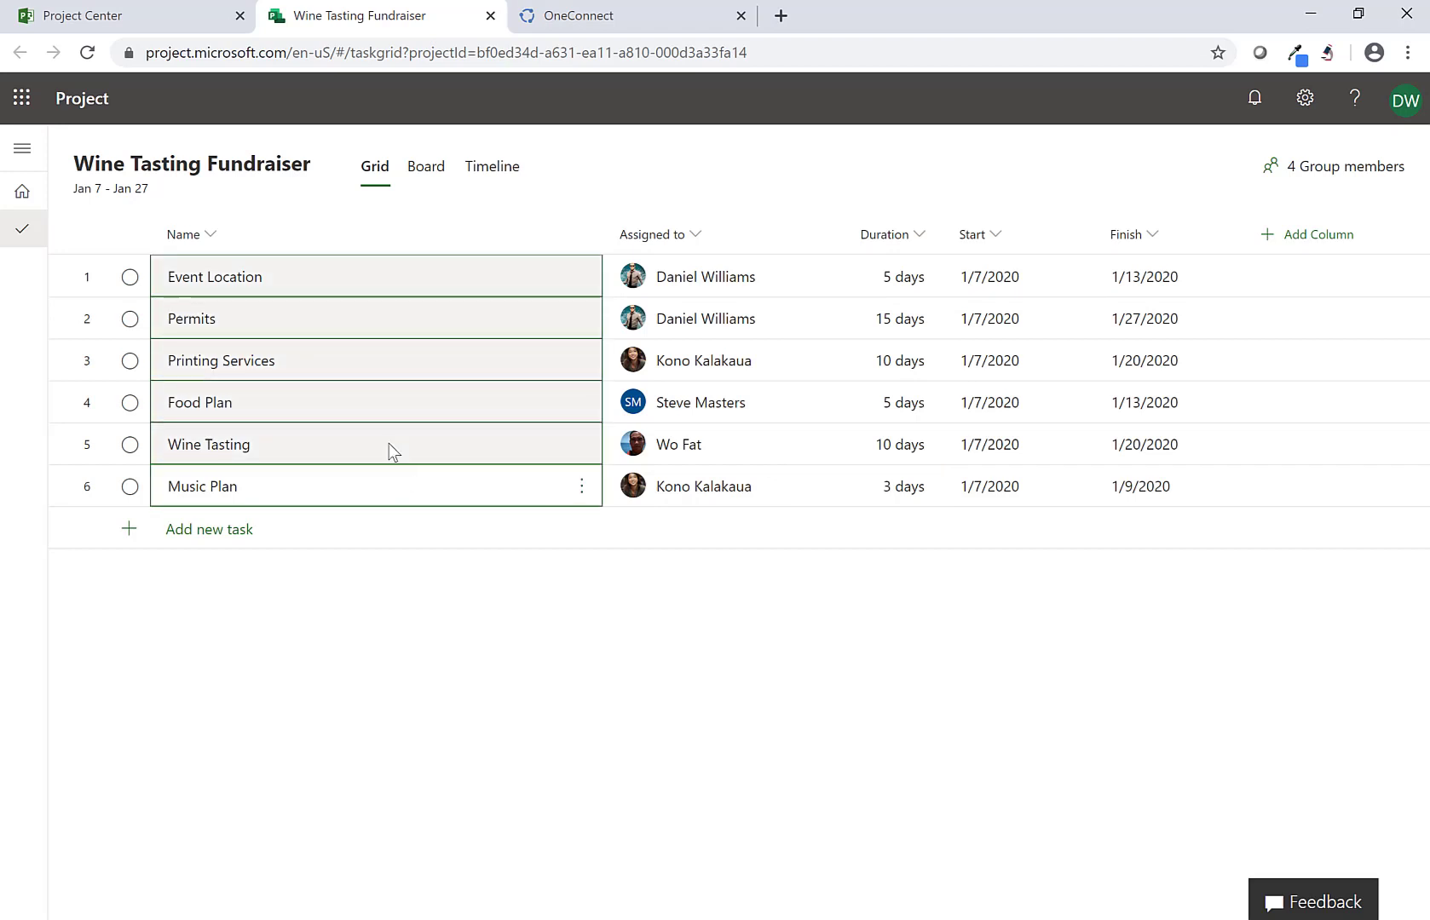
{"action": "right_click", "coordinate": [398, 413]}
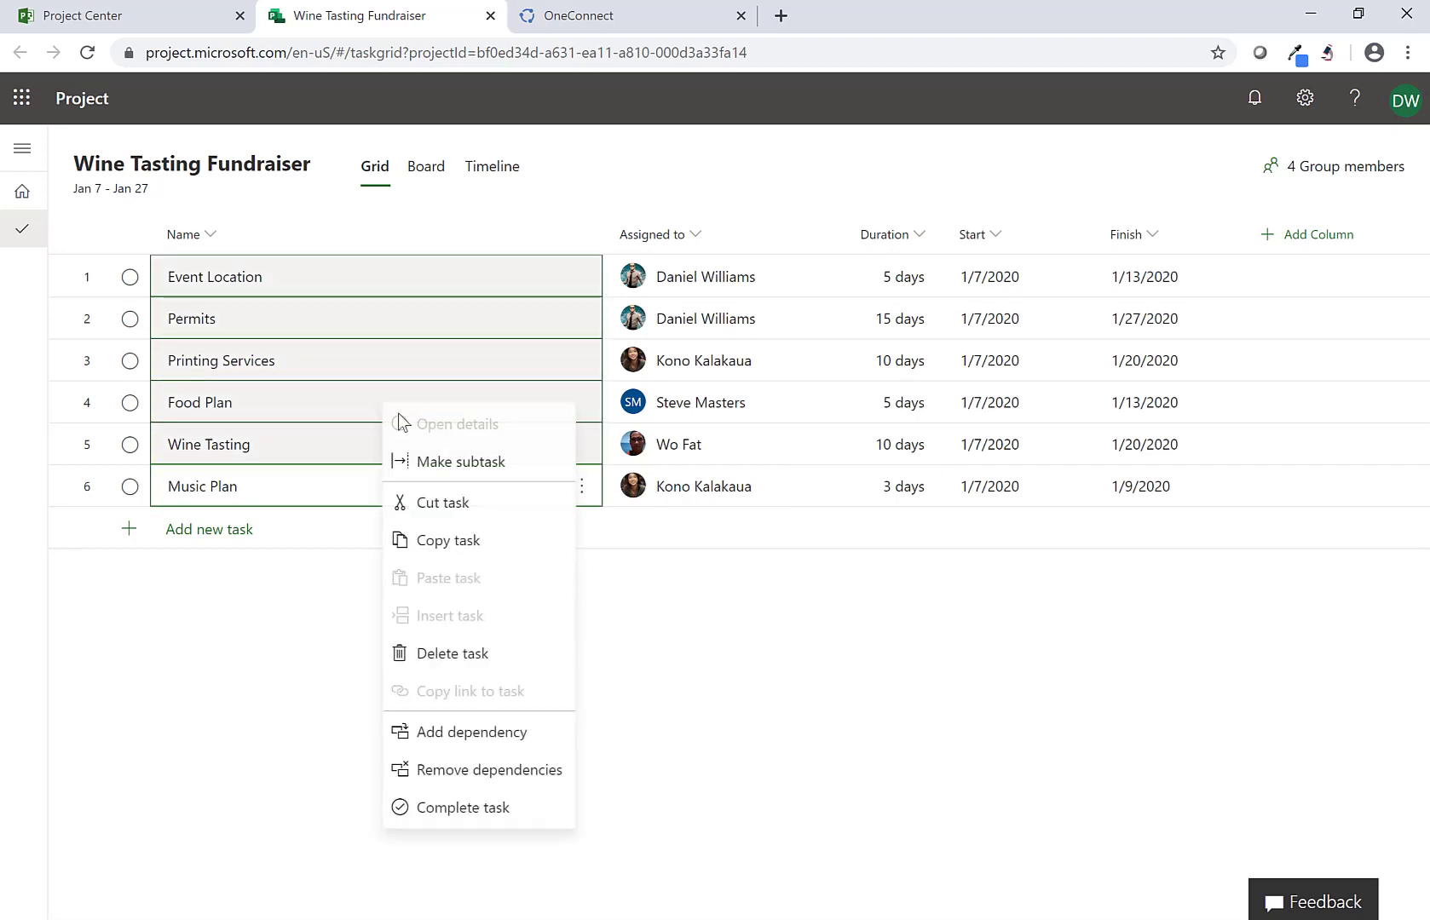
{"action": "left_click", "coordinate": [450, 732]}
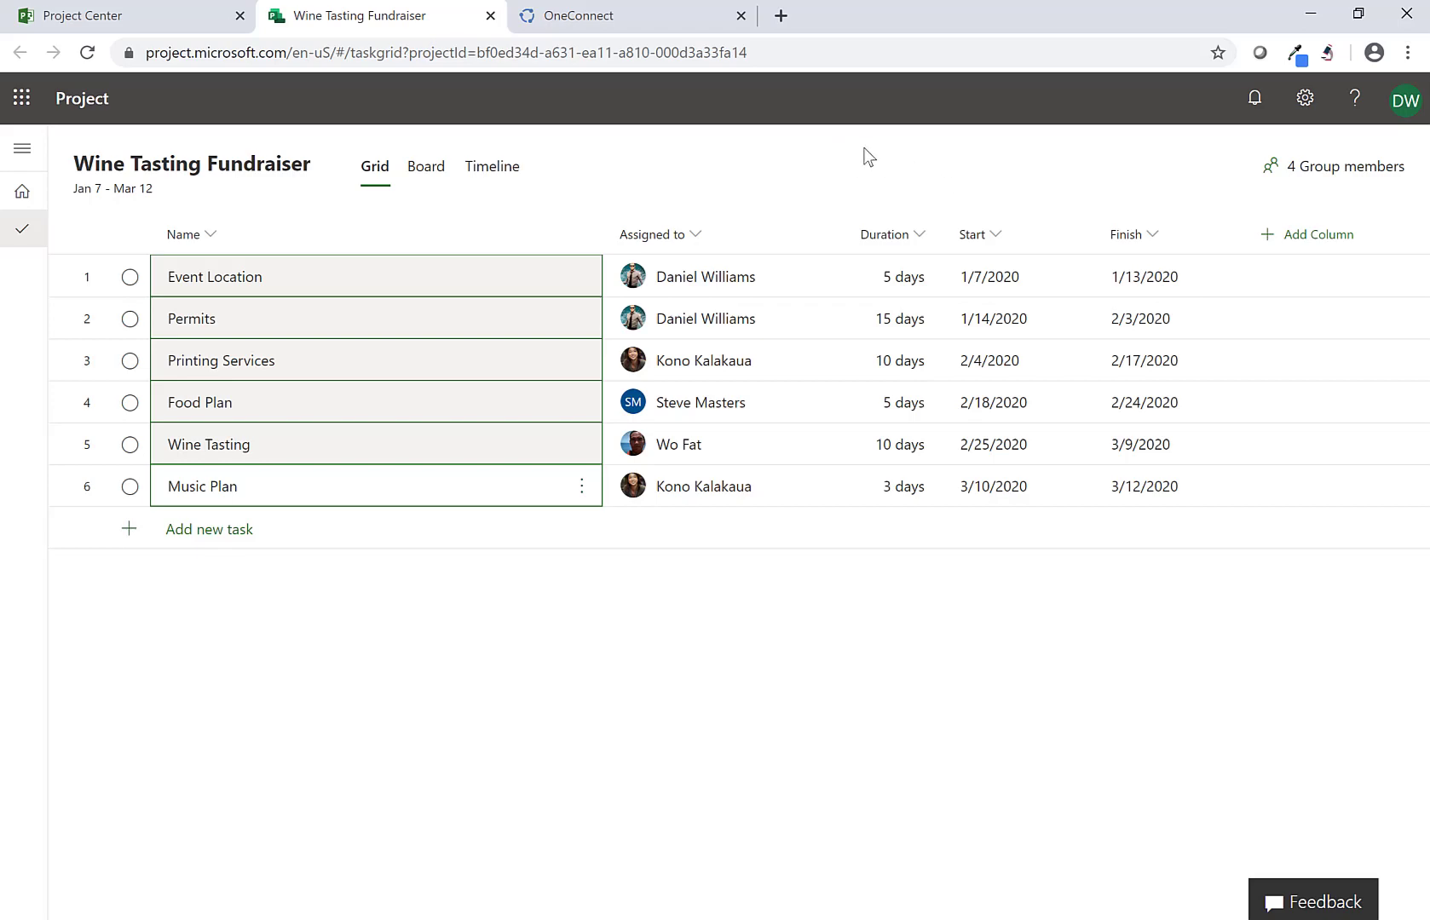
{"action": "left_click", "coordinate": [139, 17]}
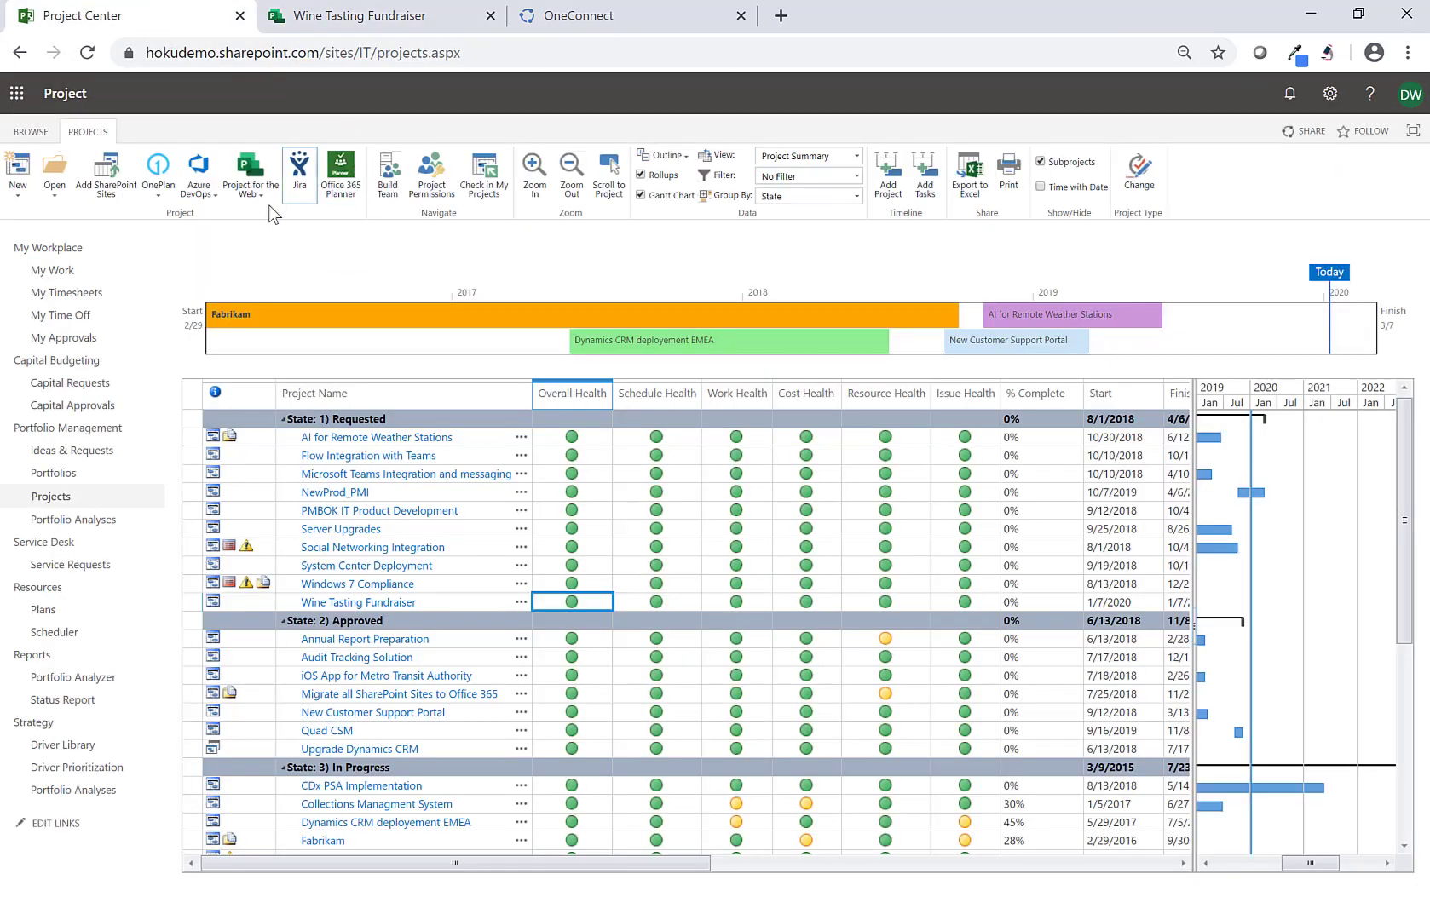
Step: Run Project for the Web > Synchronize from the Projects ribbon
{"action": "left_click", "coordinate": [264, 198]}
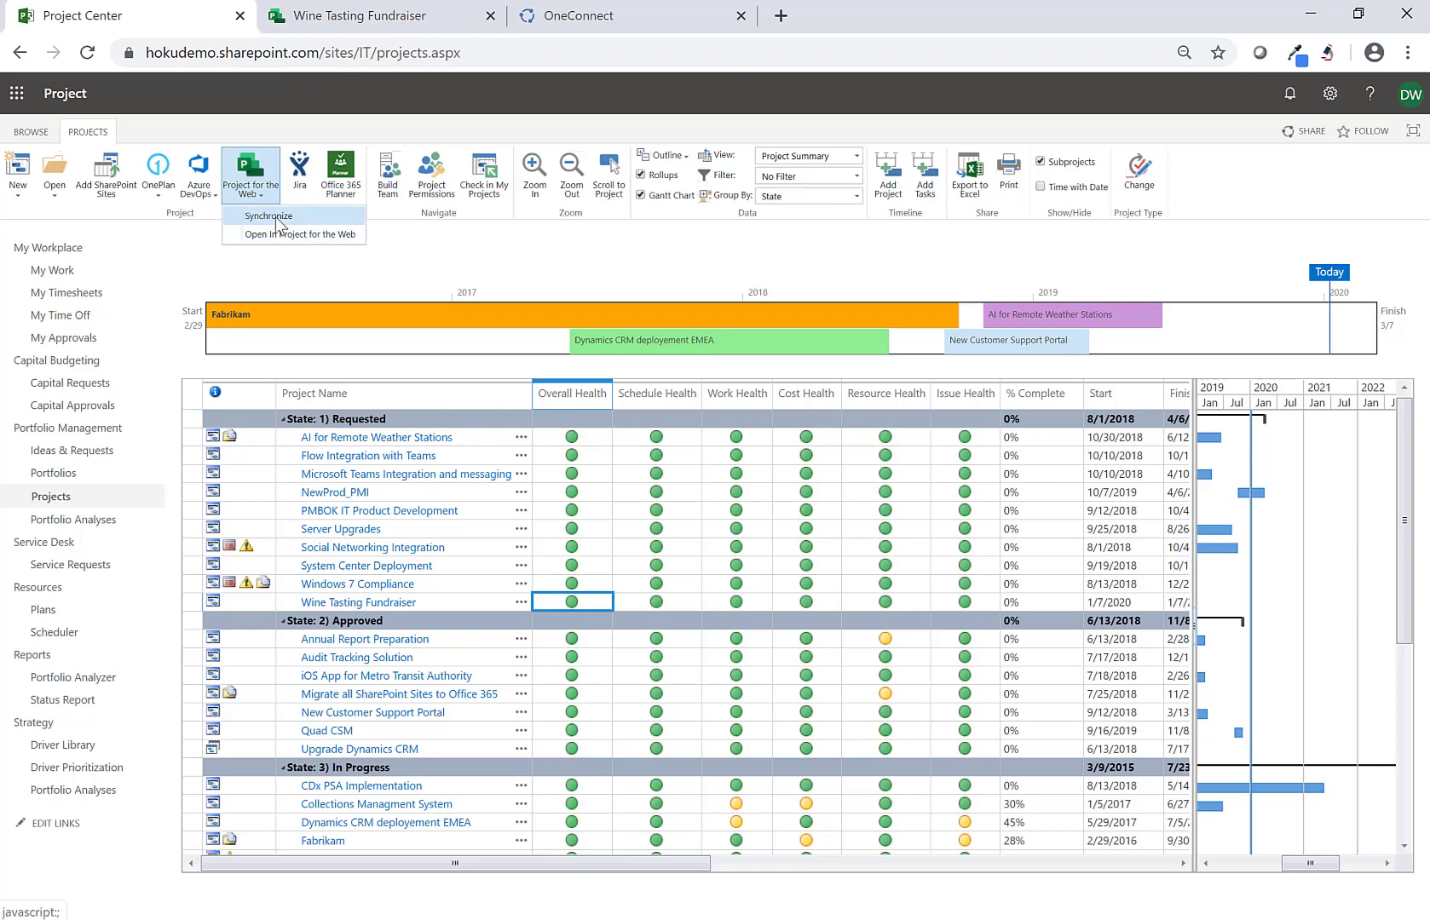
{"action": "left_click", "coordinate": [277, 219]}
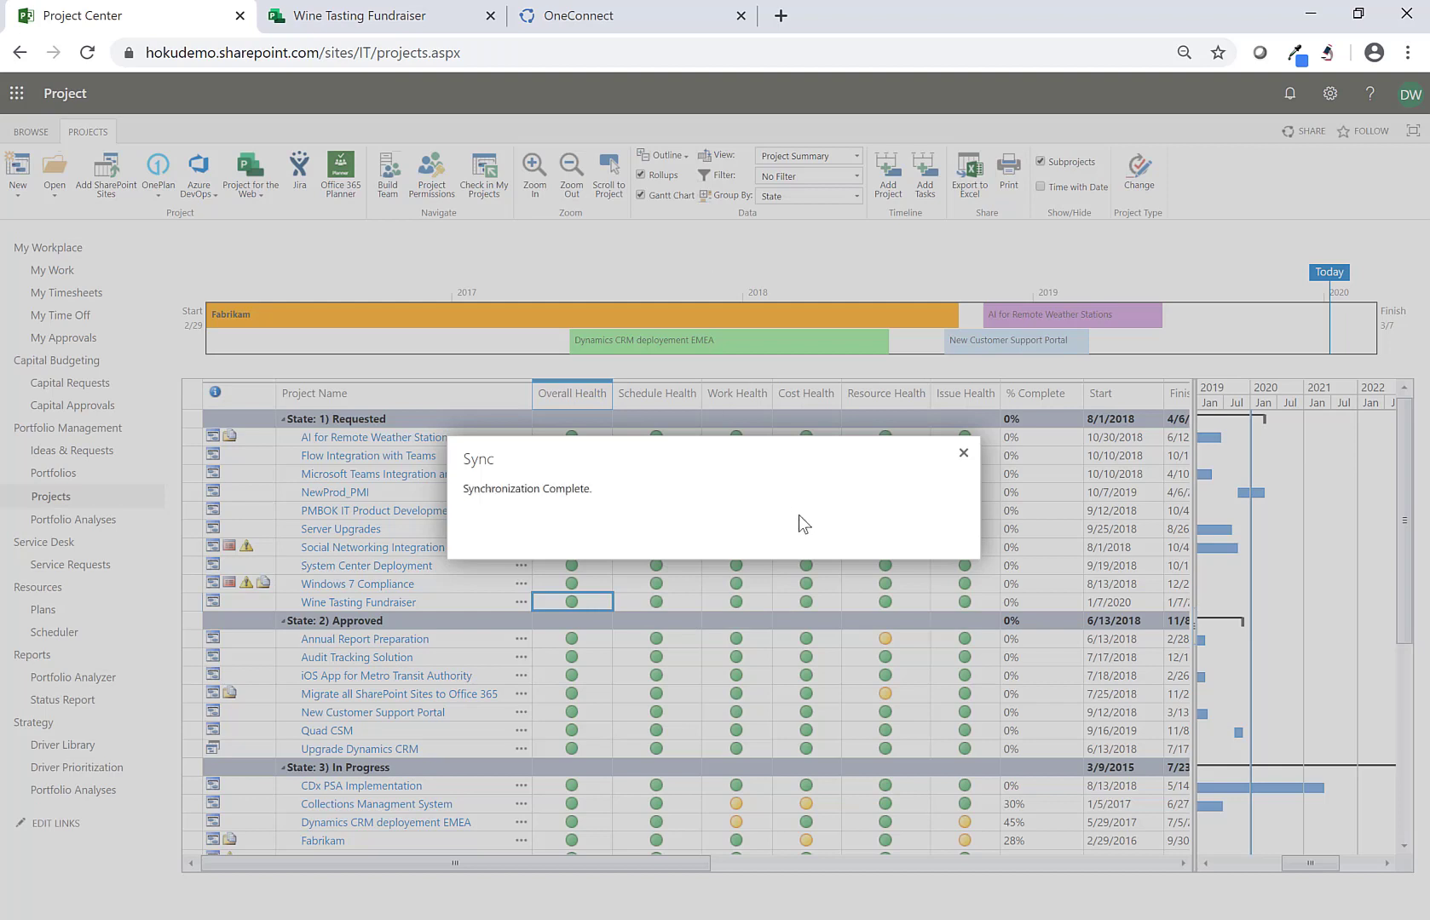
Step: Review the synced Wine Tasting Fundraiser schedule, then return to the Project for the Web grid
{"action": "left_click", "coordinate": [964, 454]}
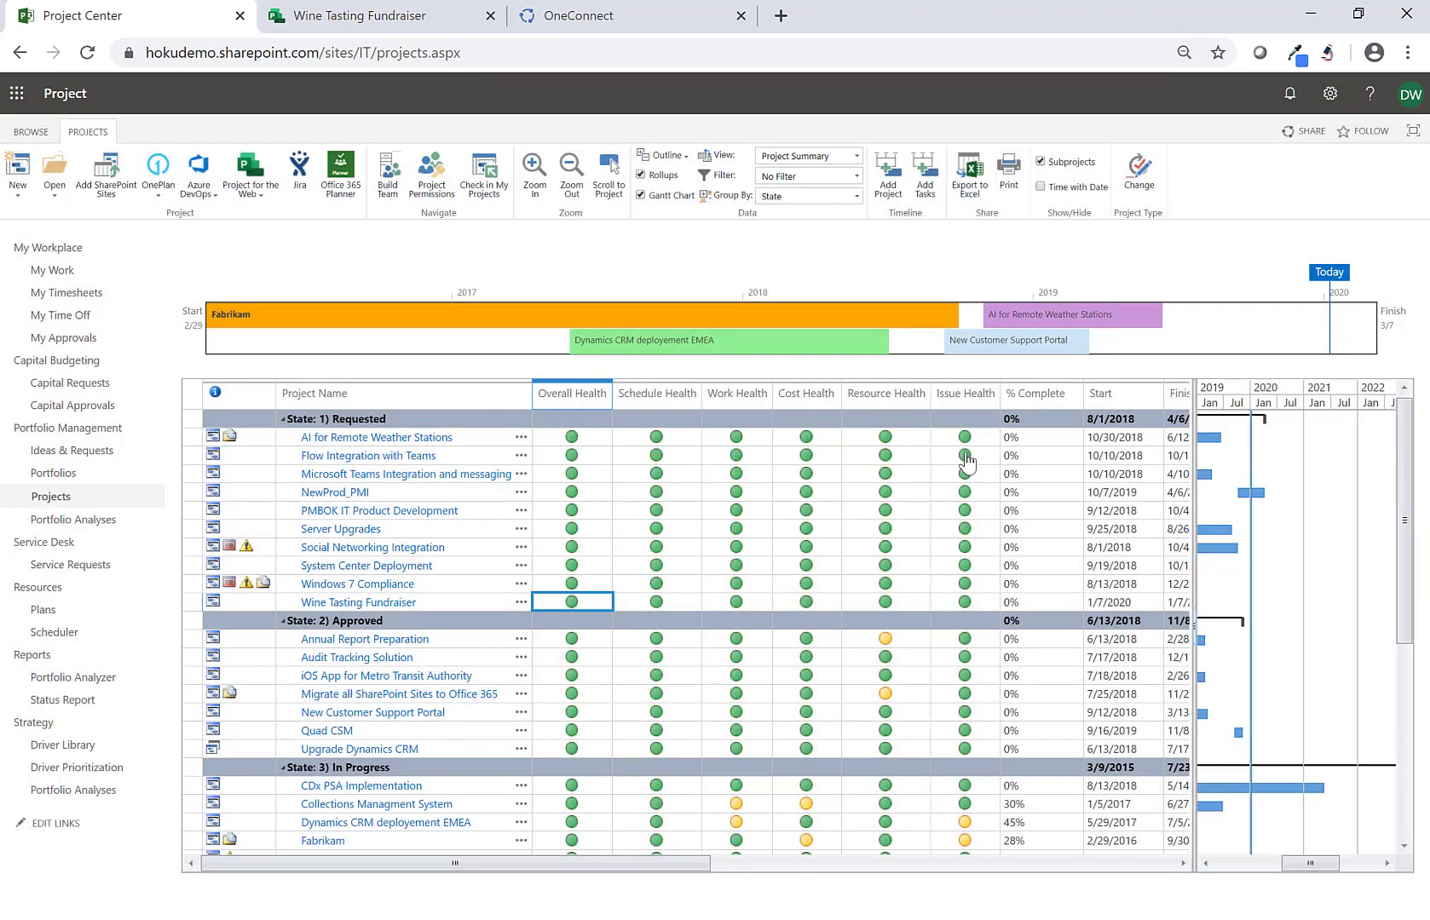
{"action": "left_click", "coordinate": [353, 603]}
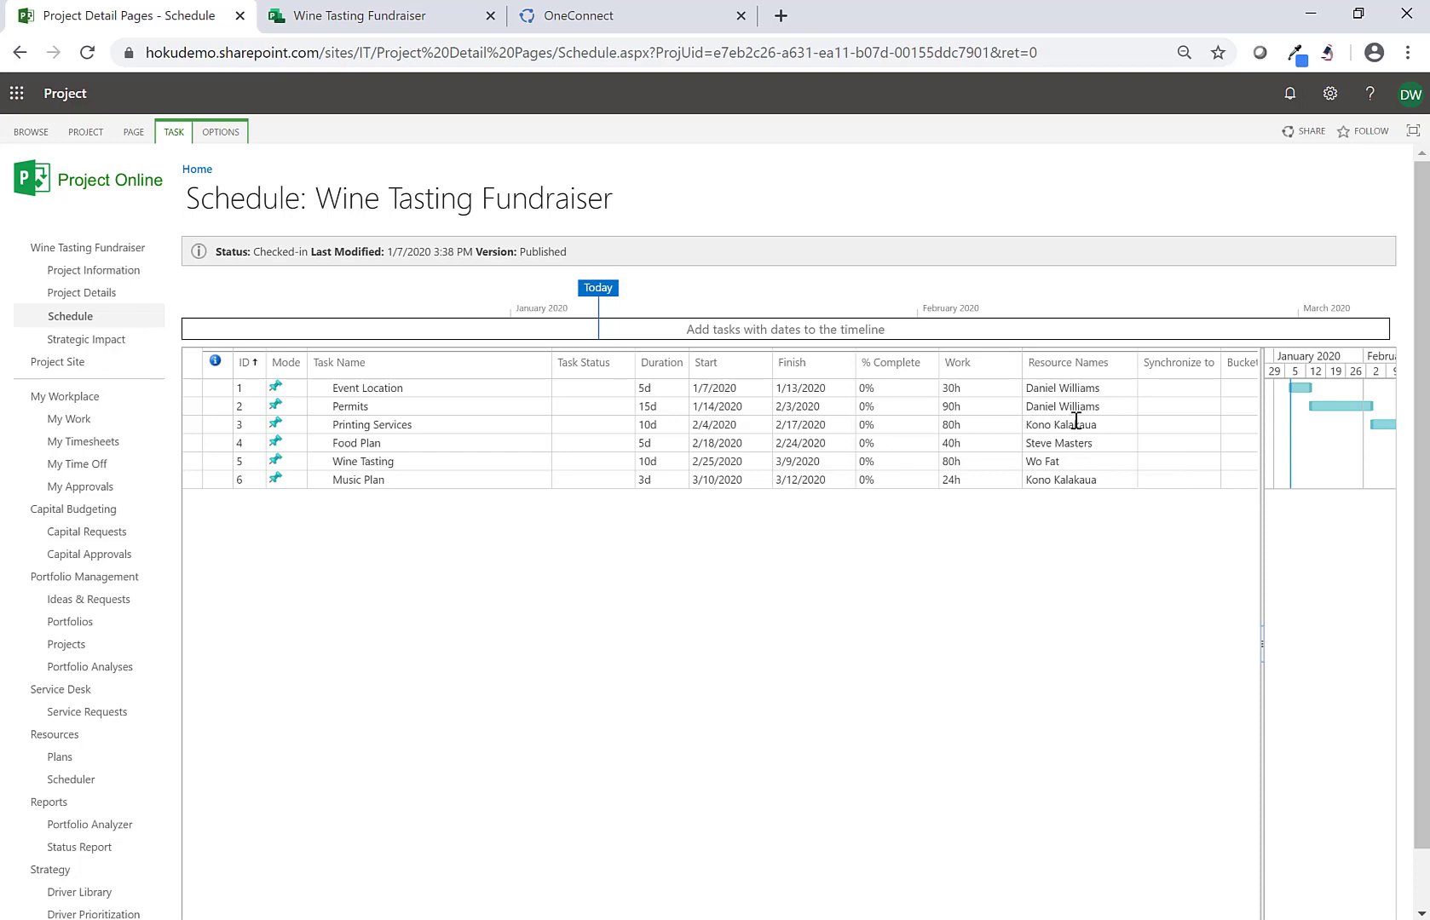
{"action": "left_click", "coordinate": [379, 18]}
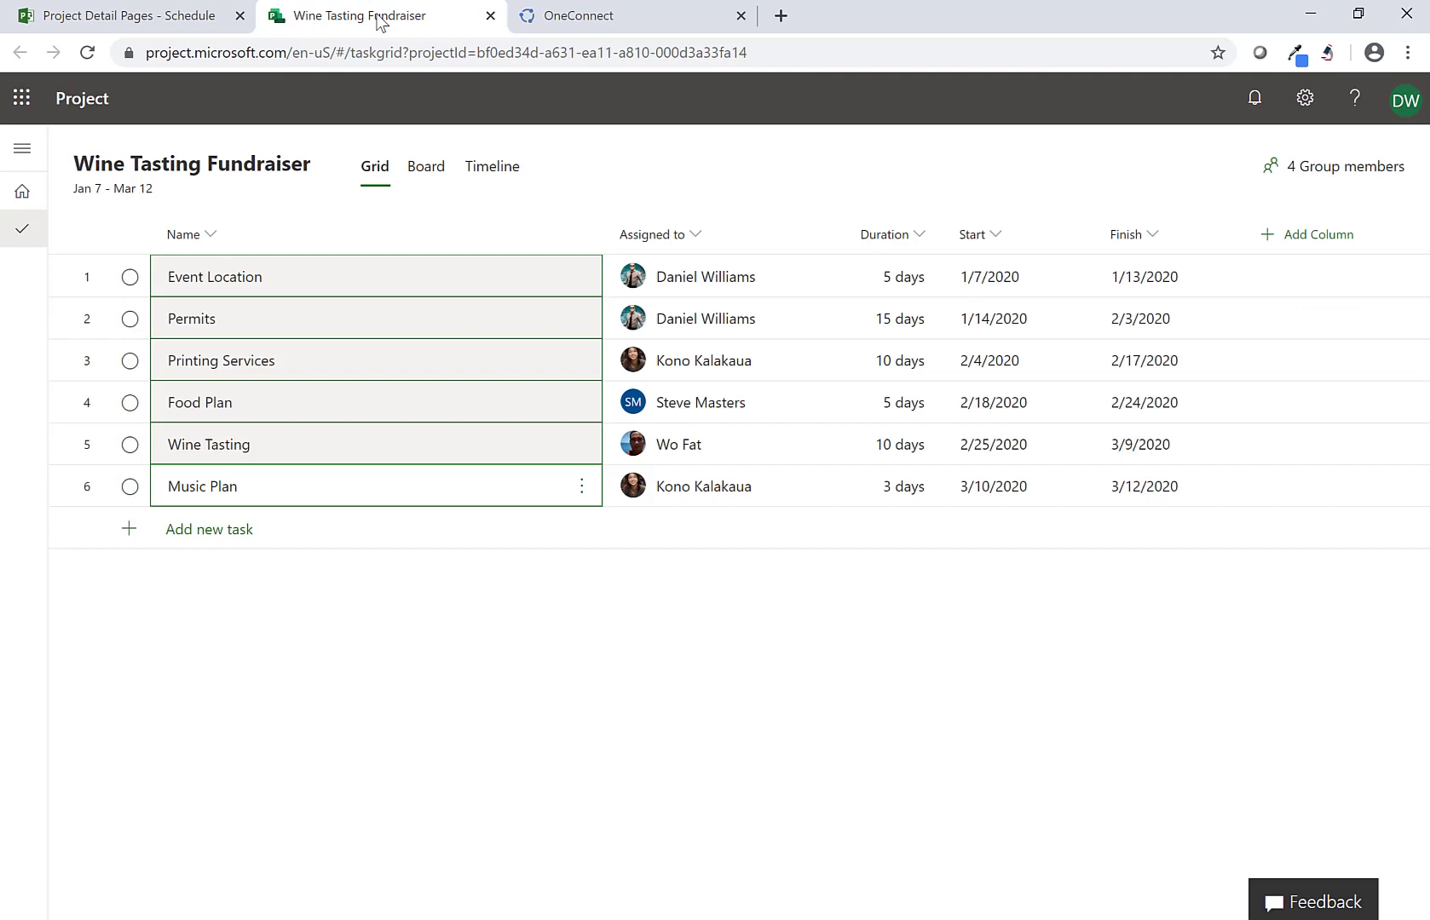
Step: Reload OneConnect's Integrations page and scroll down to the Project Online and Project for the Web - IT Demo integration
{"action": "left_click", "coordinate": [611, 13]}
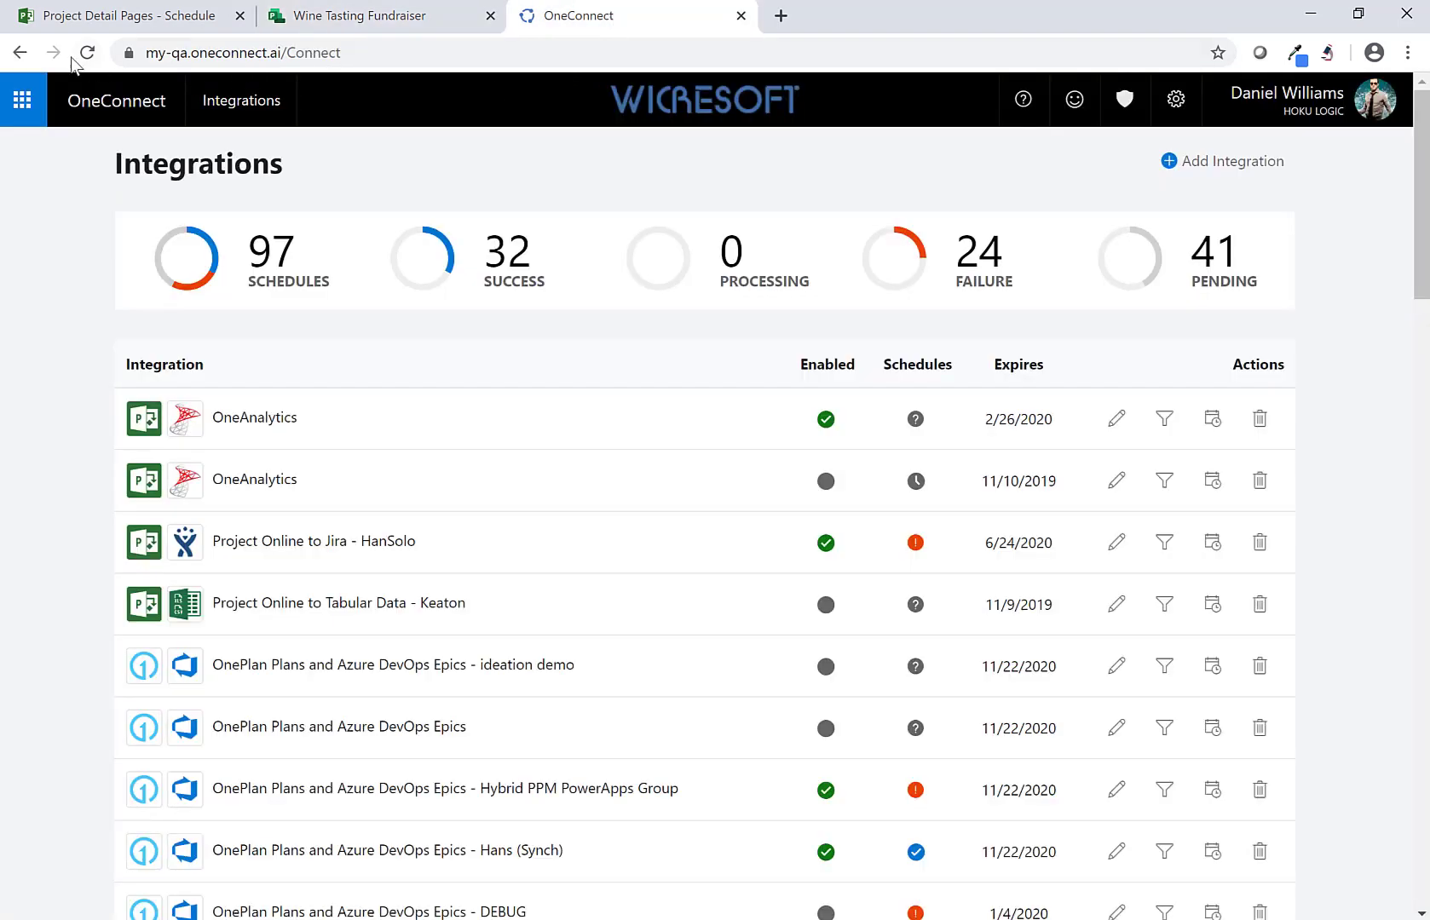
{"action": "left_click", "coordinate": [90, 55]}
{"action": "scroll", "coordinate": [298, 259], "scroll_direction": "down", "scroll_amount": 3}
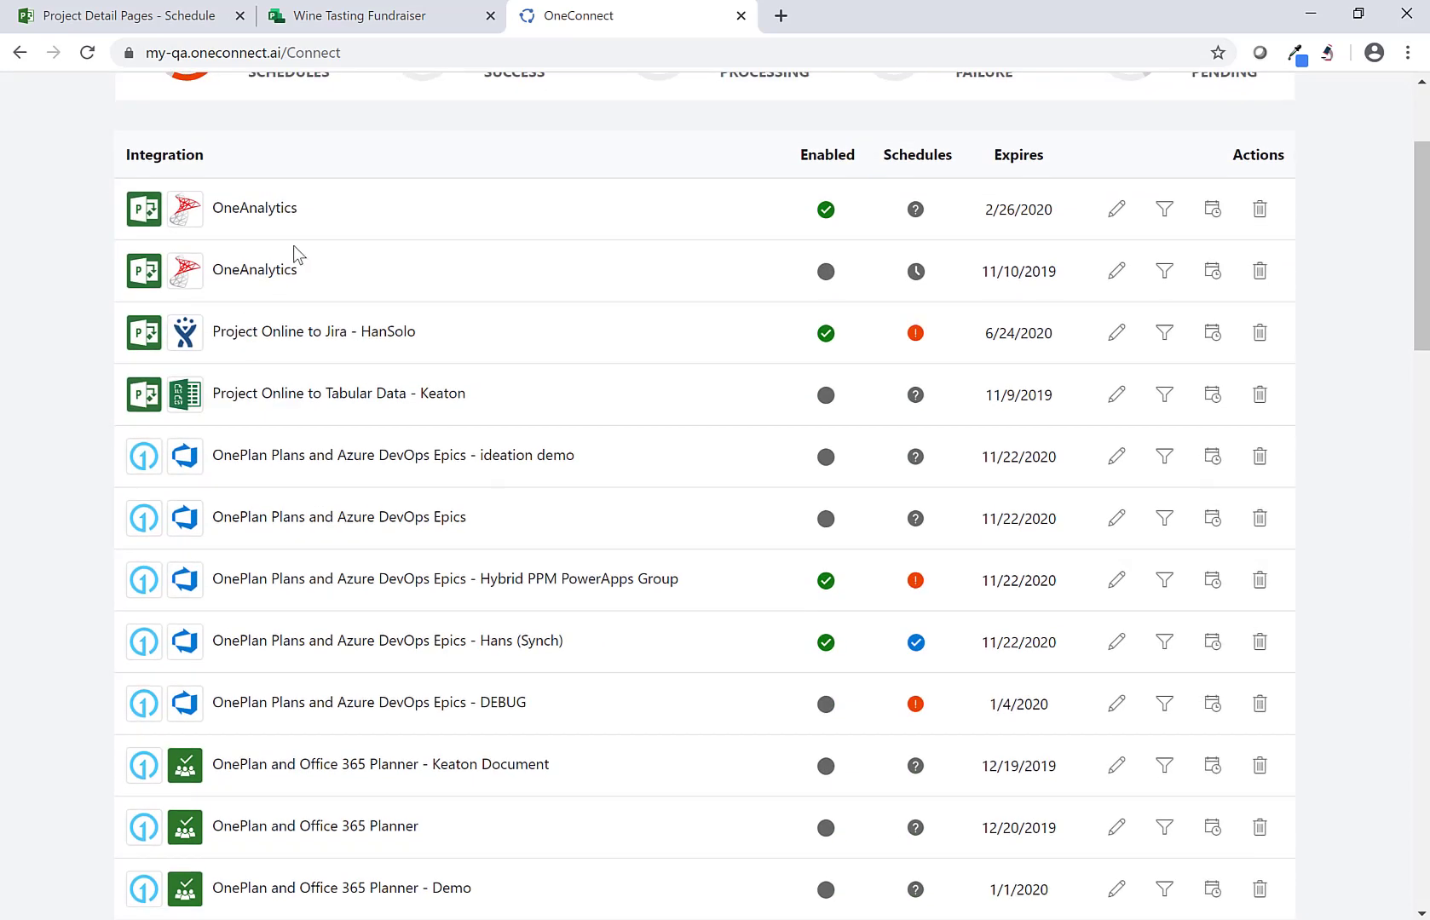
{"action": "scroll", "coordinate": [299, 258], "scroll_direction": "down", "scroll_amount": 1}
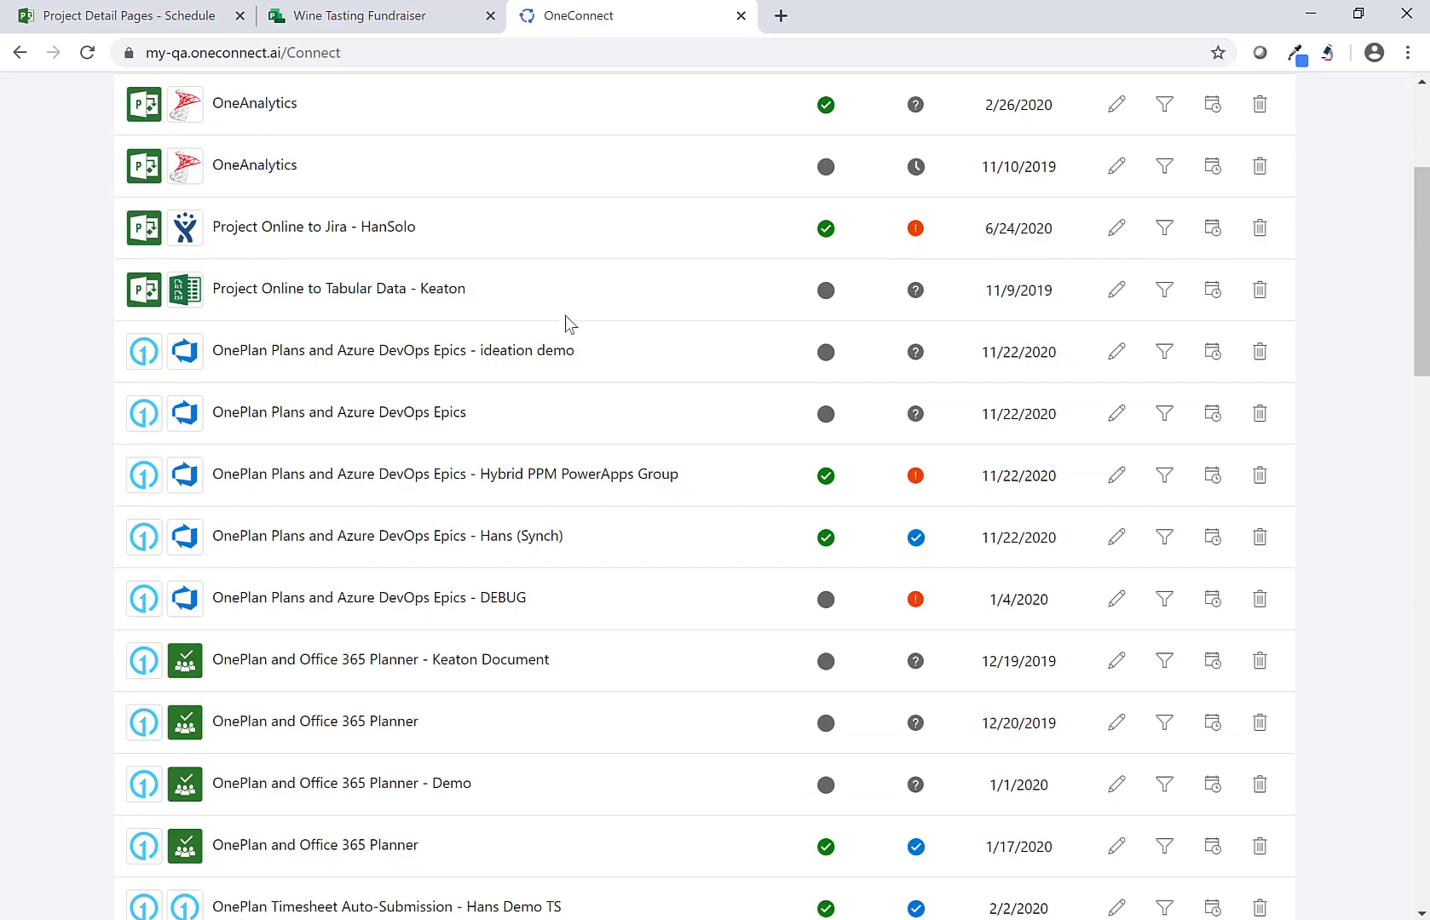
{"action": "scroll", "coordinate": [387, 314], "scroll_direction": "down", "scroll_amount": 4}
{"action": "scroll", "coordinate": [387, 313], "scroll_direction": "down", "scroll_amount": 14}
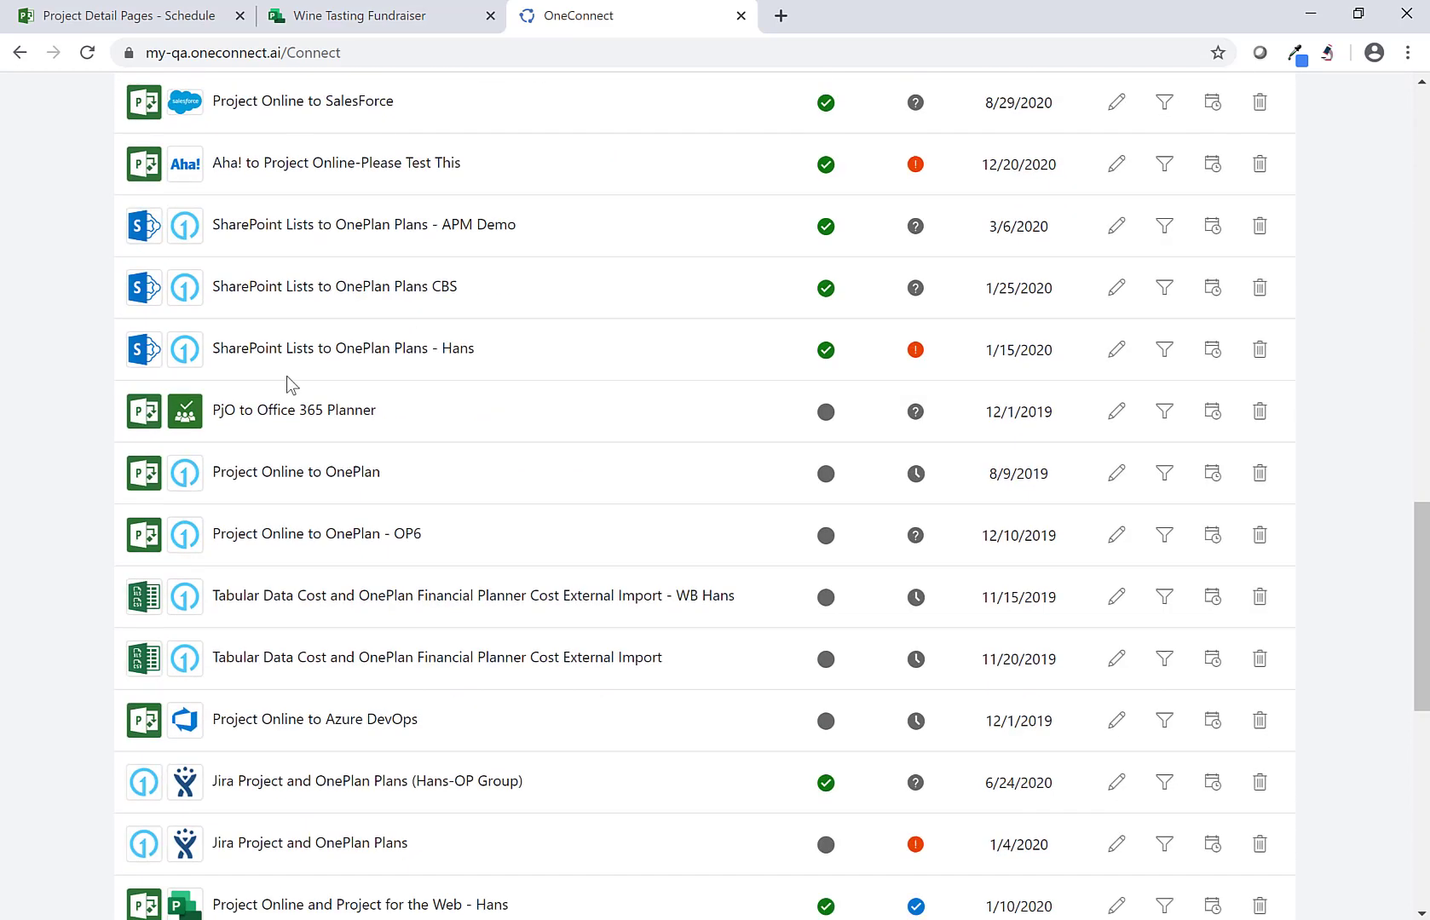
{"action": "scroll", "coordinate": [290, 423], "scroll_direction": "down", "scroll_amount": 3}
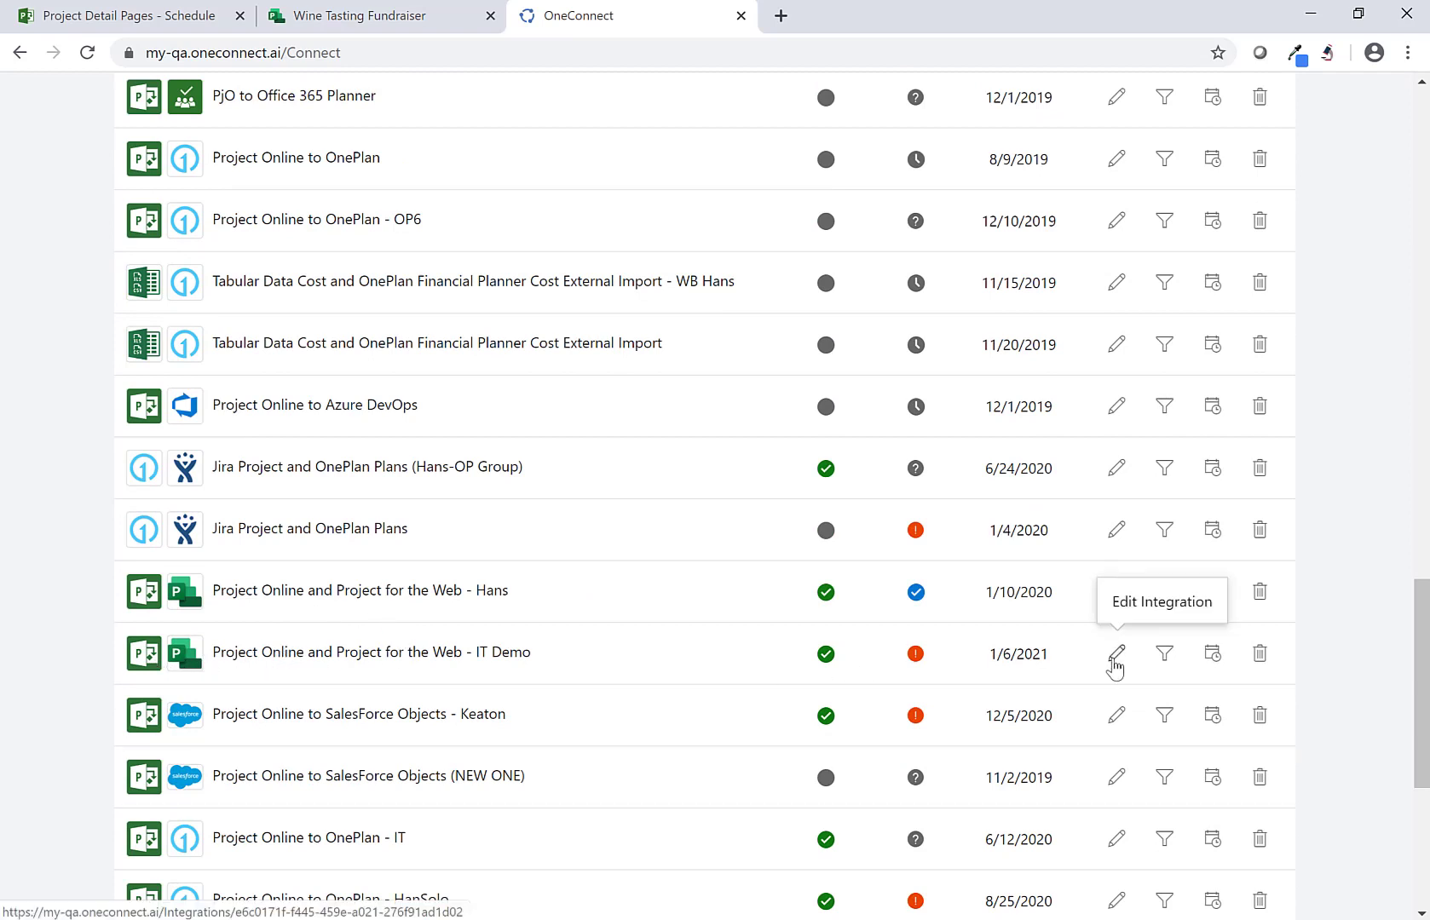
Step: Open the IT Demo integration's field mappings and expand the Tasks ⇄ Tasks mappings
{"action": "left_click", "coordinate": [1115, 656]}
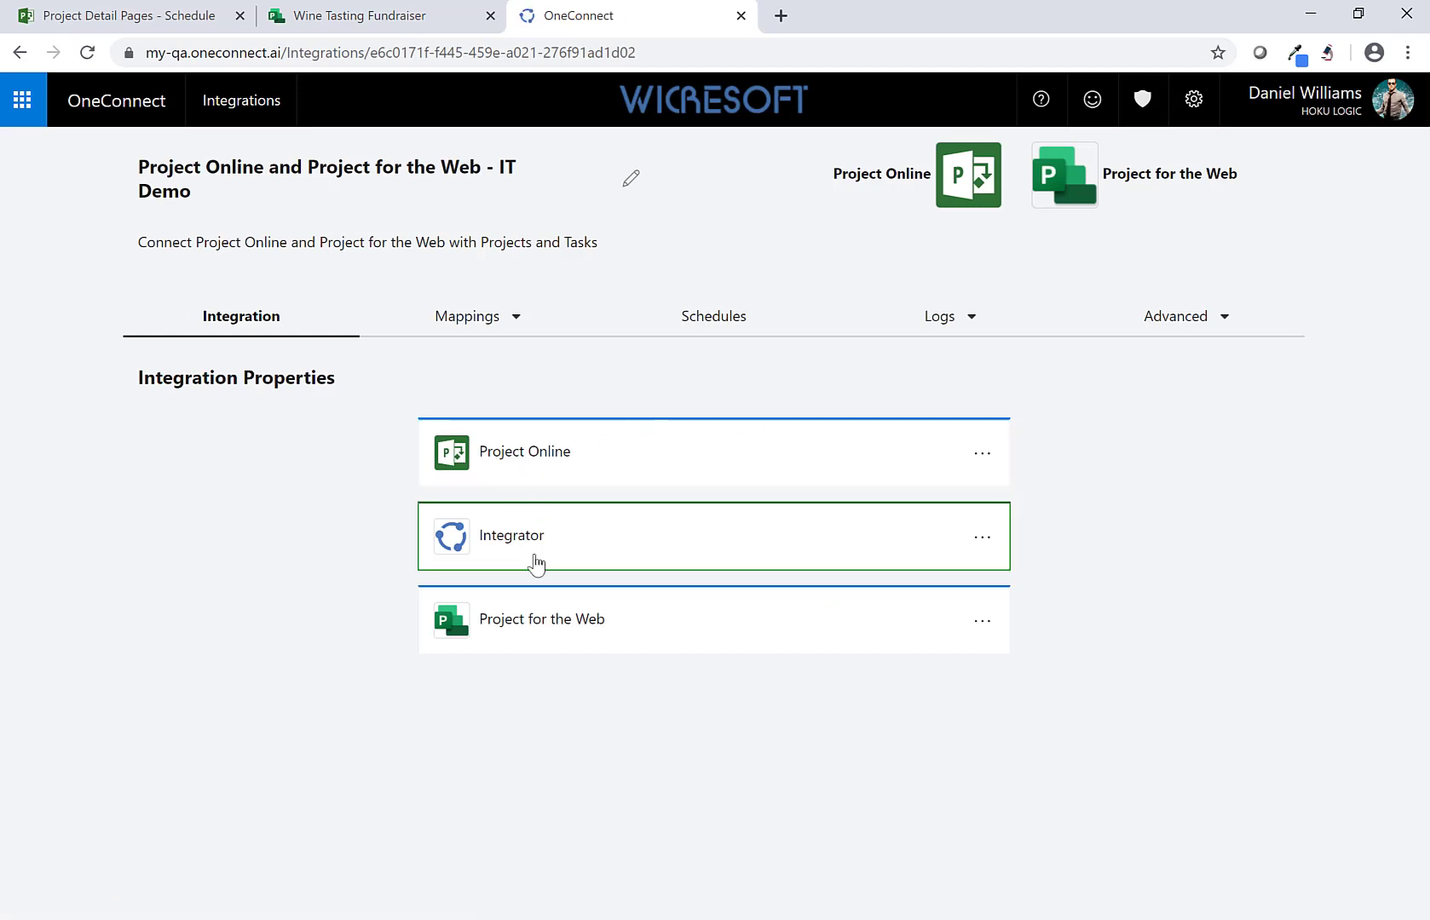
{"action": "left_click", "coordinate": [515, 322]}
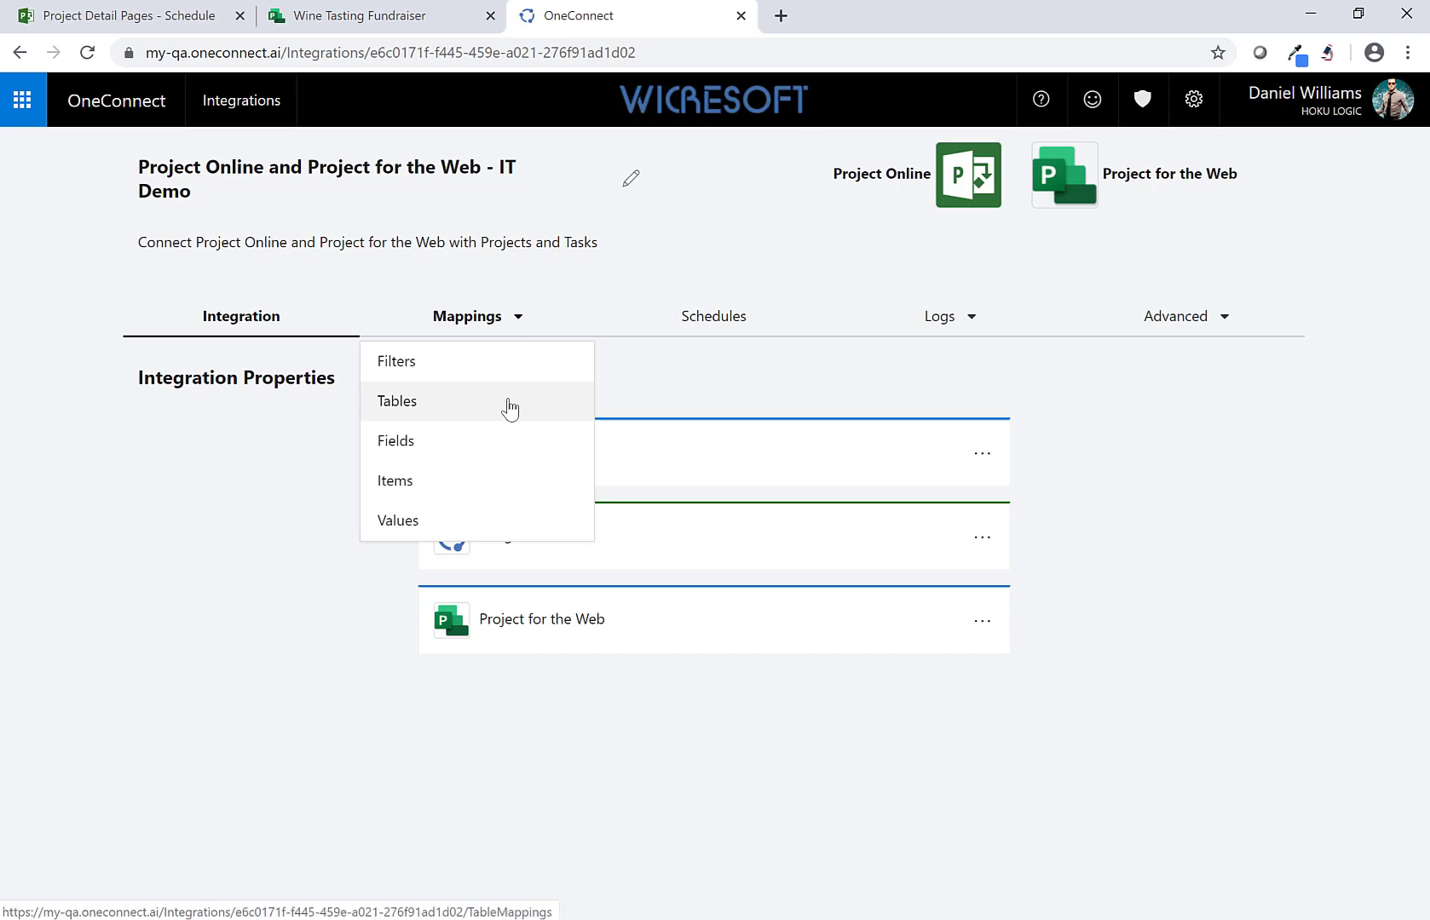
{"action": "left_click", "coordinate": [503, 442]}
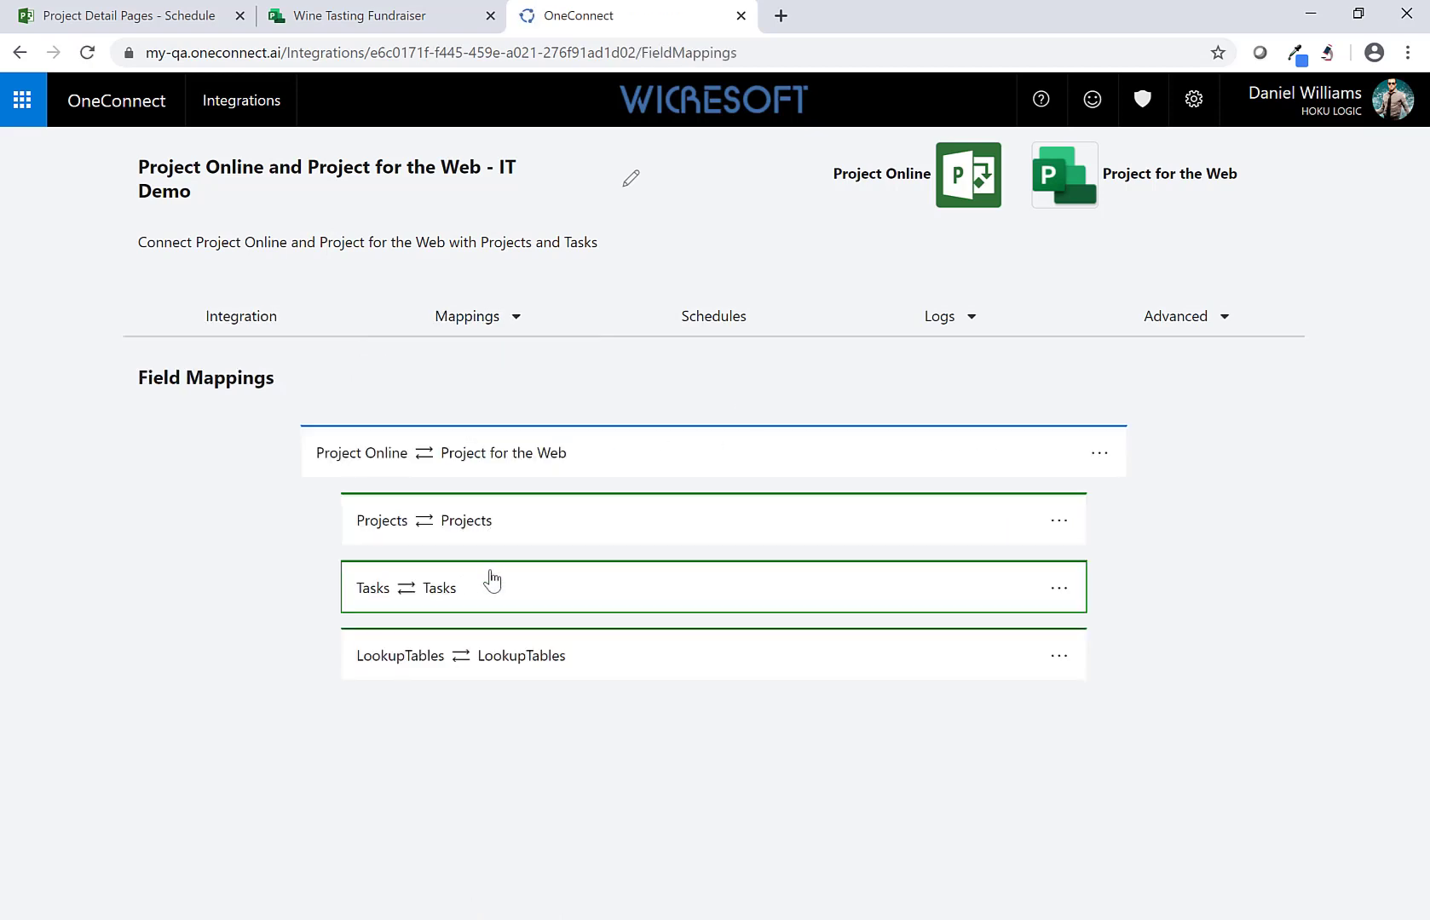
{"action": "left_click", "coordinate": [529, 587]}
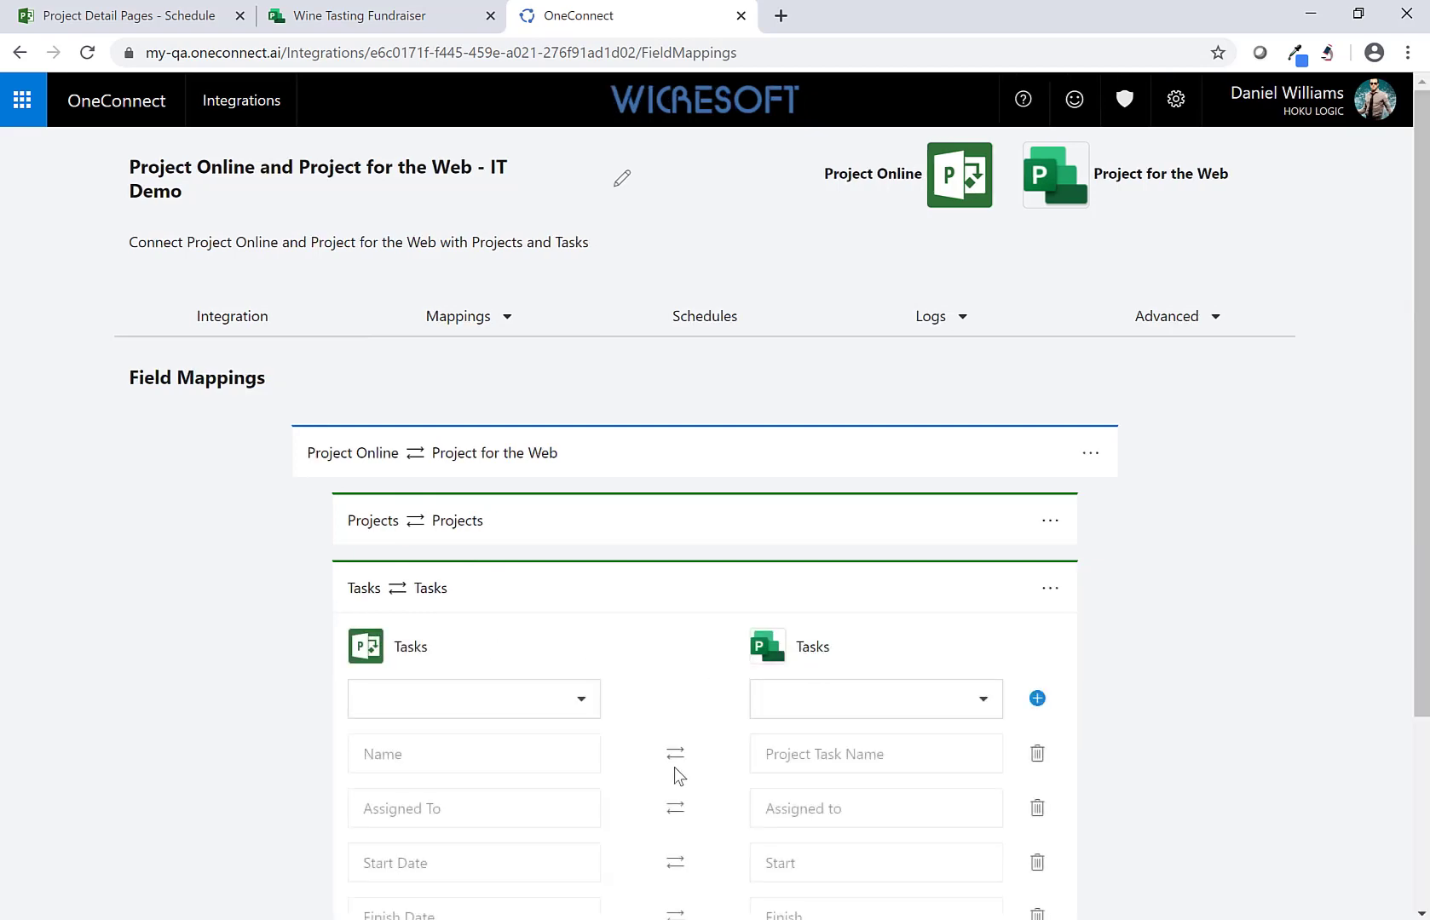
{"action": "scroll", "coordinate": [779, 689], "scroll_direction": "down", "scroll_amount": 1}
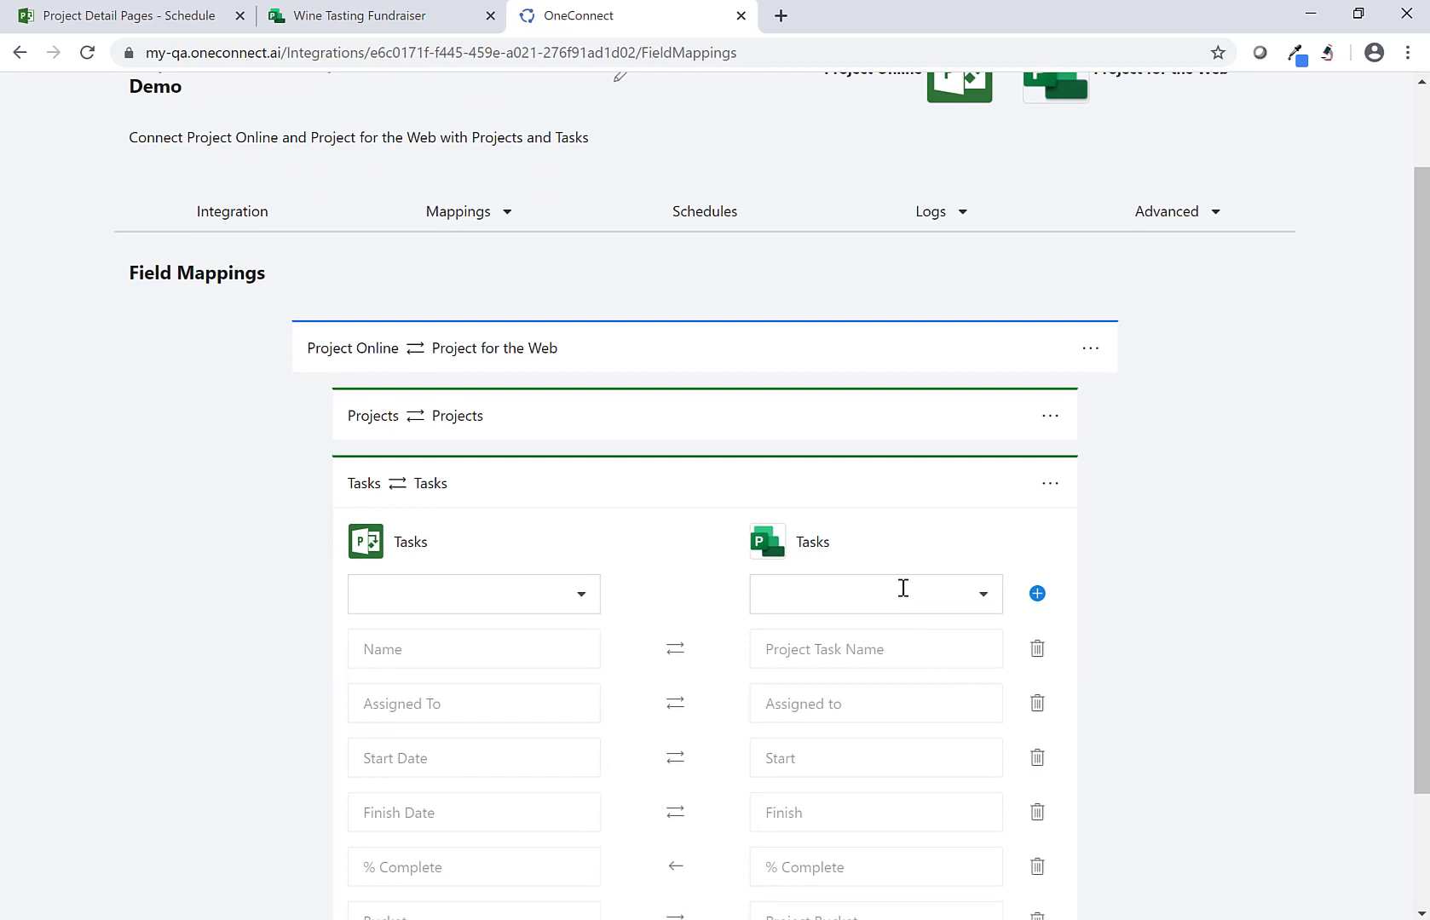
{"action": "scroll", "coordinate": [904, 588], "scroll_direction": "down", "scroll_amount": 1}
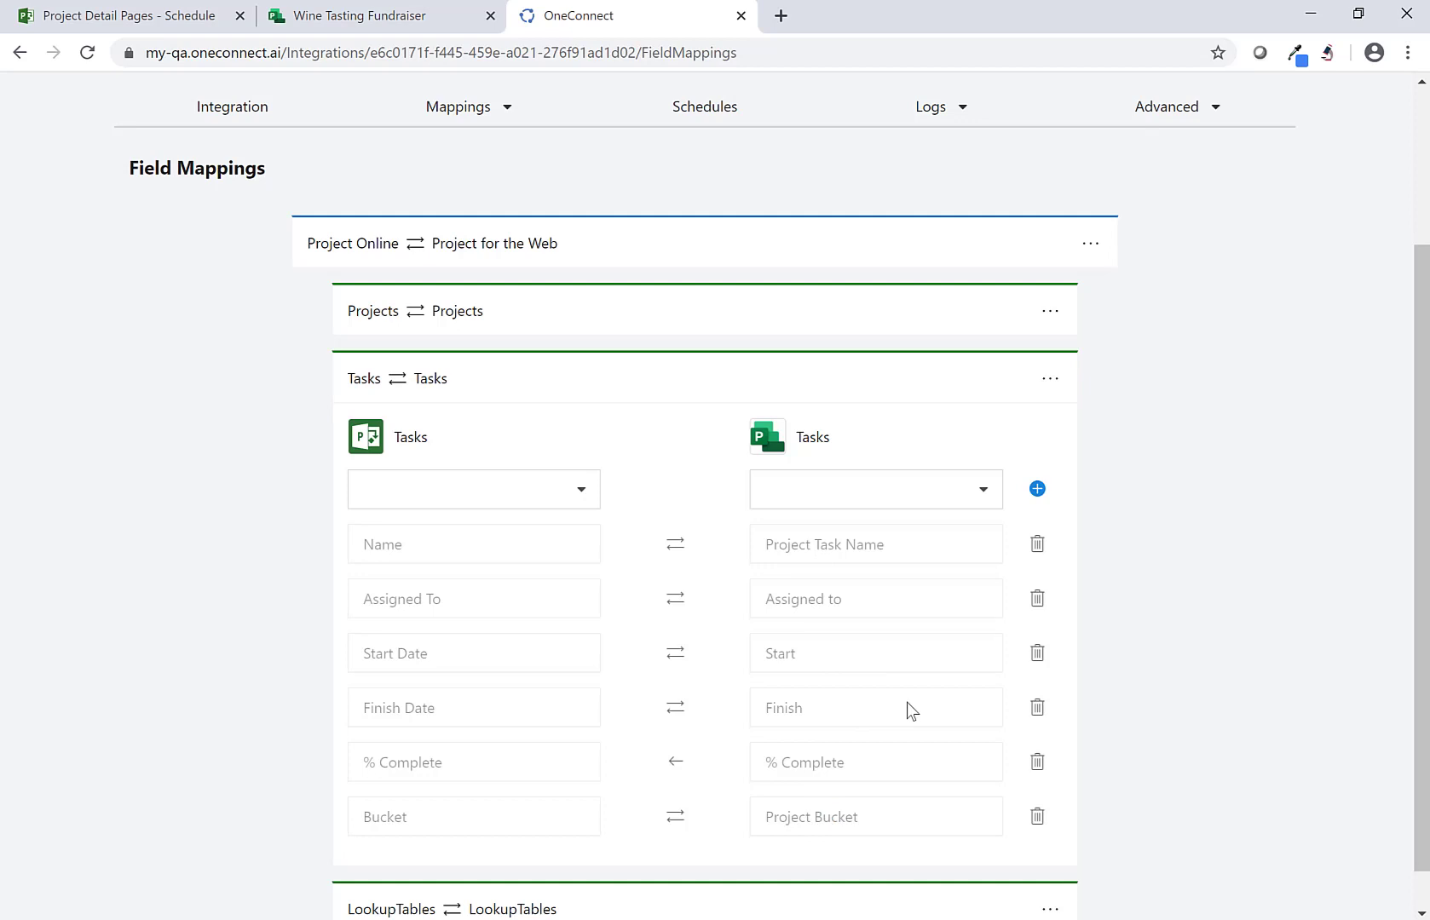
Step: Review the available Project for the Web task fields in the right-hand field dropdown
{"action": "left_click", "coordinate": [985, 491]}
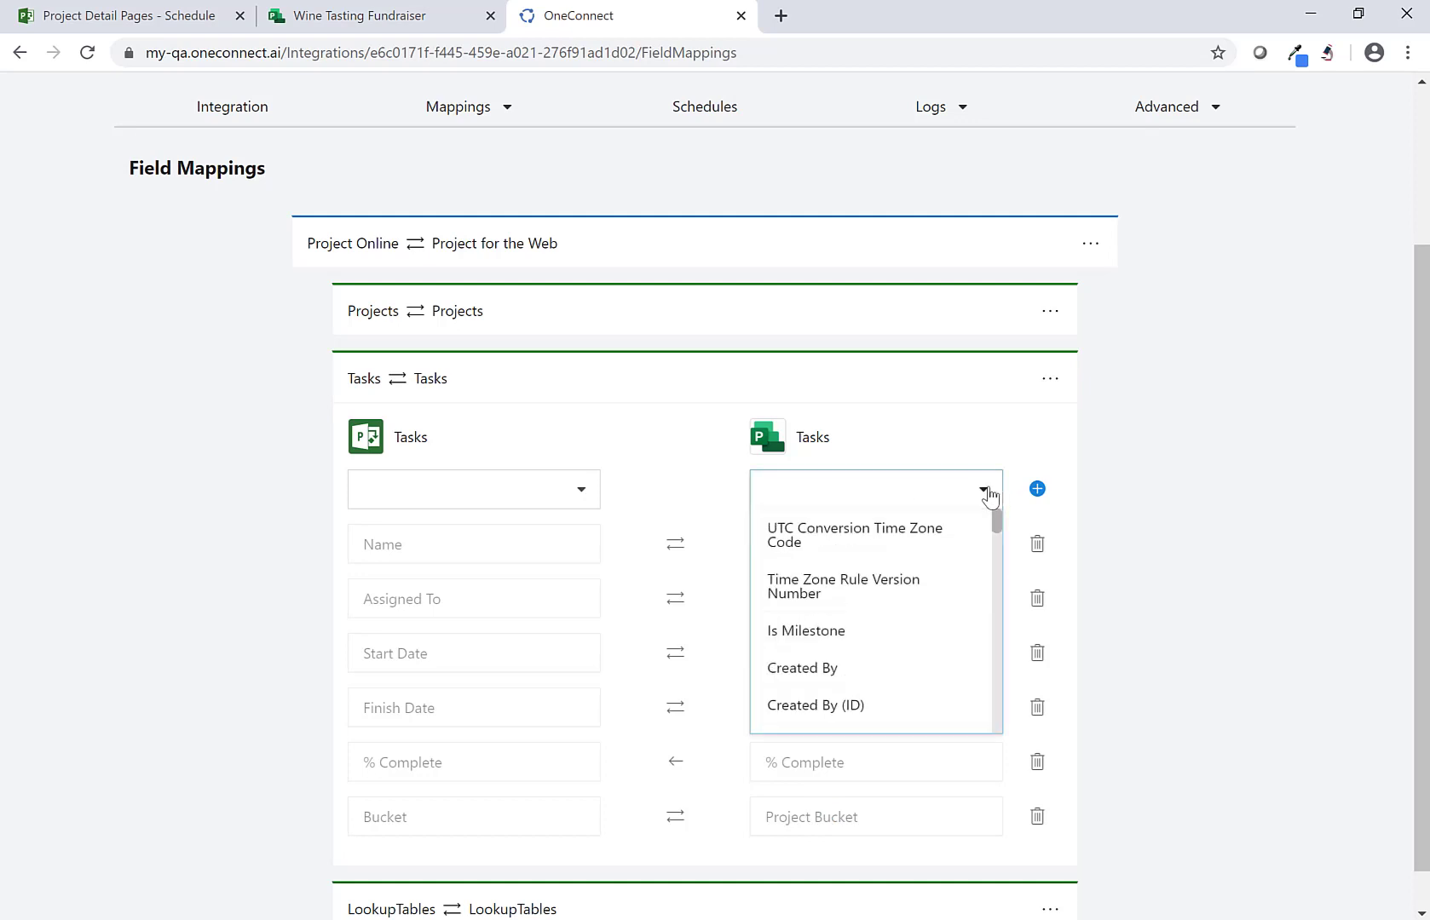
{"action": "left_click", "coordinate": [629, 494]}
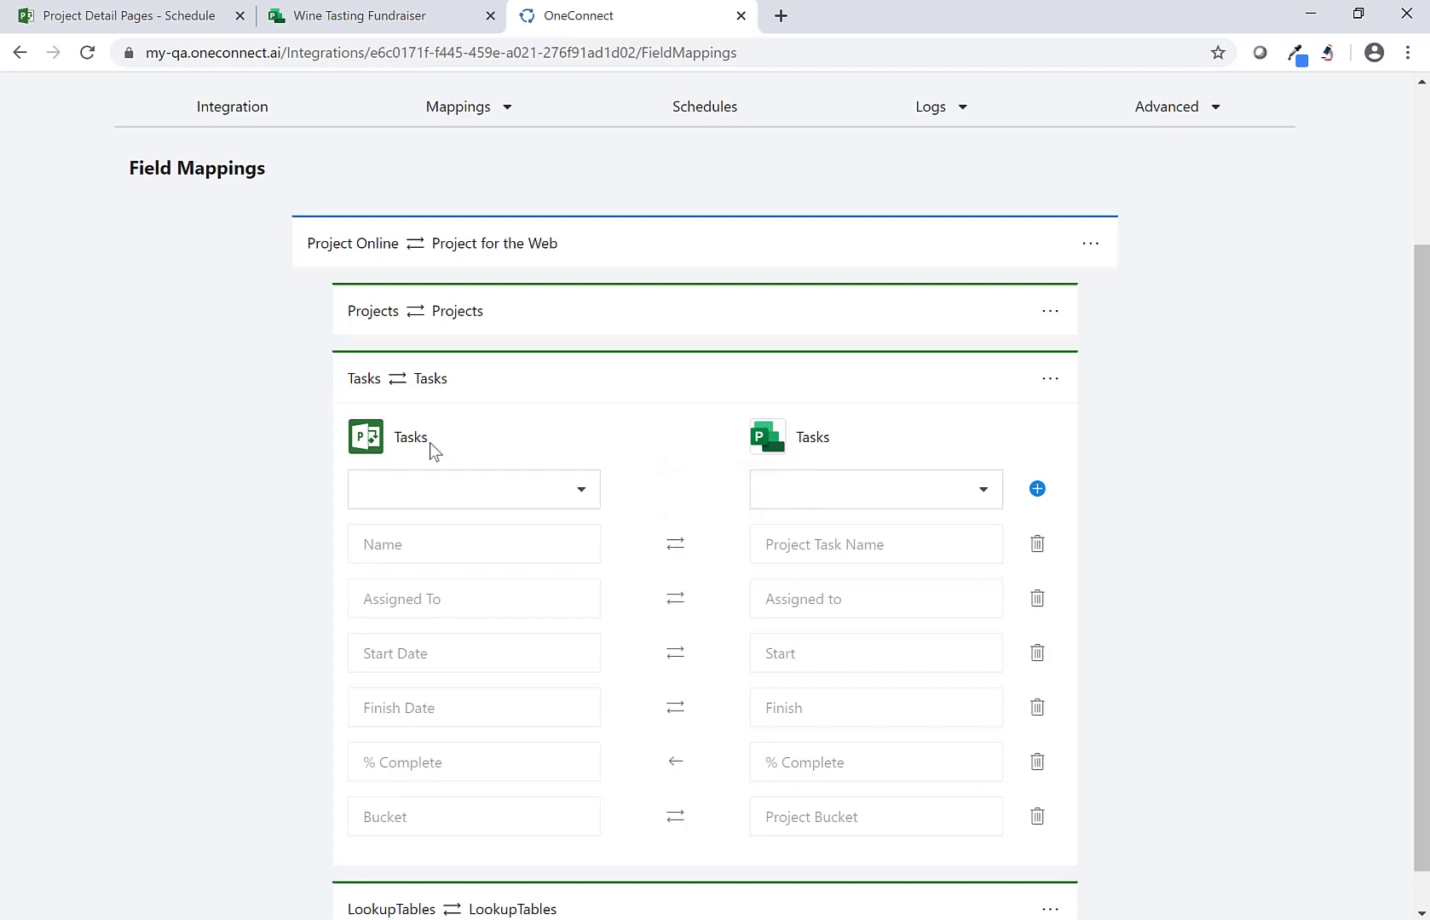
{"action": "scroll", "coordinate": [428, 442], "scroll_direction": "down", "scroll_amount": 1}
{"action": "scroll", "coordinate": [443, 456], "scroll_direction": "up", "scroll_amount": 3}
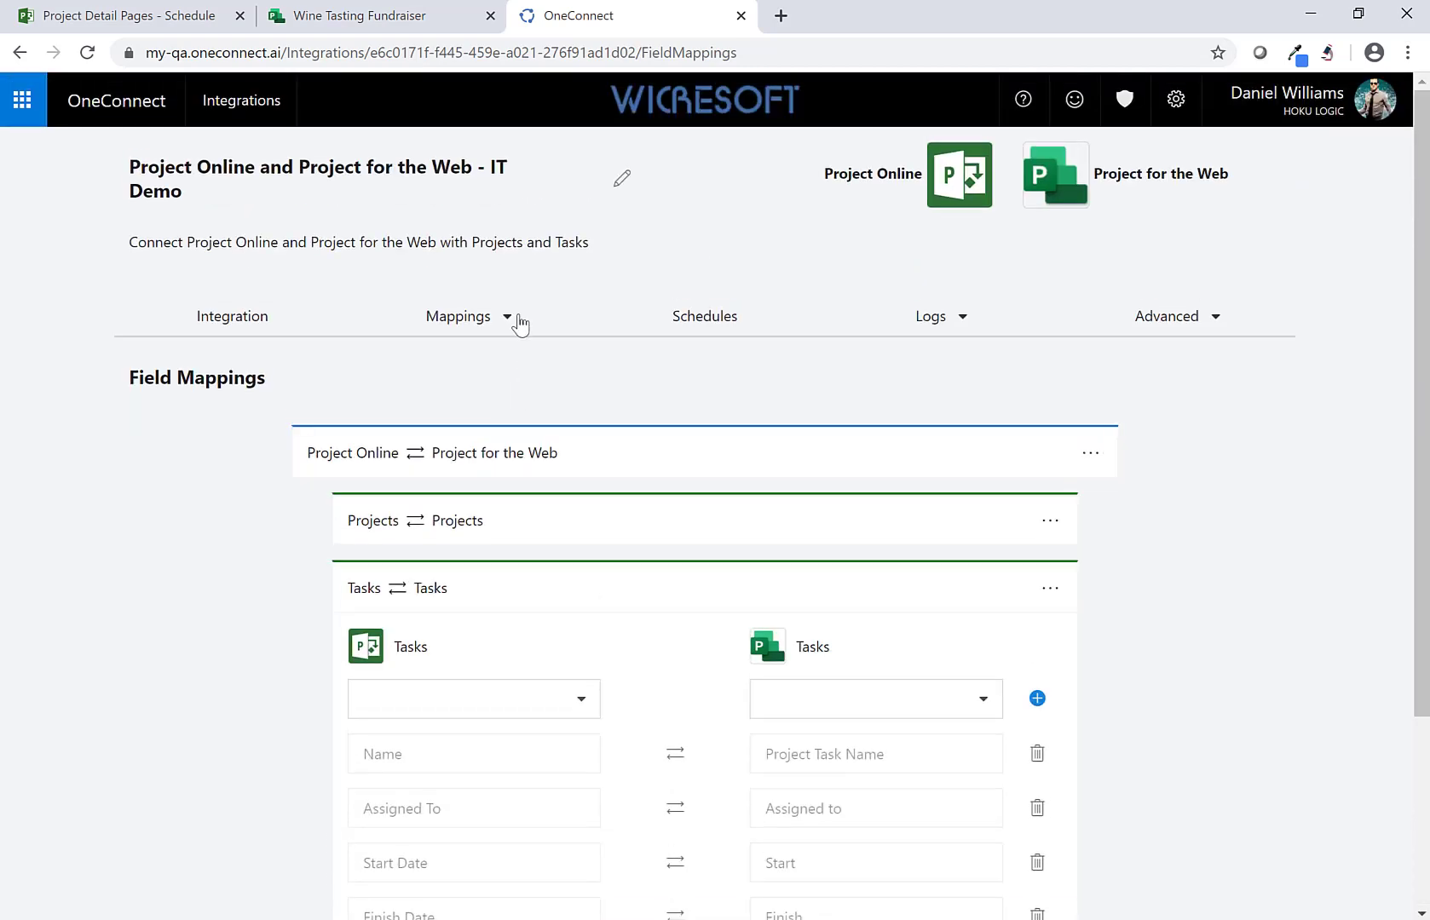
Step: Review the IT Demo integration's three daily sync schedules, then return to the Wine Tasting Fundraiser schedule in Project Online
{"action": "left_click", "coordinate": [710, 328]}
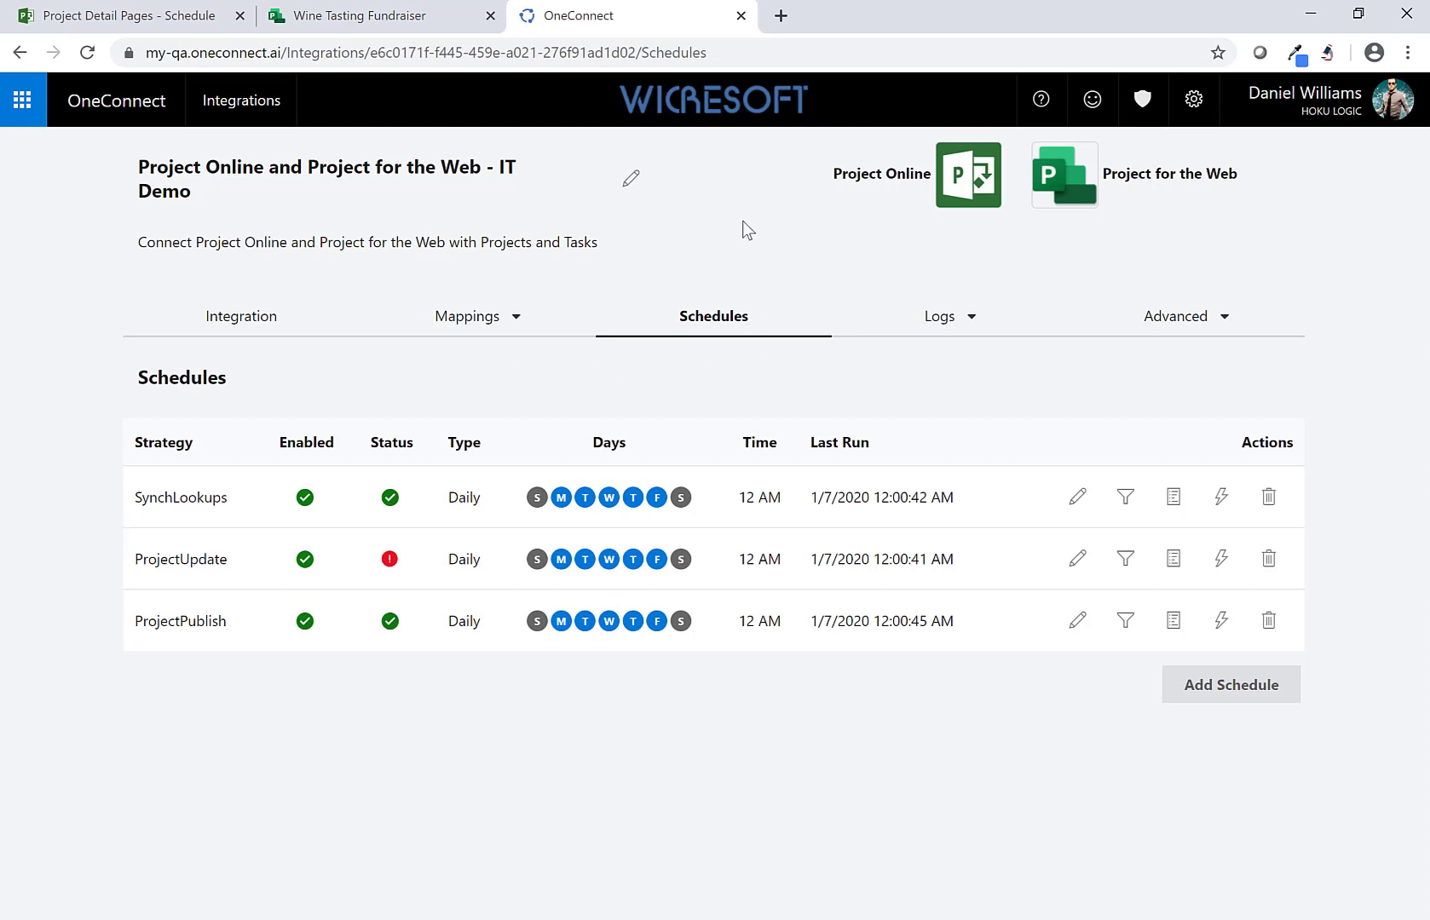
{"action": "left_click", "coordinate": [373, 26]}
{"action": "left_click", "coordinate": [153, 23]}
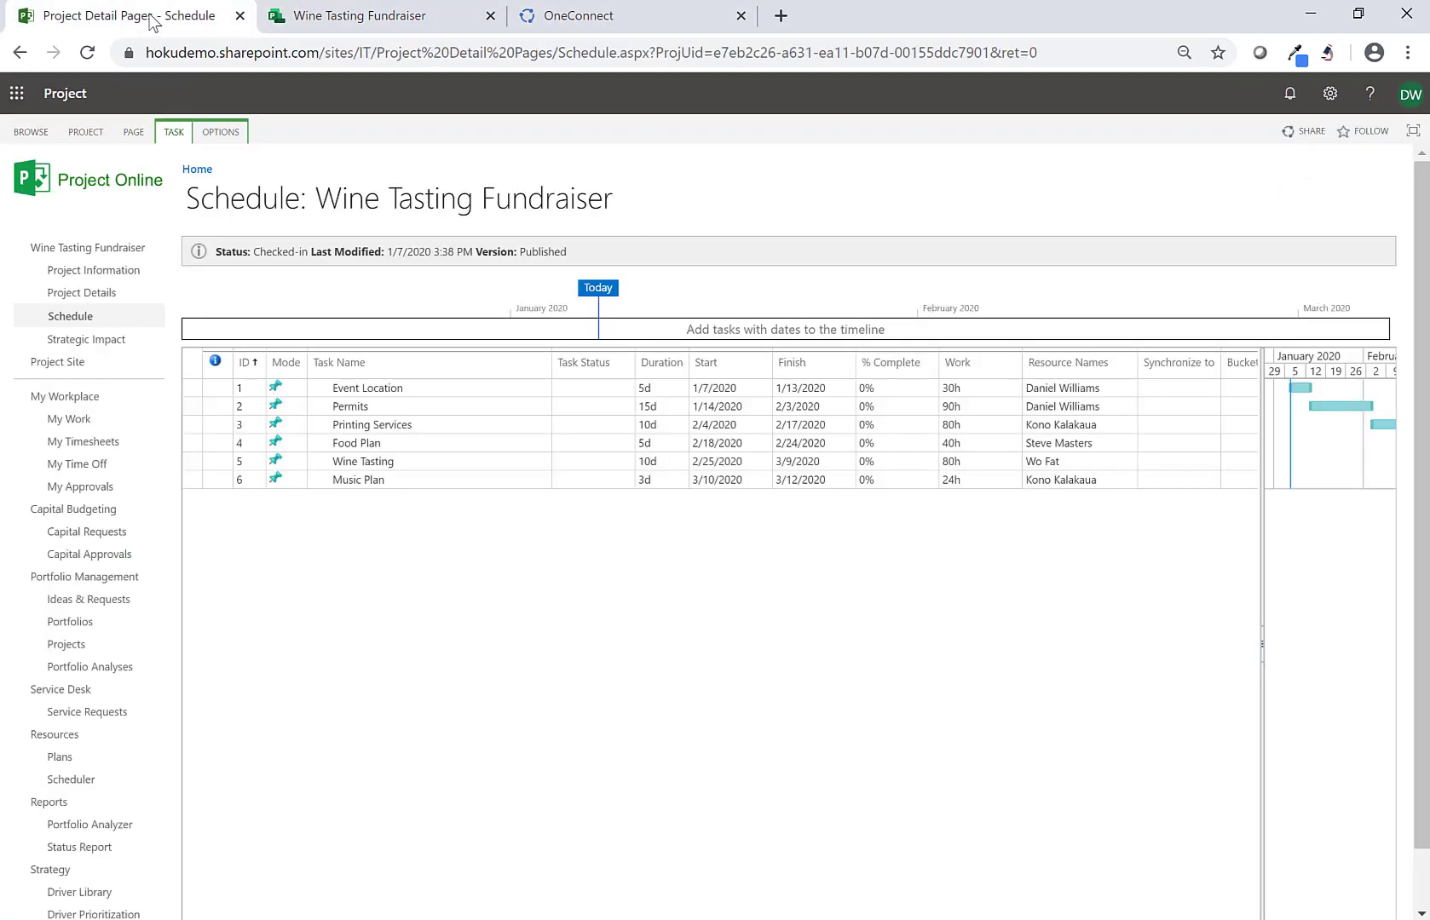